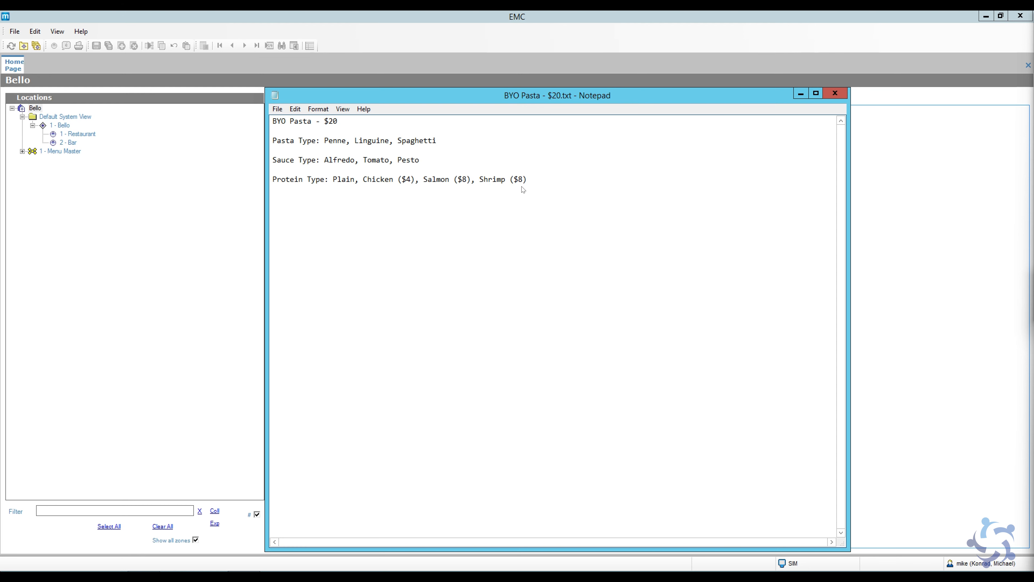
- Review the protein choices in the BYO Pasta notes, and open the Menu Item Classes at the Bello enterprise level in EMC
left_click_drag(334, 181, 356, 183)
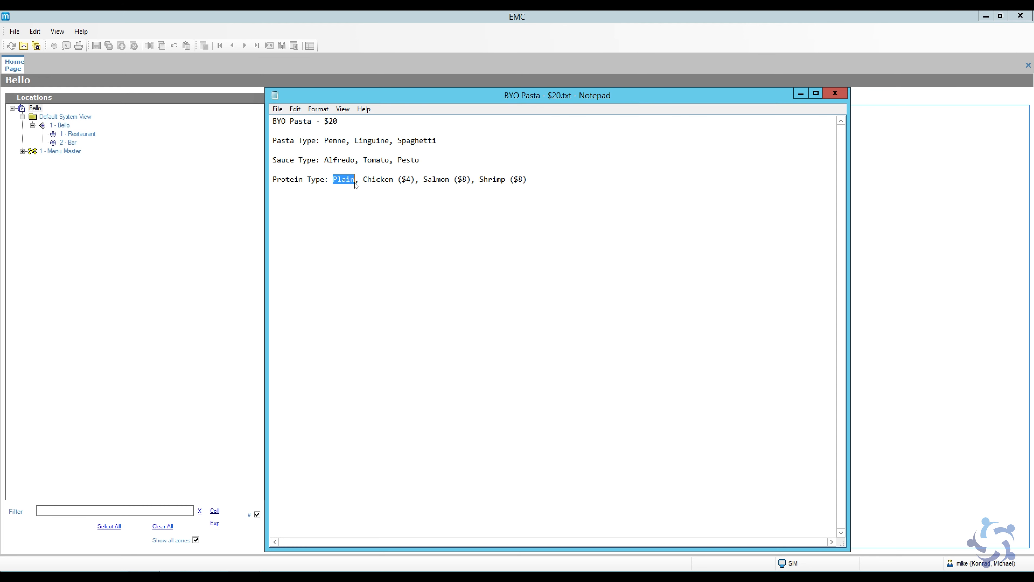
left_click(356, 182)
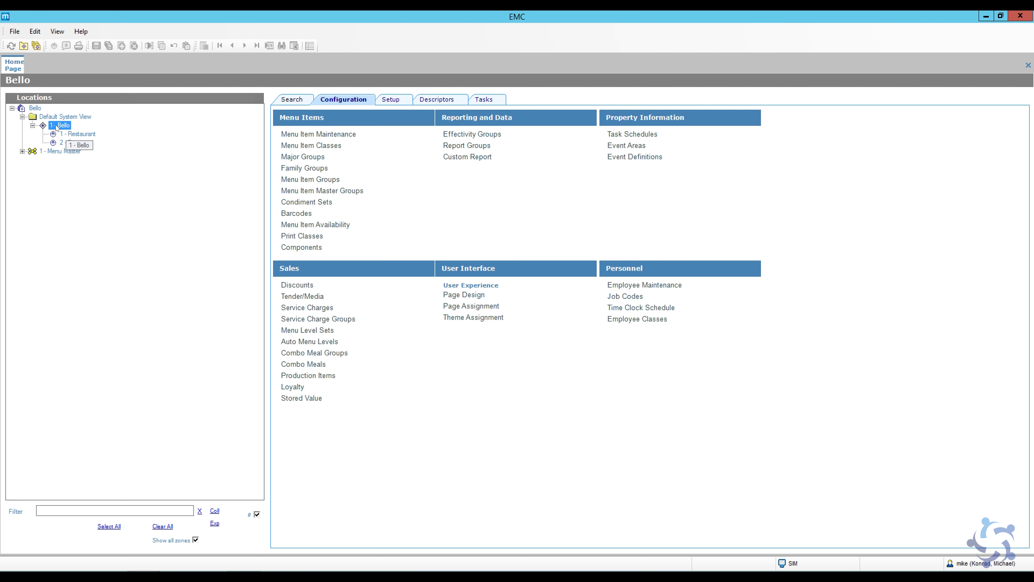
left_click(33, 109)
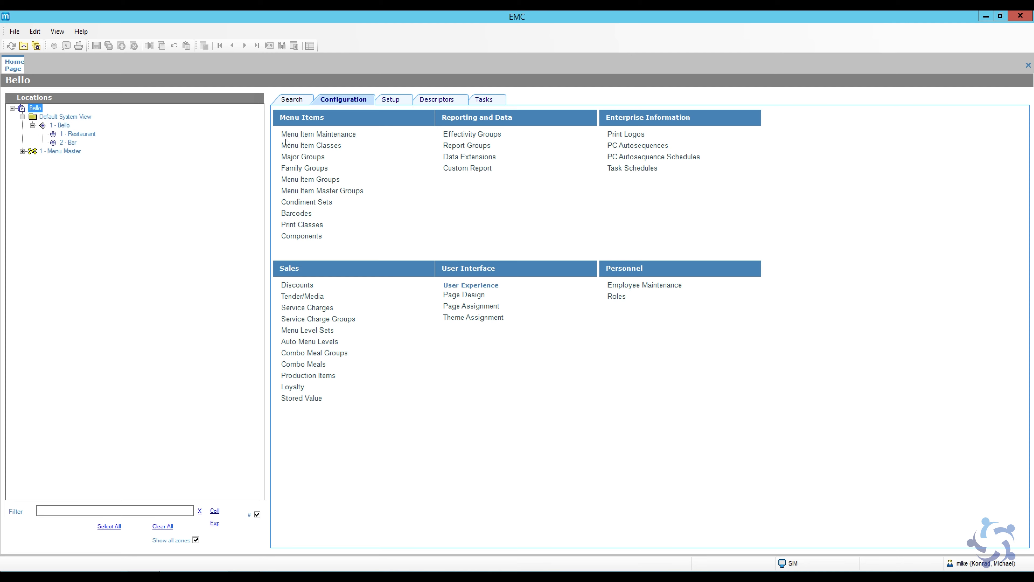
left_click(328, 147)
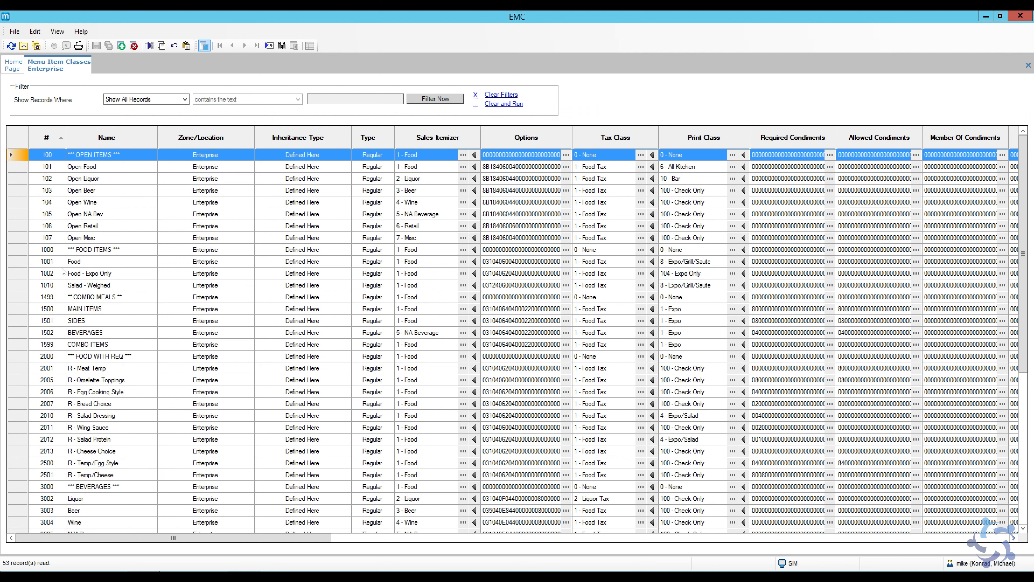
left_click(18, 263)
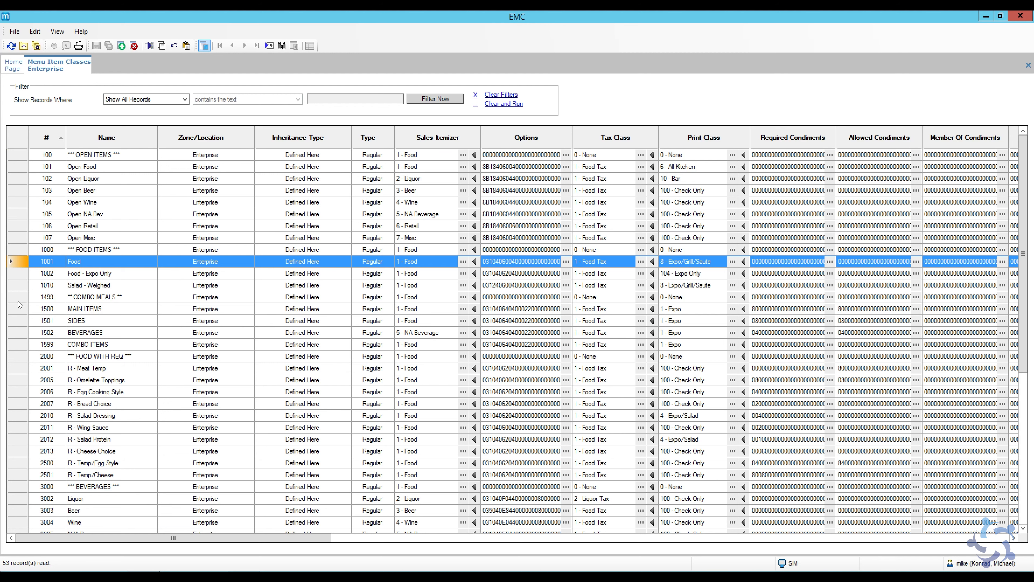
left_click(23, 356)
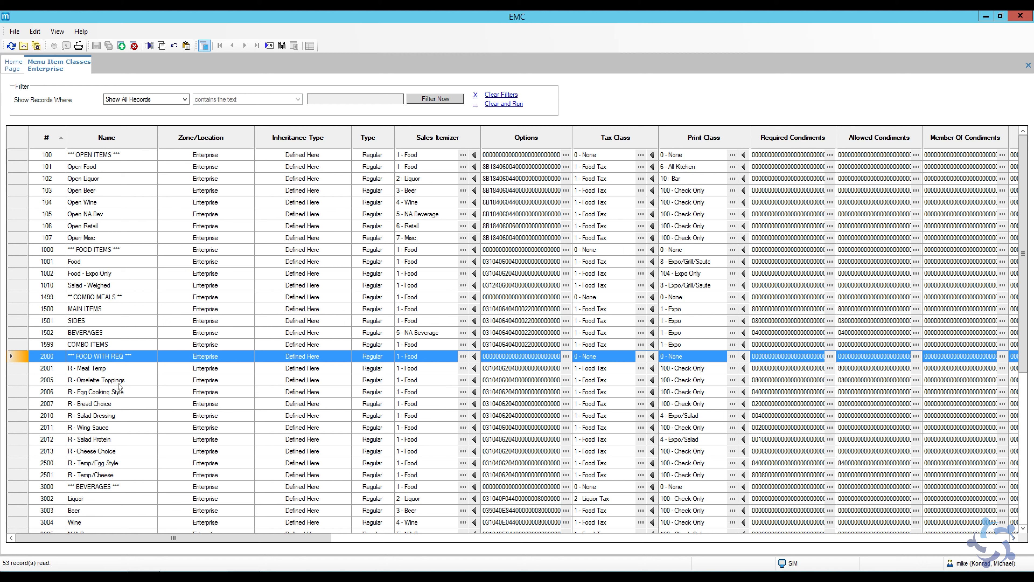
scroll(131, 381, "down", 1)
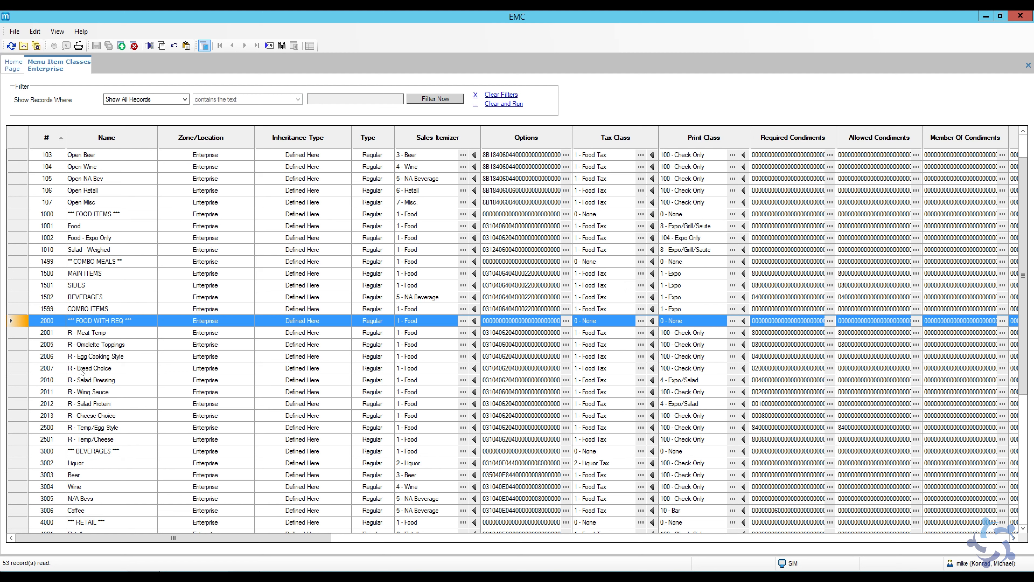
scroll(104, 232, "up", 1)
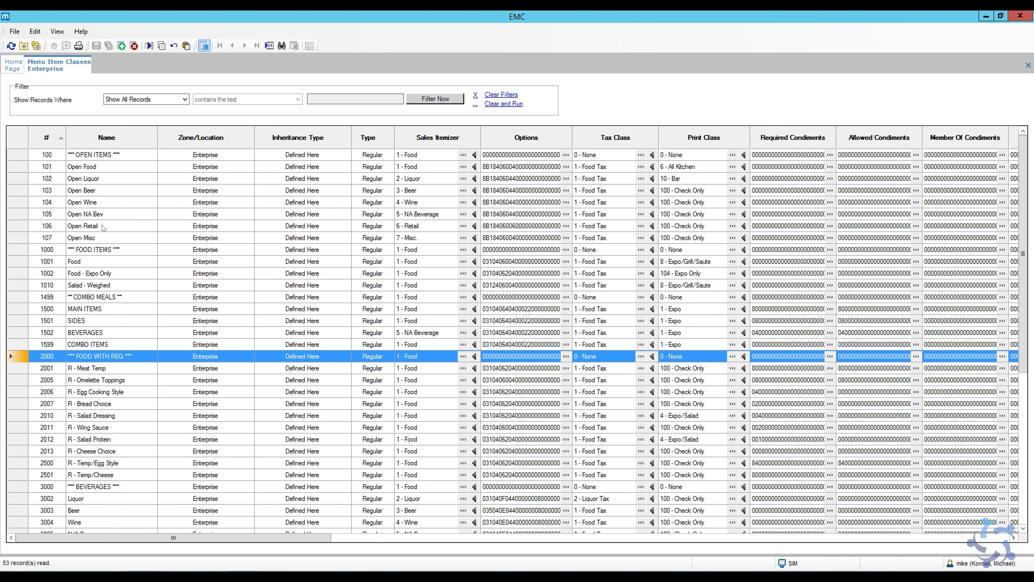
left_click(121, 46)
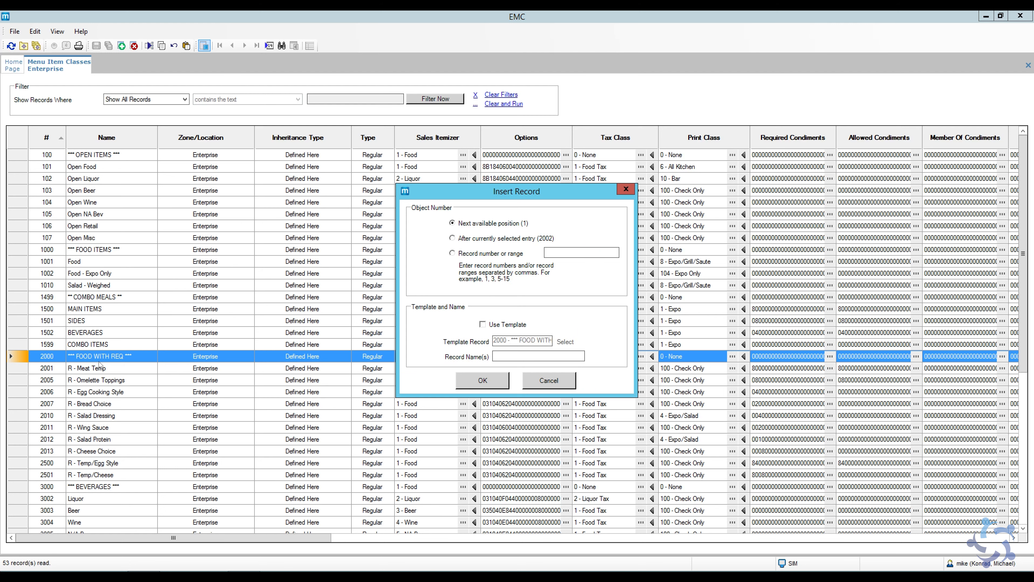
left_click(546, 384)
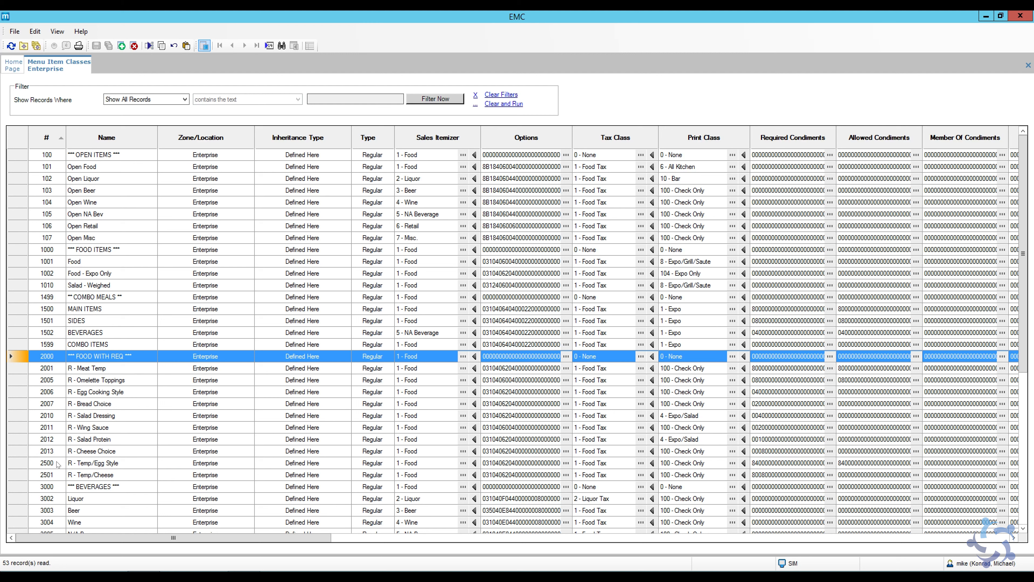
- Insert a menu item class named BYO Pasta after 2501 - R - Temp/Cheese, using that class as the template
left_click(19, 465)
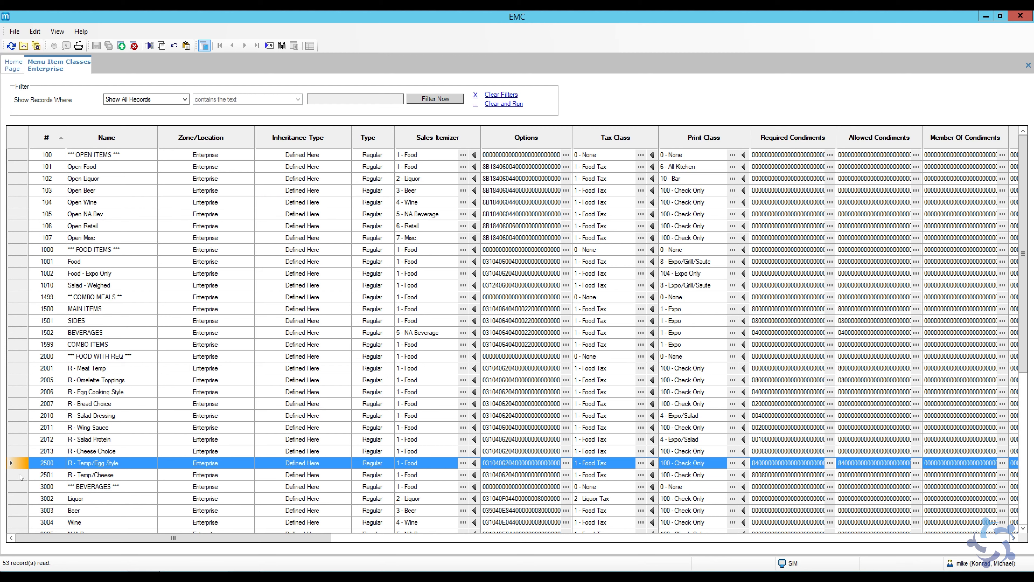
left_click(7, 476)
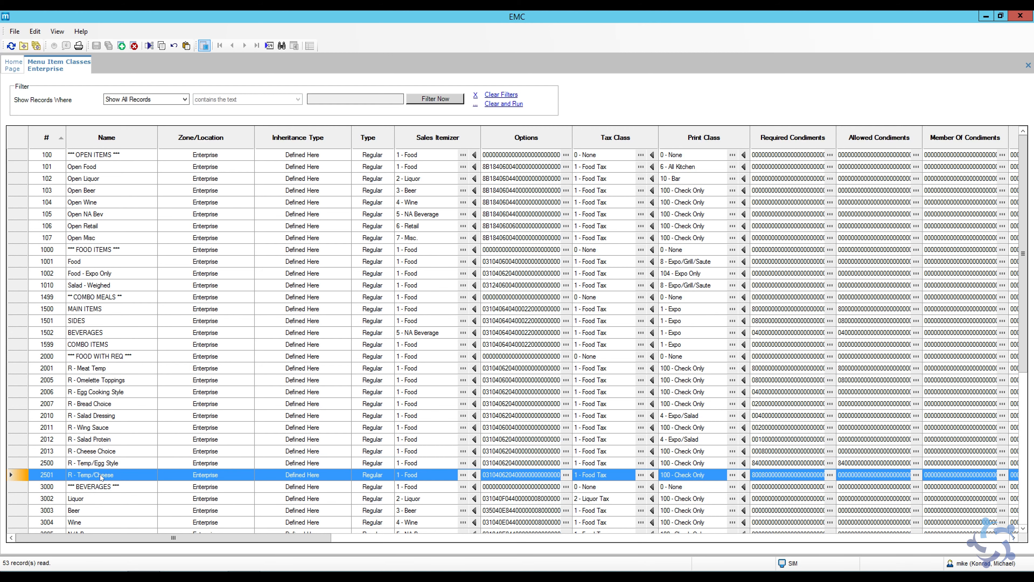
left_click(244, 576)
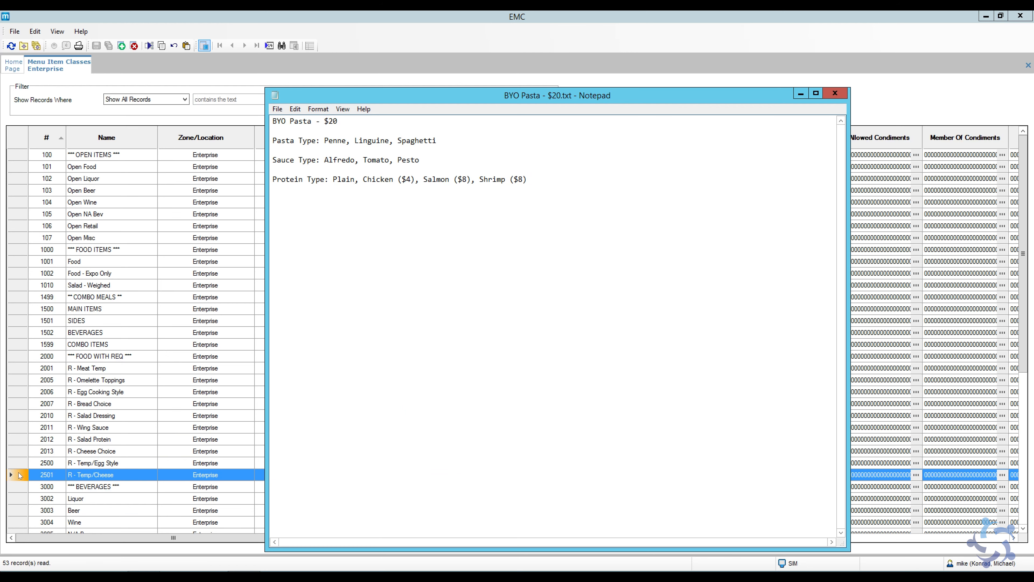
left_click(19, 475)
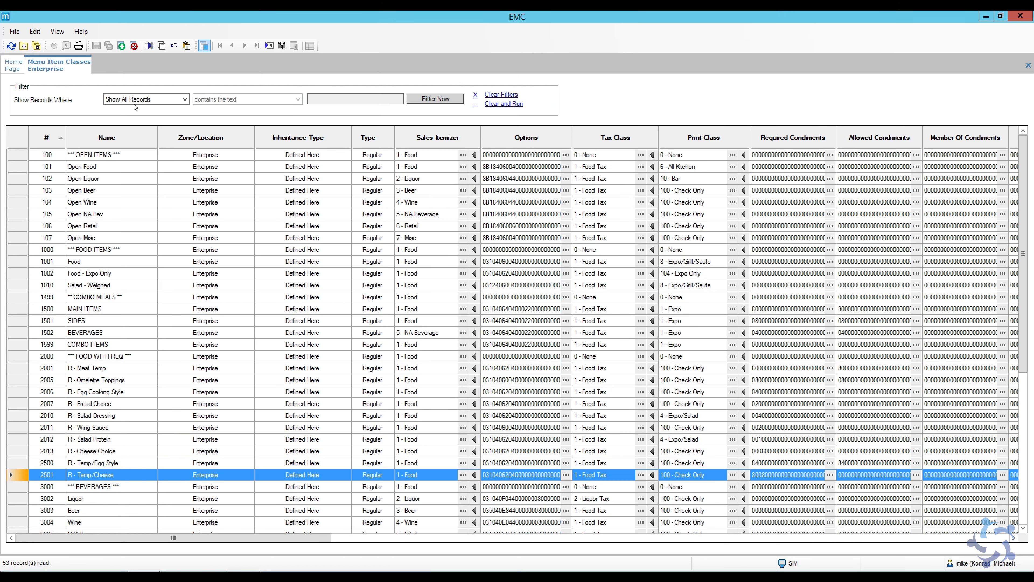
left_click(122, 46)
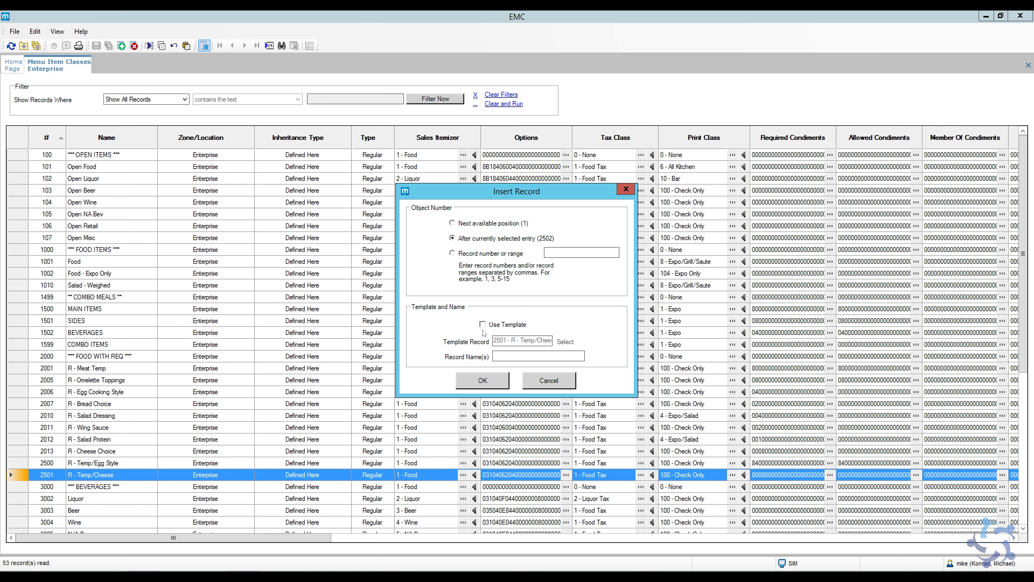
left_click(494, 325)
type("BYO Pasta")
left_click(483, 380)
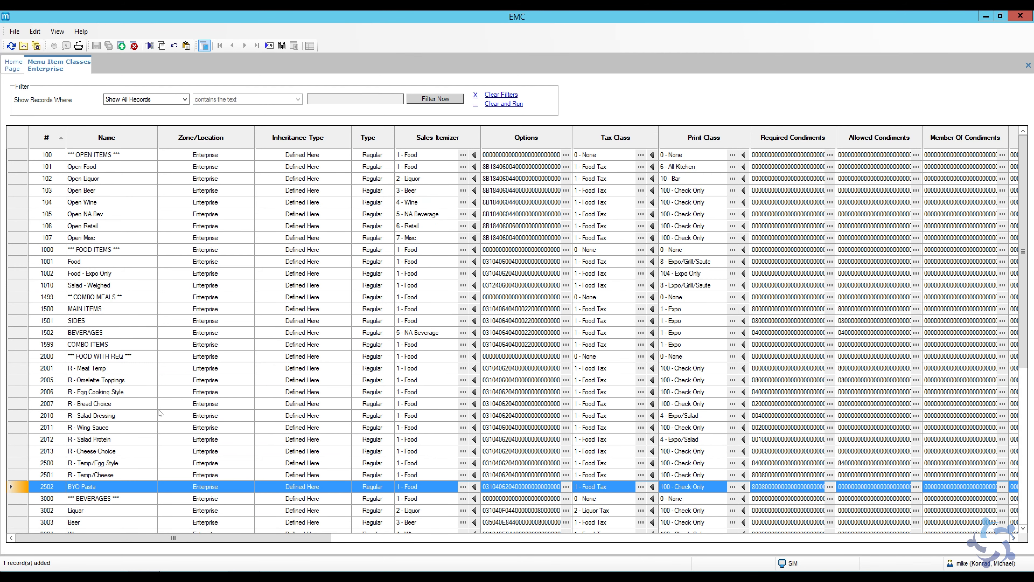
- Set the BYO Pasta class's print class to 3 - Expo/Saute and review its options
double_click(19, 488)
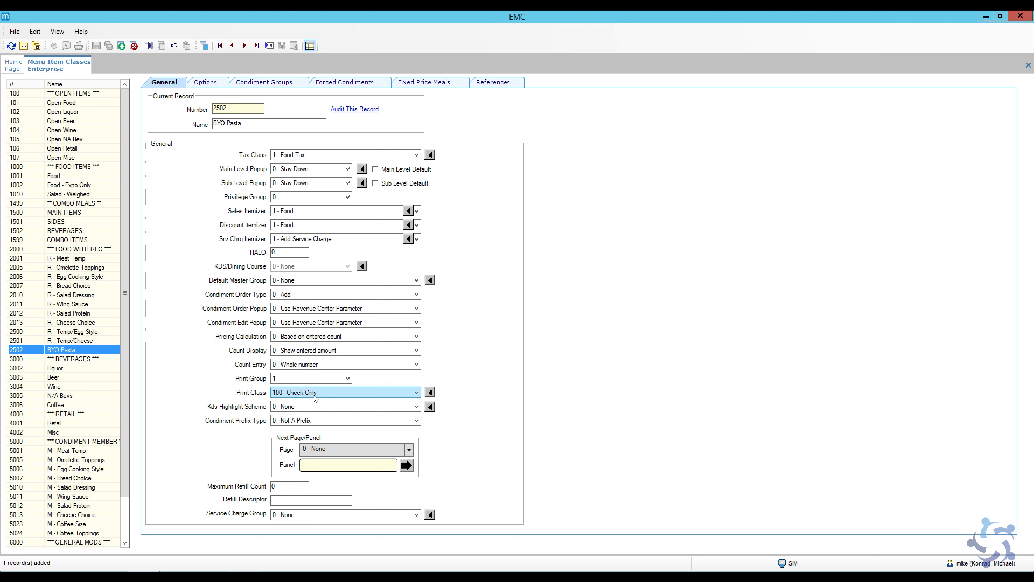
left_click(417, 393)
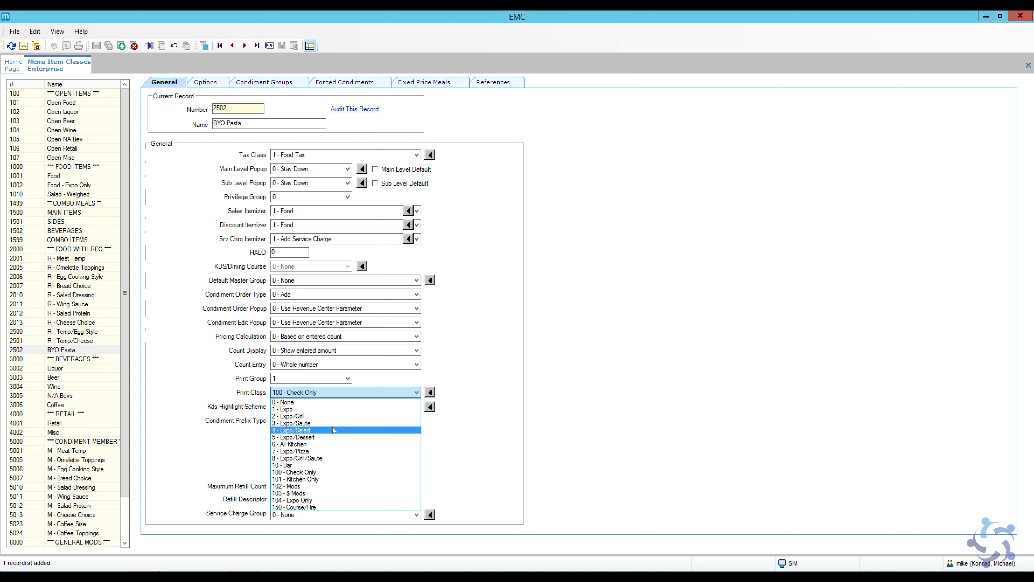
left_click(325, 424)
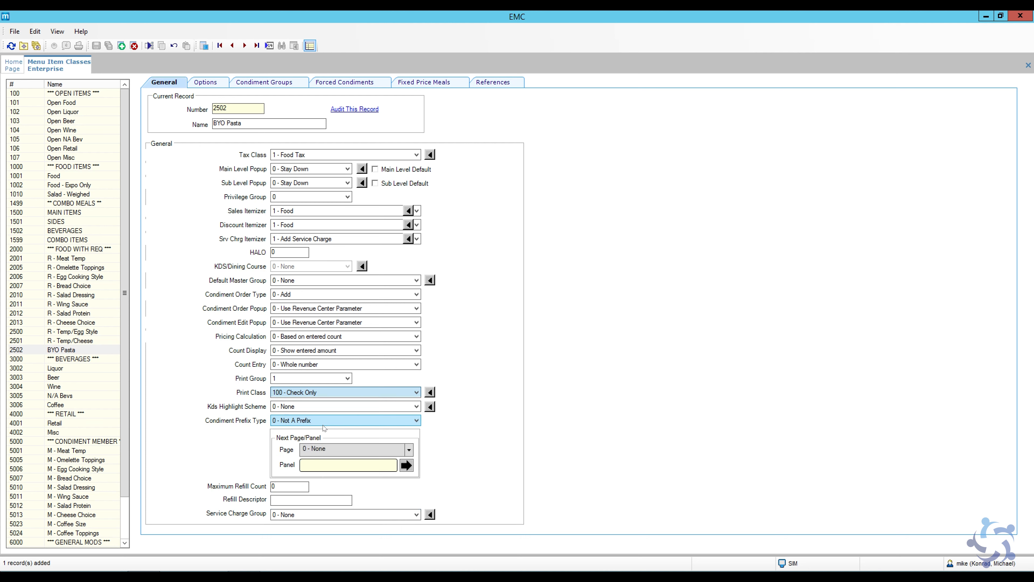
left_click(207, 83)
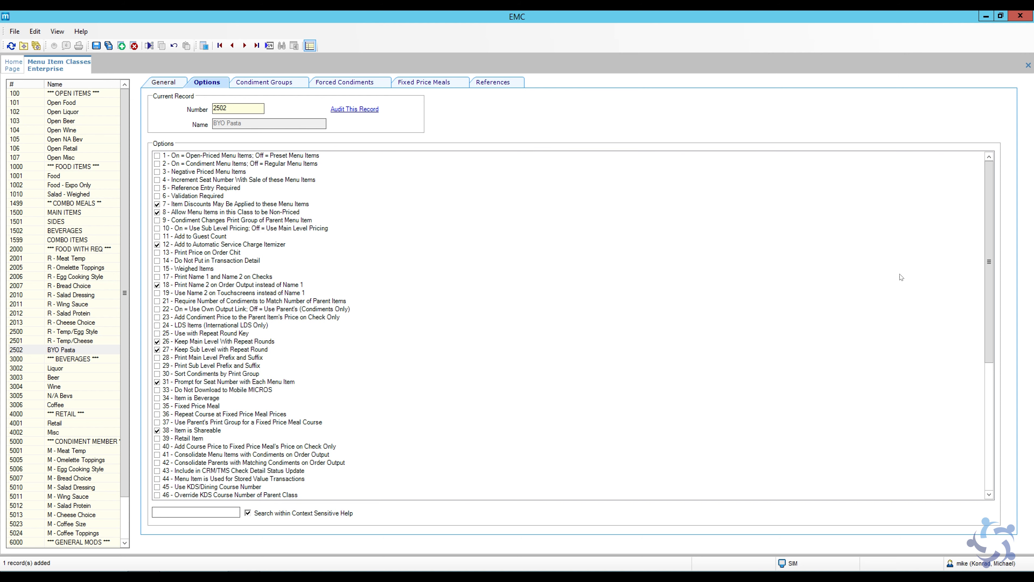
left_click_drag(986, 264, 996, 220)
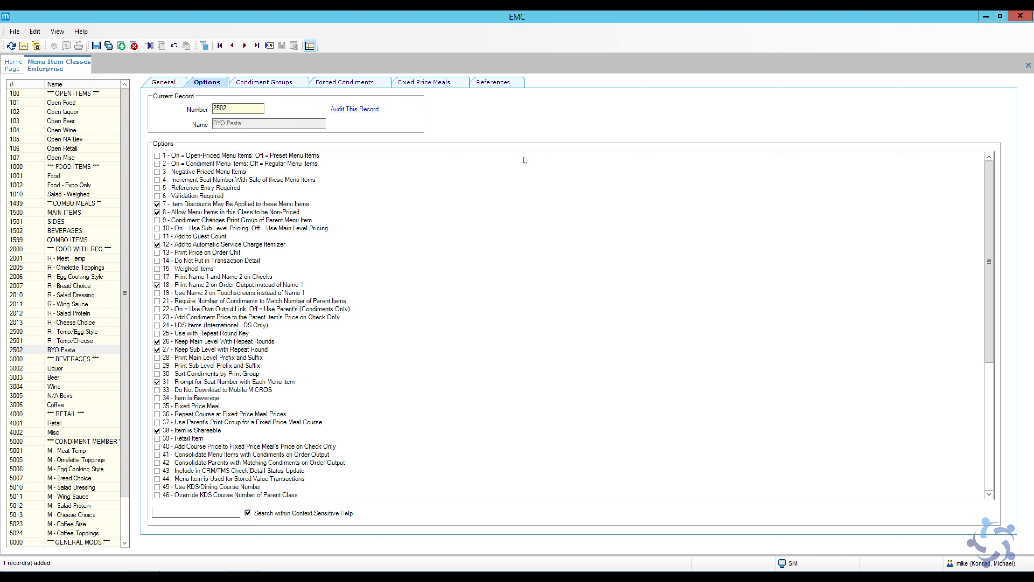
- Remove Meat Temp and Cheese Choice from the BYO Pasta class's required condiment groups and save the record
left_click(284, 82)
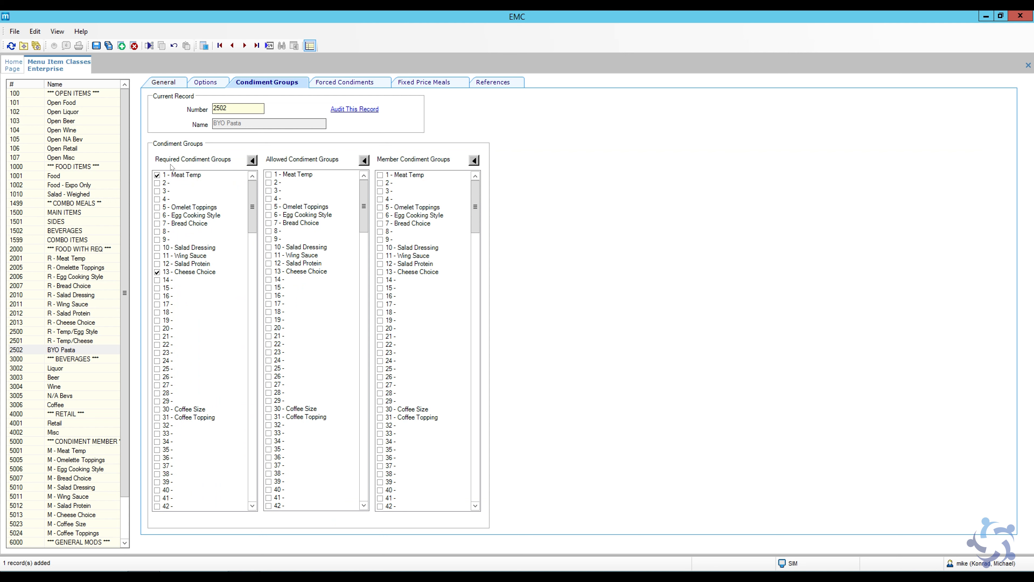
left_click(158, 176)
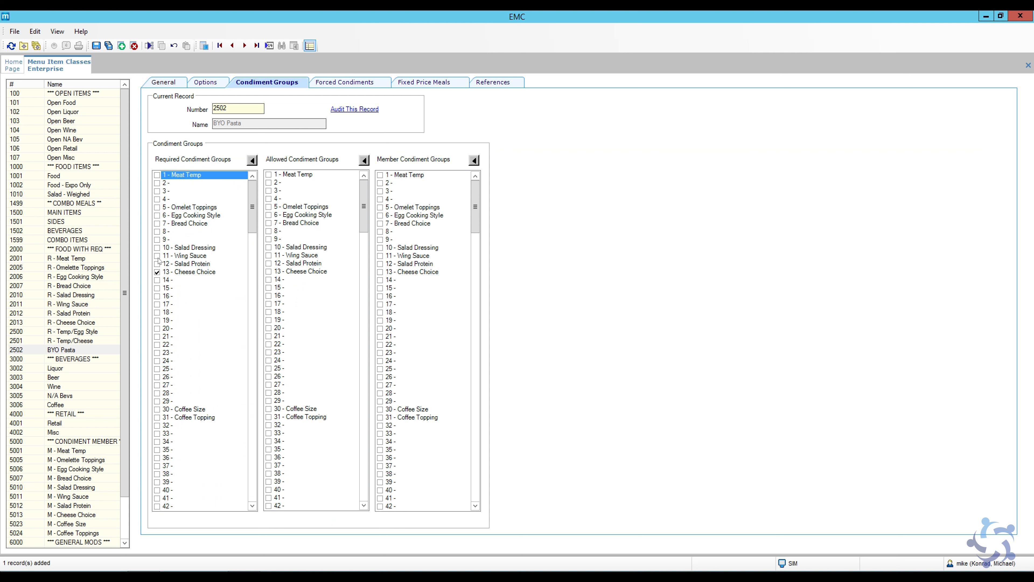
left_click(157, 272)
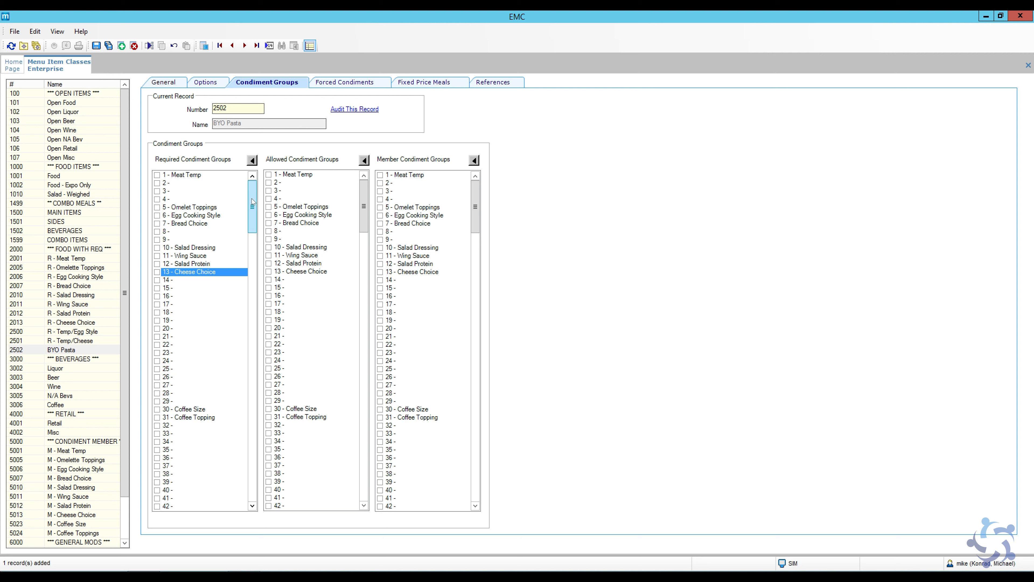
mouse_move(253, 220)
left_mouse_down()
mouse_move(253, 489)
mouse_move(252, 222)
left_mouse_up()
left_click(253, 221)
left_click(93, 46)
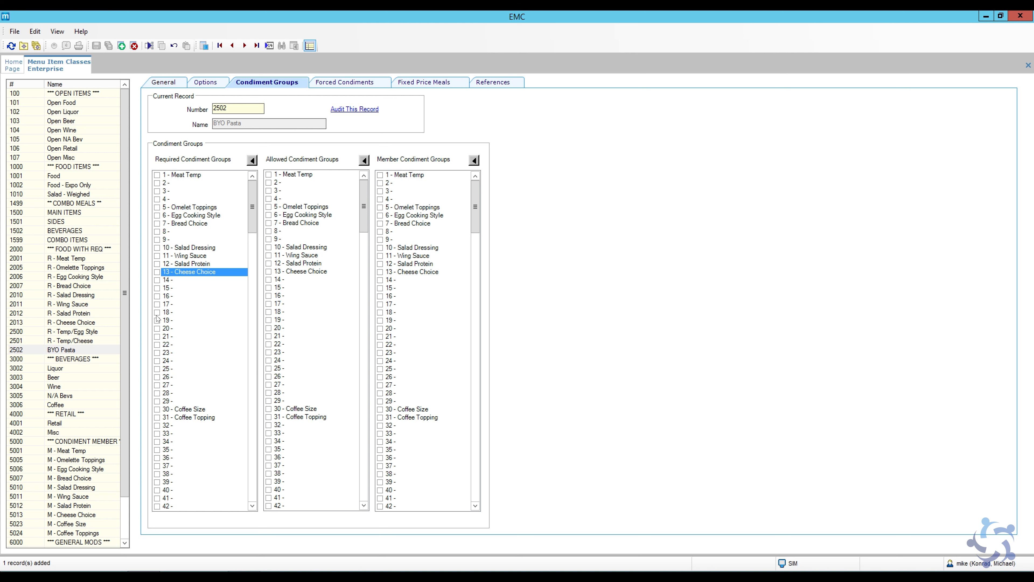
- Enable the unnamed groups 15, 16 and 17 as required condiment groups for the BYO Pasta class
left_click(157, 288)
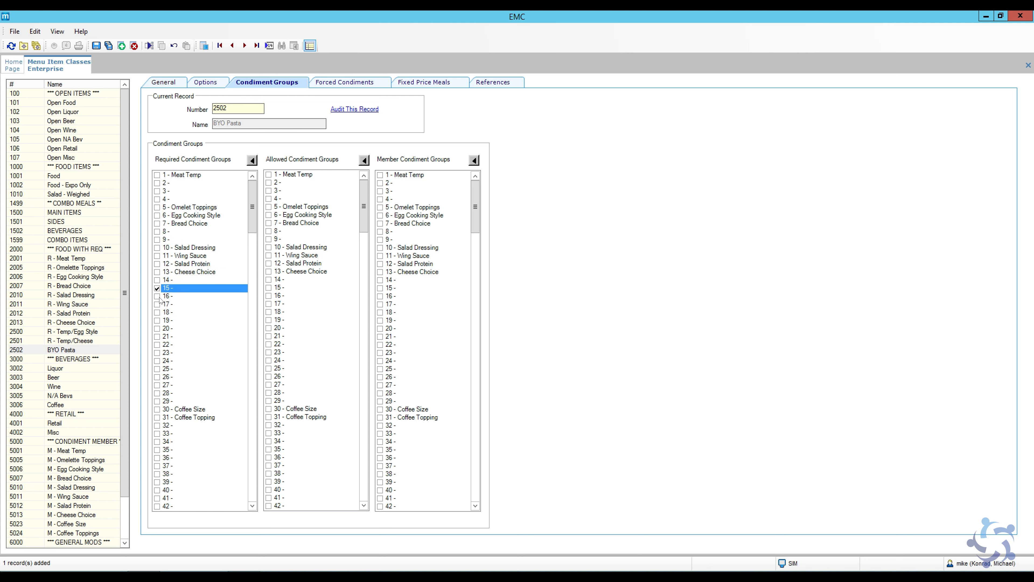
left_click(157, 297)
left_click(157, 305)
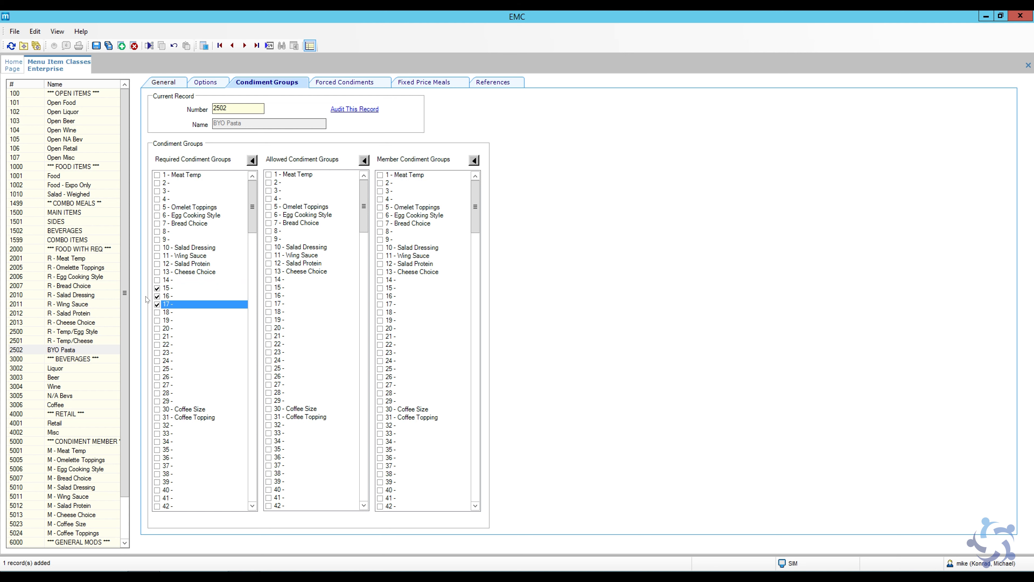
left_click(174, 288)
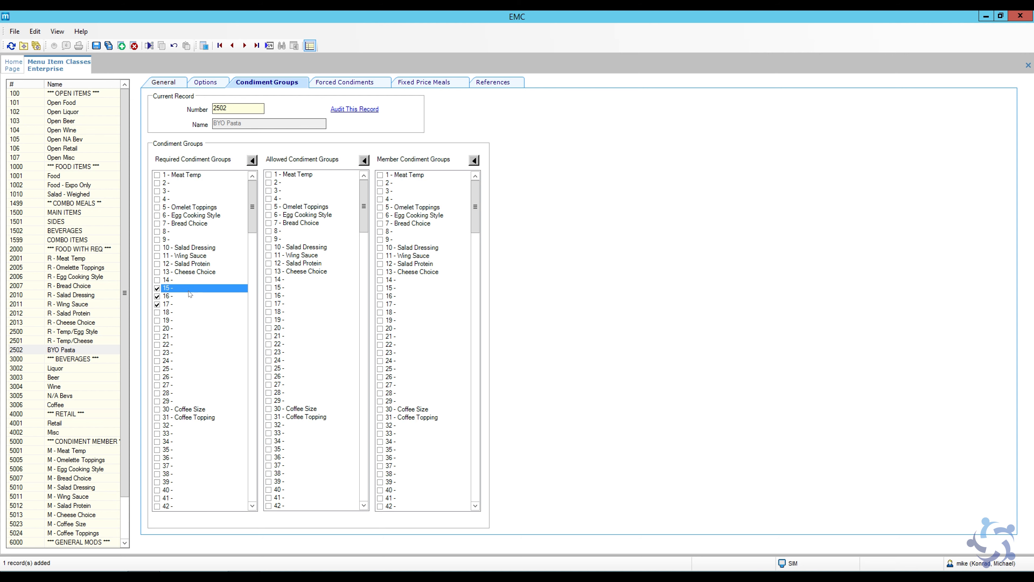
- Open the enterprise Condiment Group Names list and compare it with the BYO Pasta class's required condiment groups
left_click(252, 161)
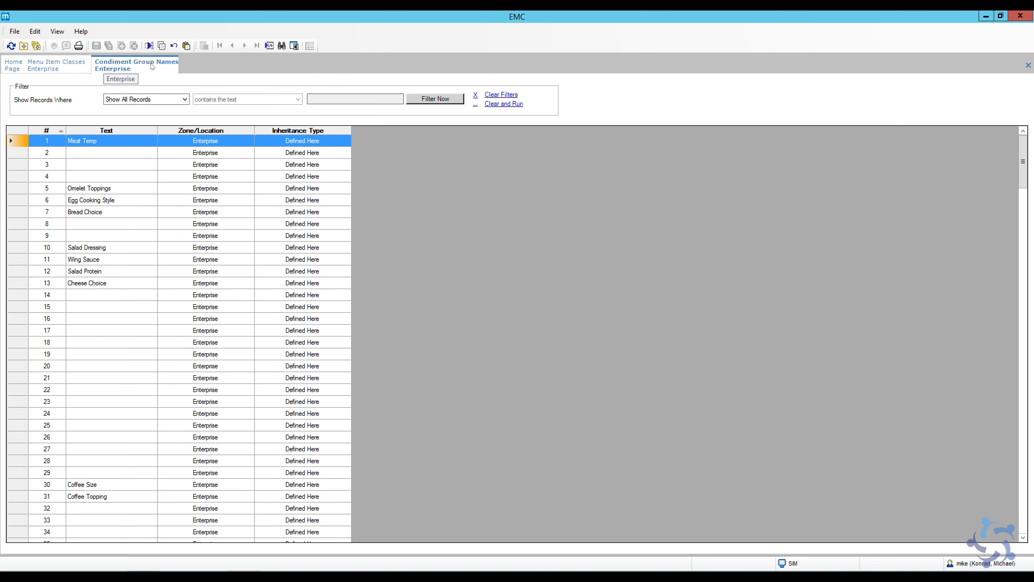
left_click(22, 69)
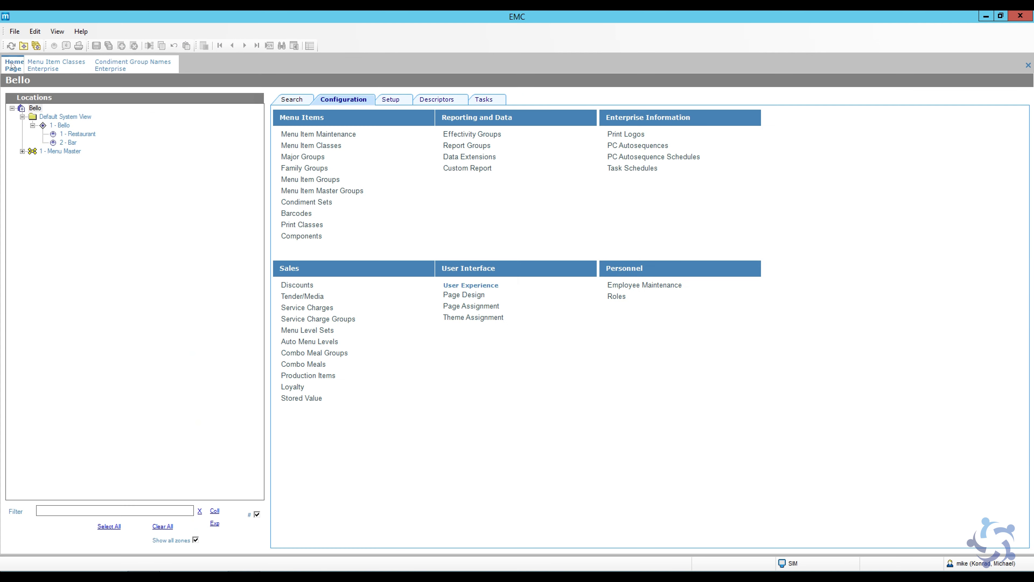
left_click(440, 101)
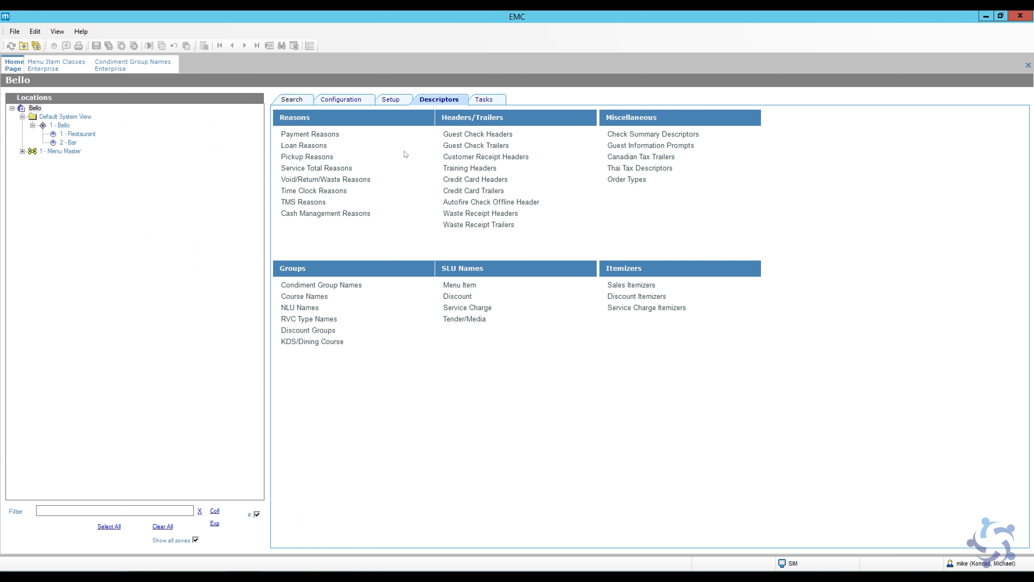
left_click(78, 67)
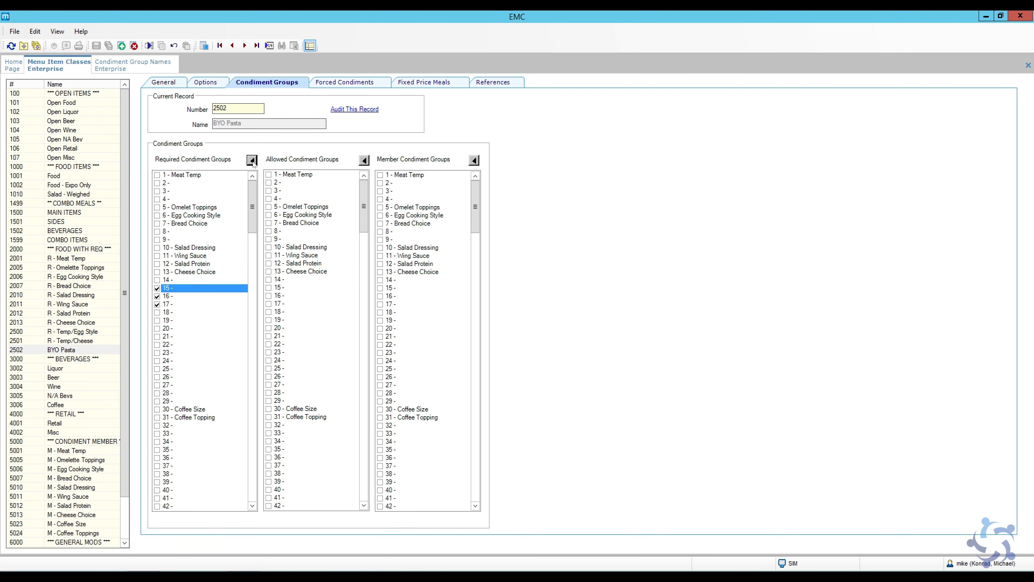
left_click(142, 67)
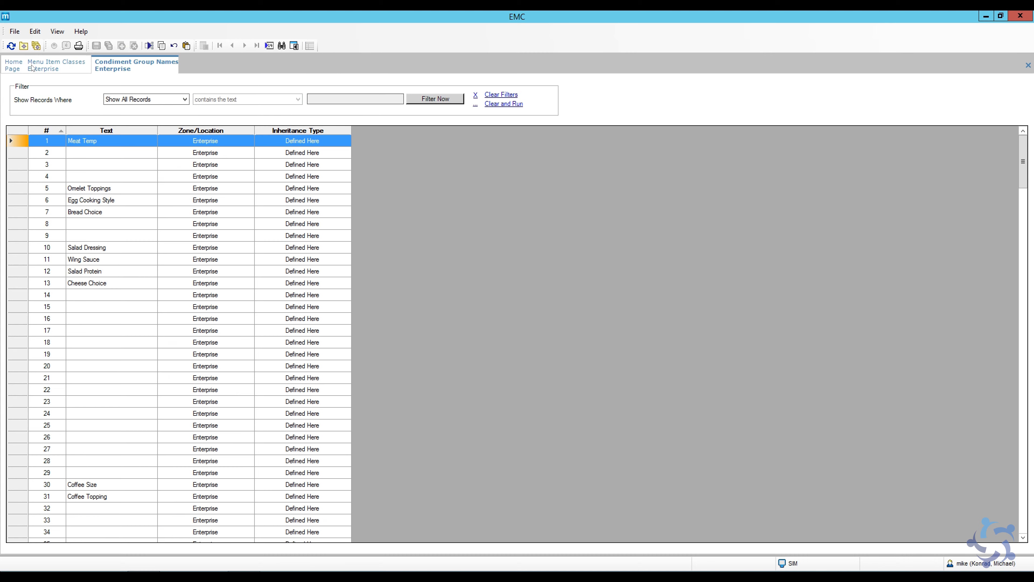
left_click(69, 69)
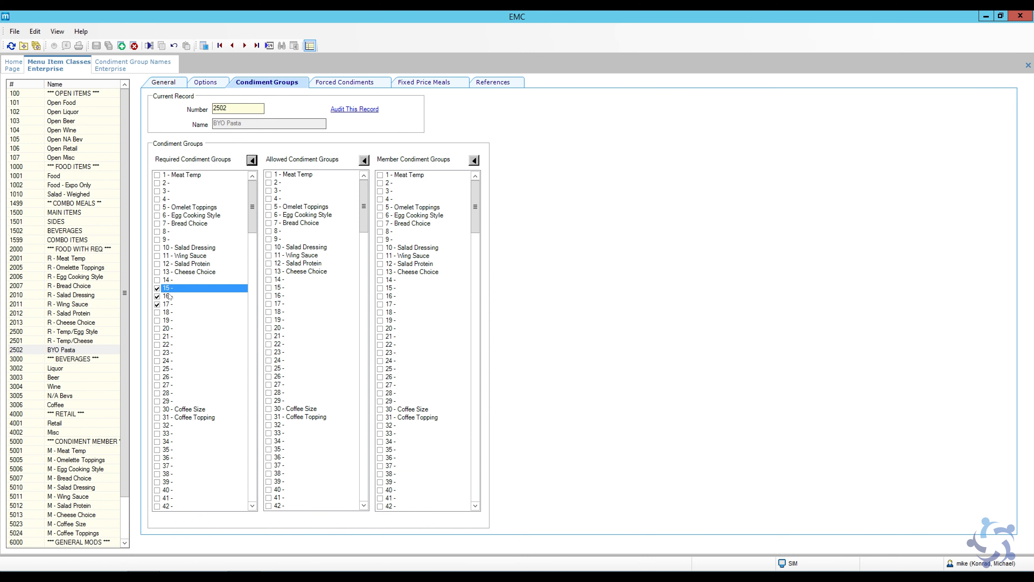
left_click(135, 67)
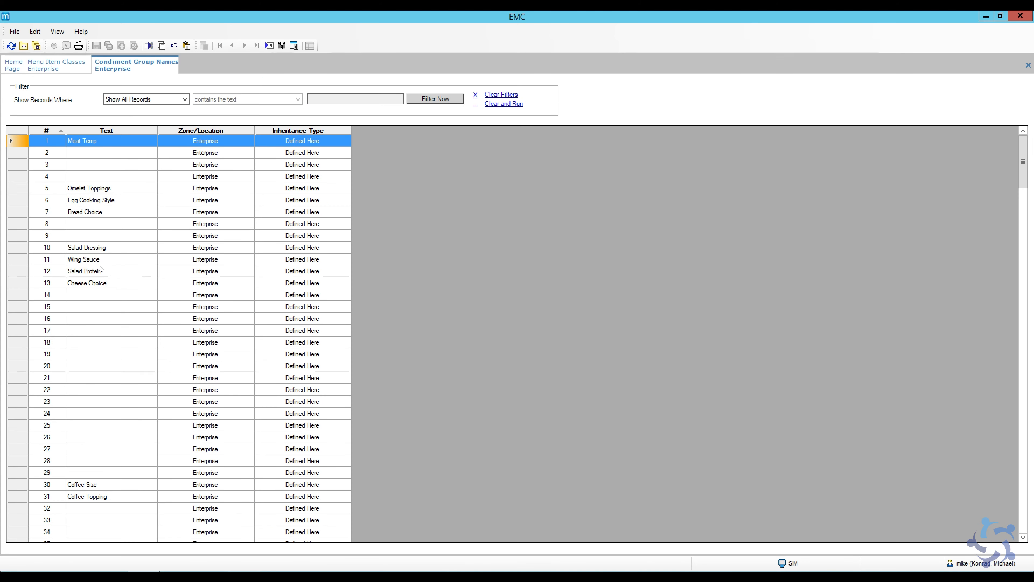
- Name condiment groups 15, 16 and 17 Pasta Type, Sauce Type and Protein Type, and save the list
left_click(81, 309)
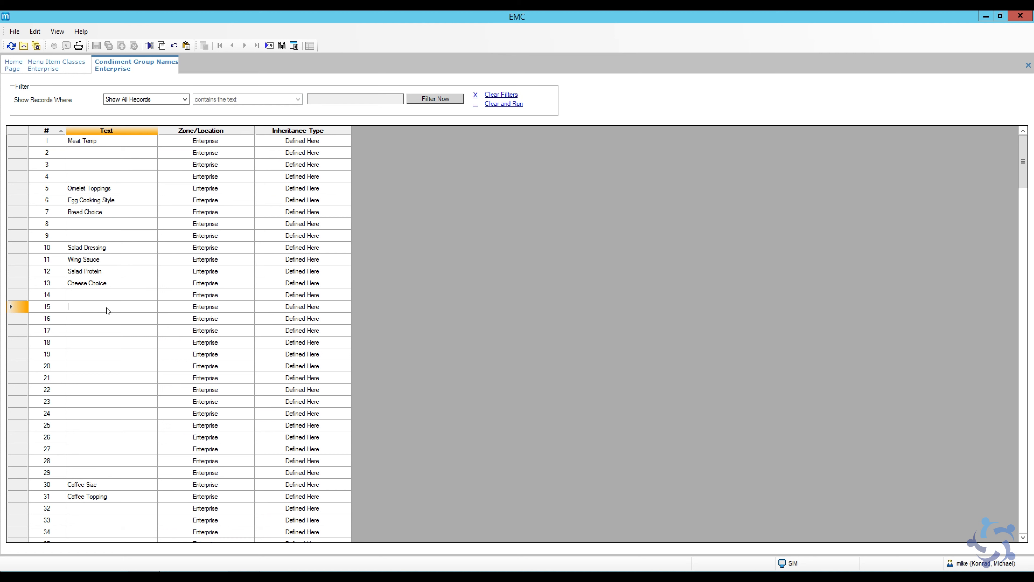
type("Pasta")
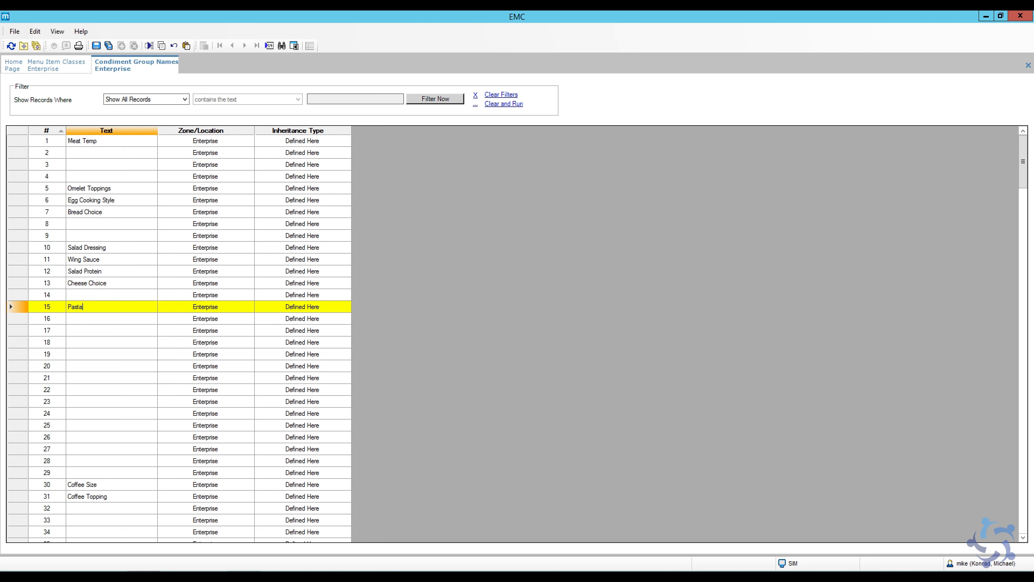
type(" Type")
left_click(97, 321)
type("Sauce Typ")
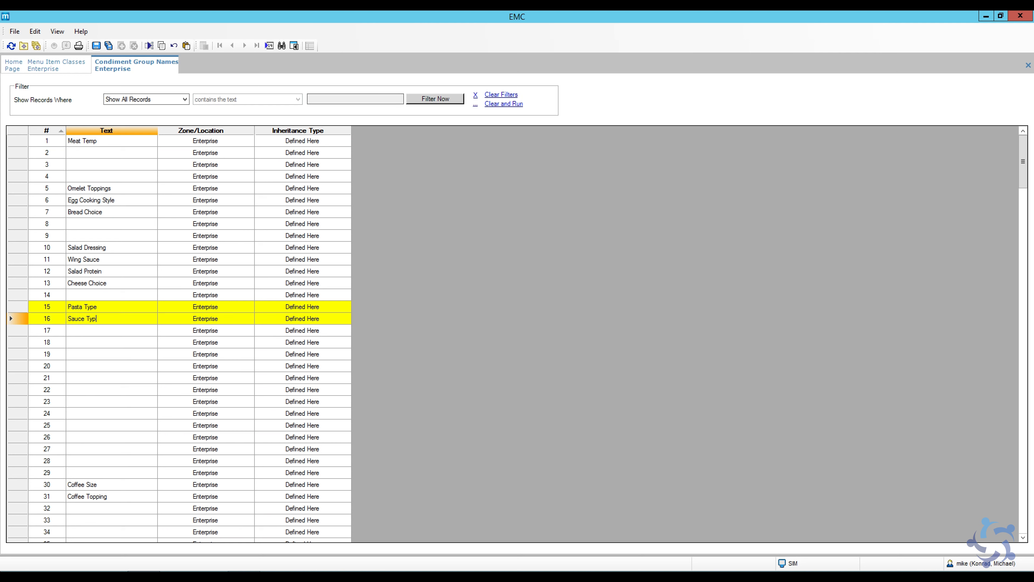
type("e")
left_click(103, 335)
type("Pr")
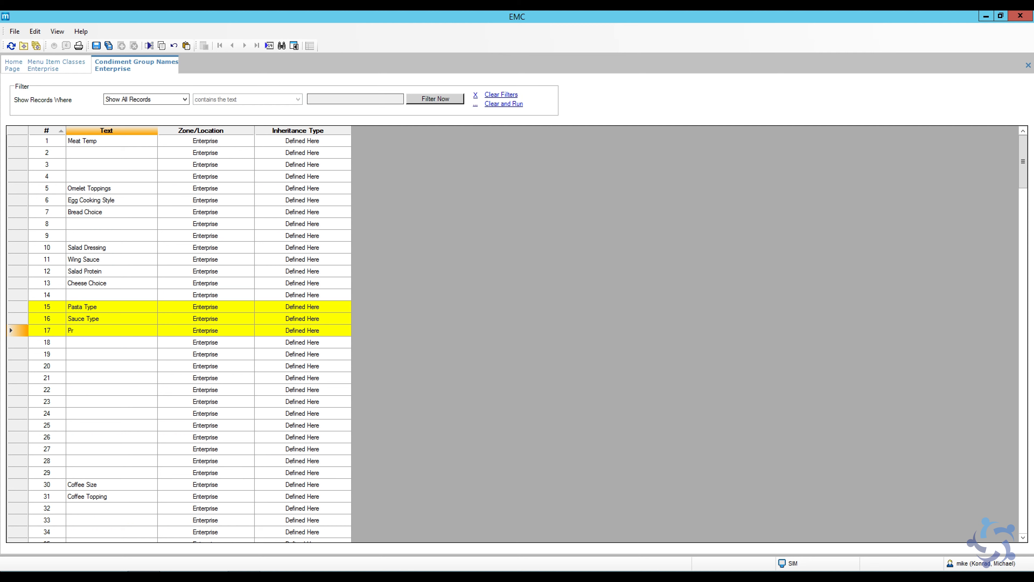
type("oteiner")
type("Type")
left_click(97, 46)
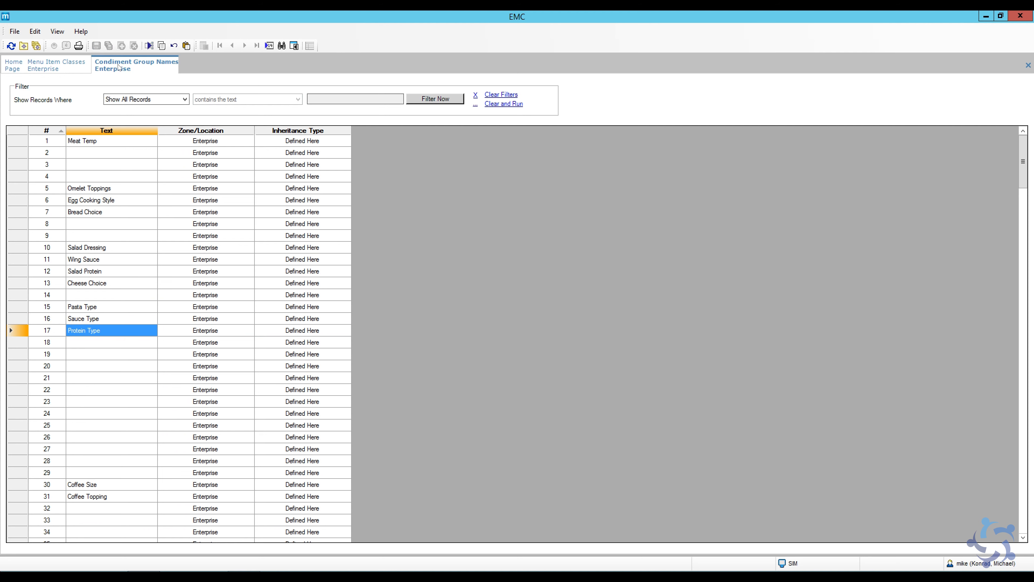
- Close the Condiment Group Names list and refresh the BYO Pasta class's condiment groups
right_click(117, 66)
left_click(136, 71)
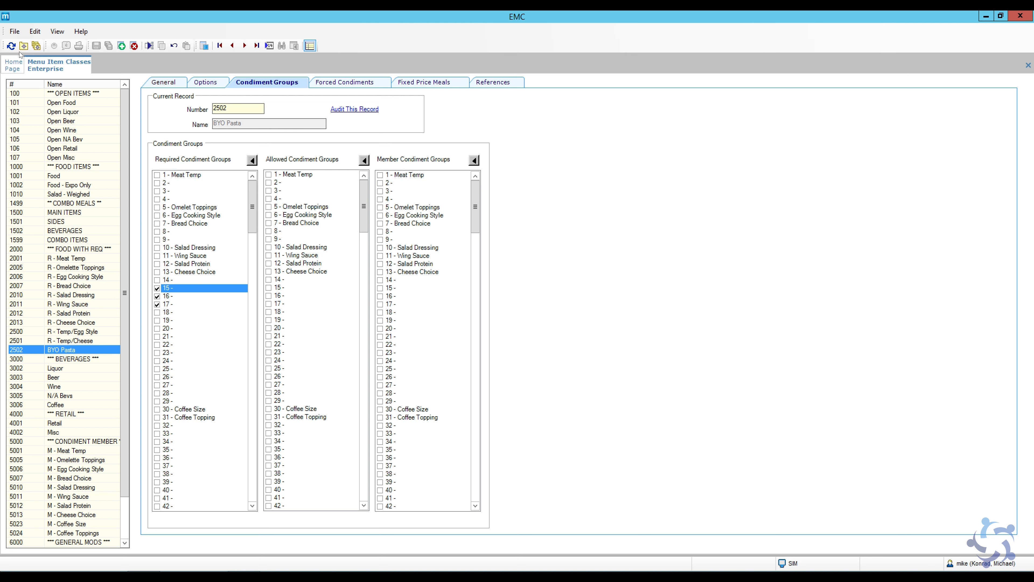
left_click(11, 45)
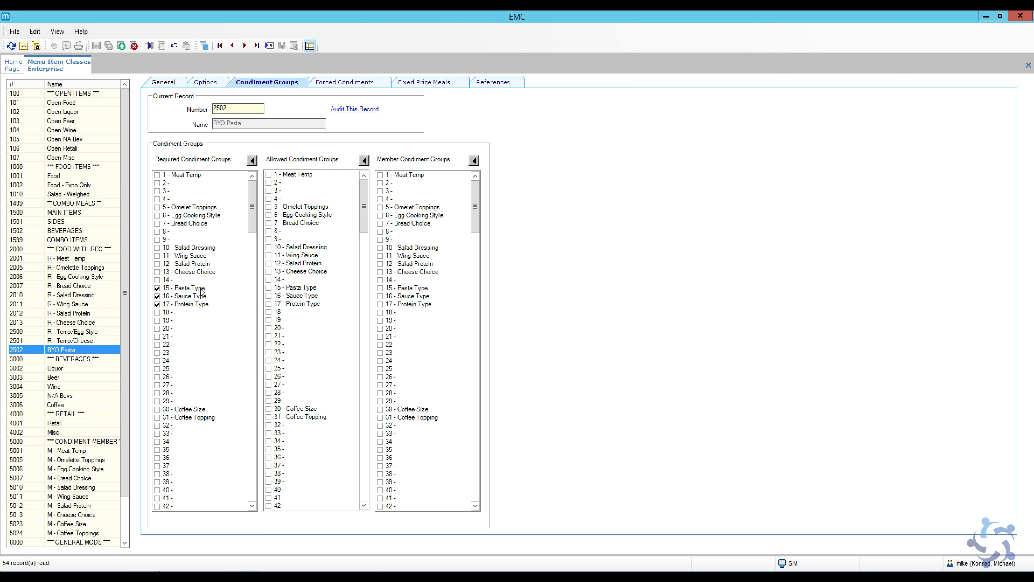
- Enable Pasta Type, Sauce Type and Protein Type as allowed condiment groups for the BYO Pasta class
left_click(269, 288)
left_click(269, 296)
left_click(269, 304)
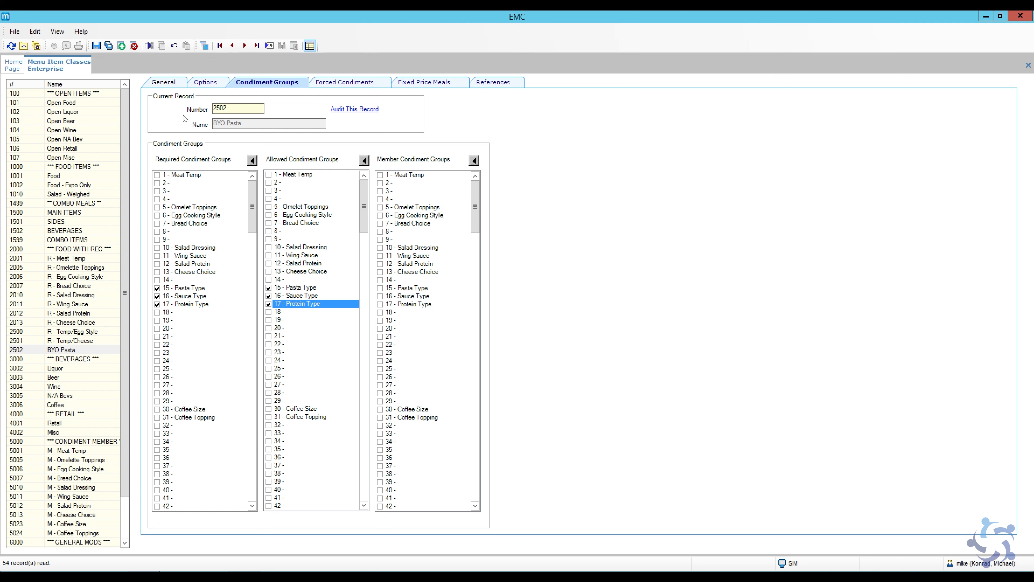
- Review the BYO Pasta class's forced condiments and check the Plain protein option in the Notepad file BYO Pasta - $20.txt
left_click(348, 83)
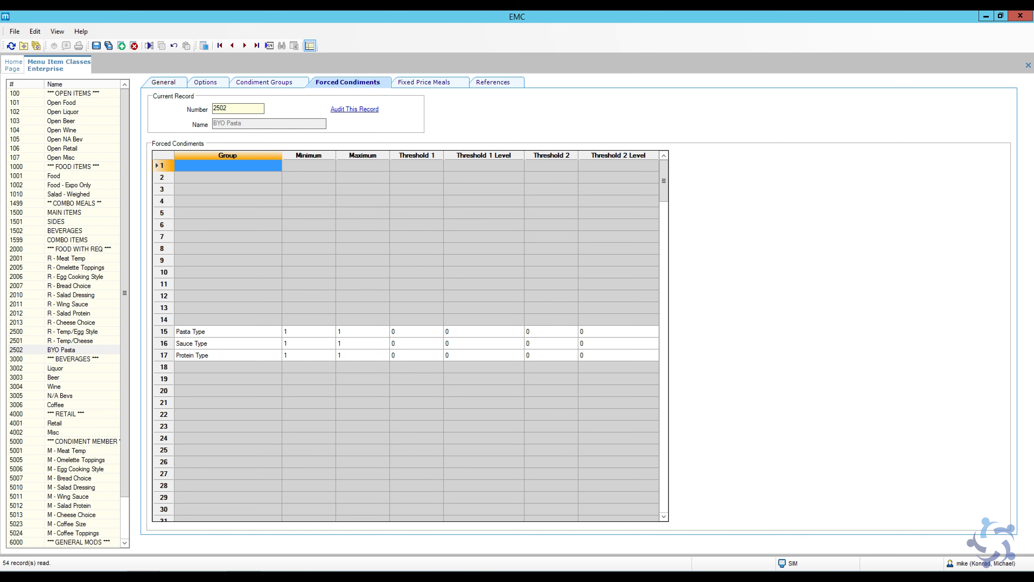
key("alt+Tab")
left_click_drag(332, 180, 357, 183)
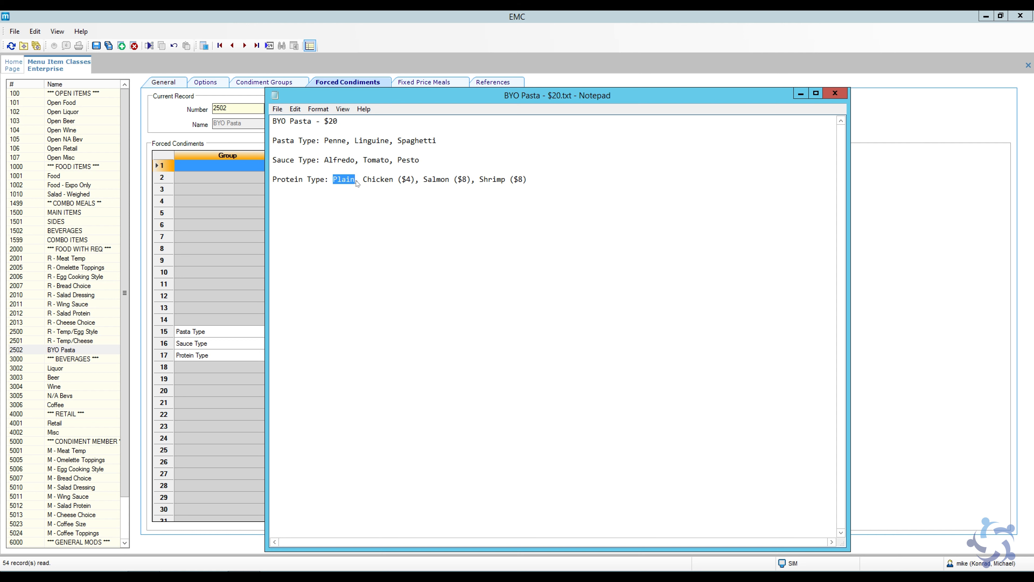
- Try a forced condiment minimum of 0 and maximum of 2 for Protein Type in the BYO Pasta class
left_click(248, 331)
left_click(295, 356)
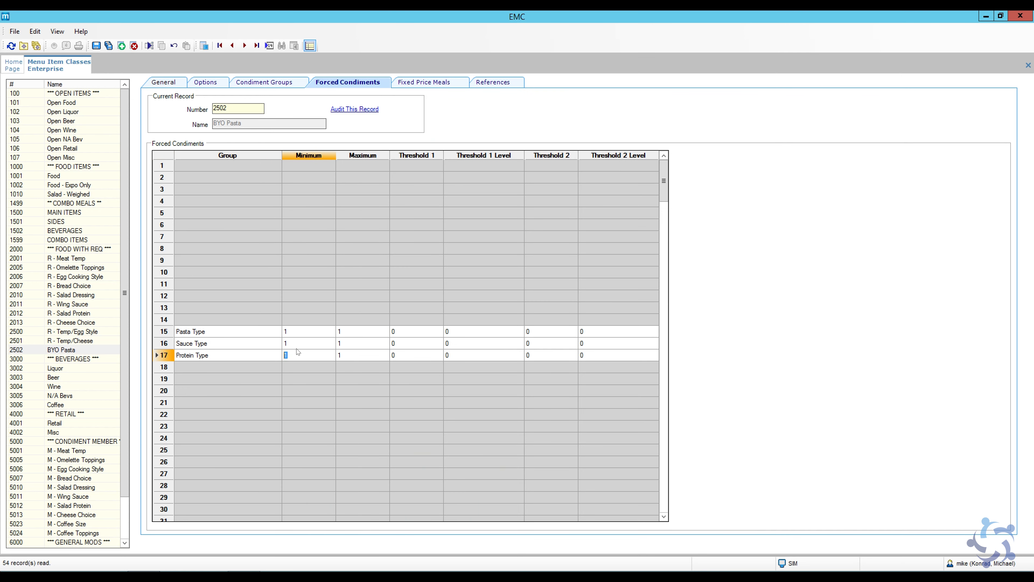
type("0")
left_click(337, 358)
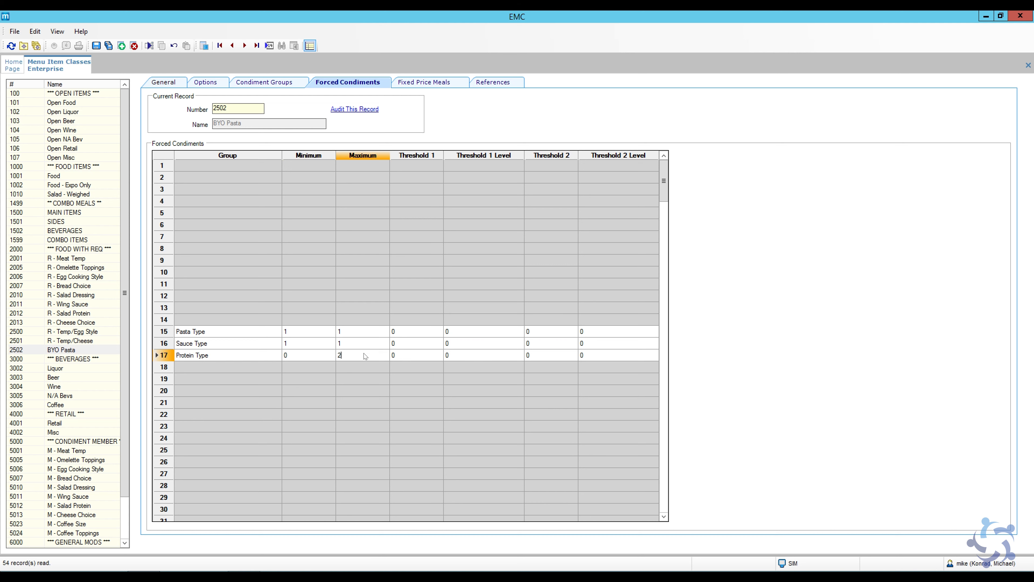
left_click_drag(290, 358, 275, 359)
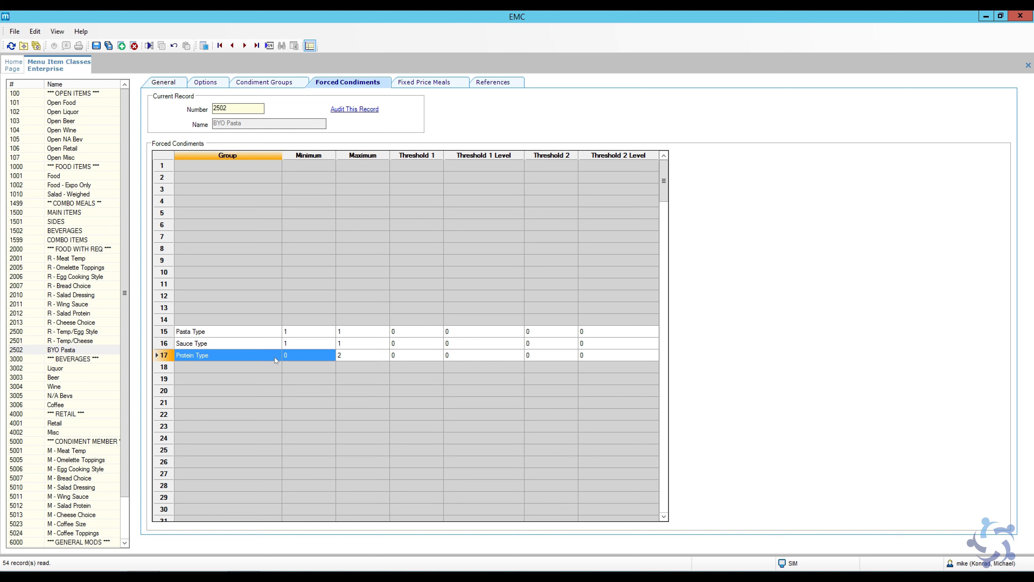
- Set the Protein Type forced condiment minimum and maximum to 1 and save the BYO Pasta class
left_click(295, 354)
type("1")
left_click(356, 356)
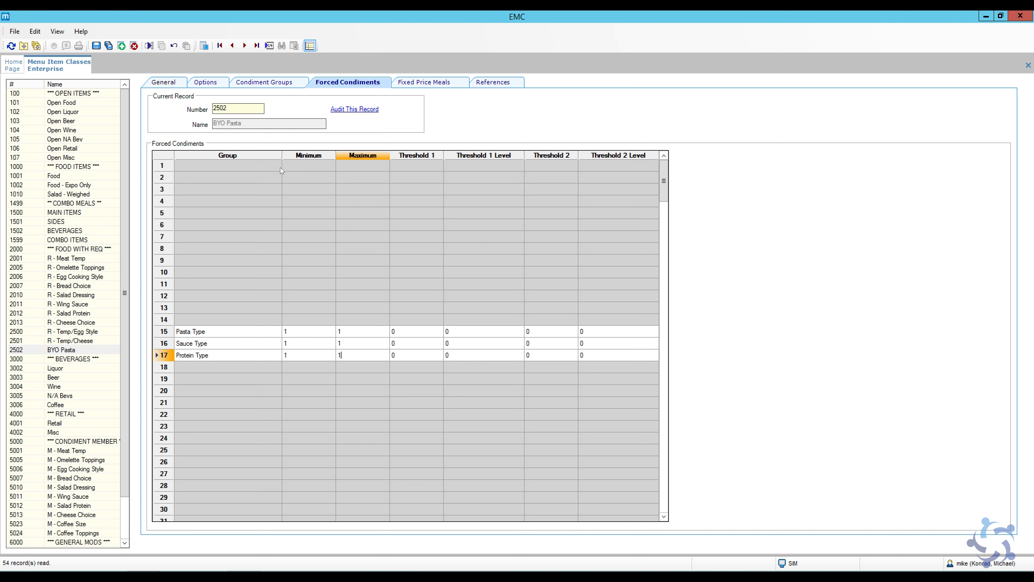
left_click(96, 46)
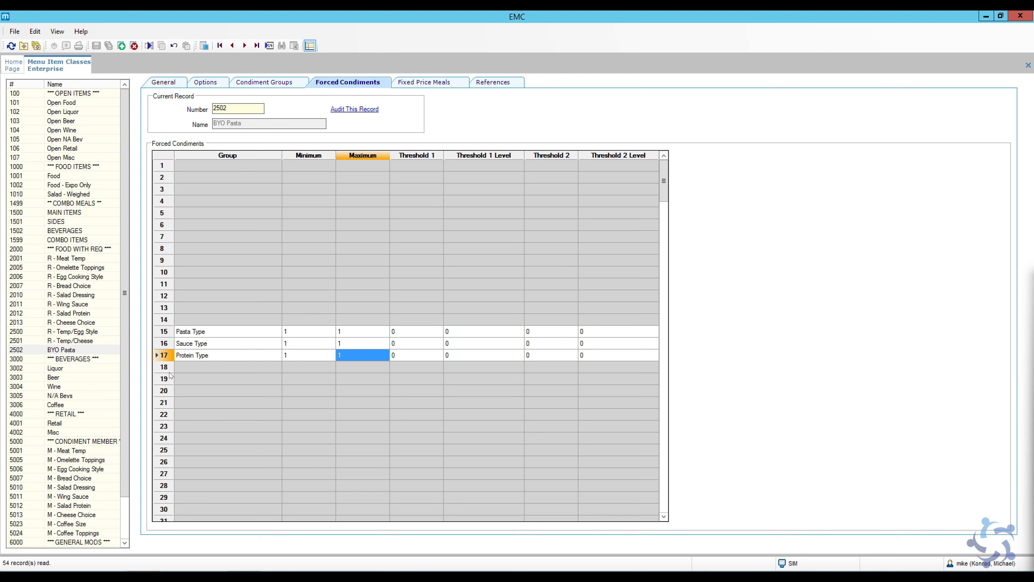
- Review the BYO Pasta class's general settings and condiment groups, and the member group of the M - Wing Sauce class
left_click(164, 83)
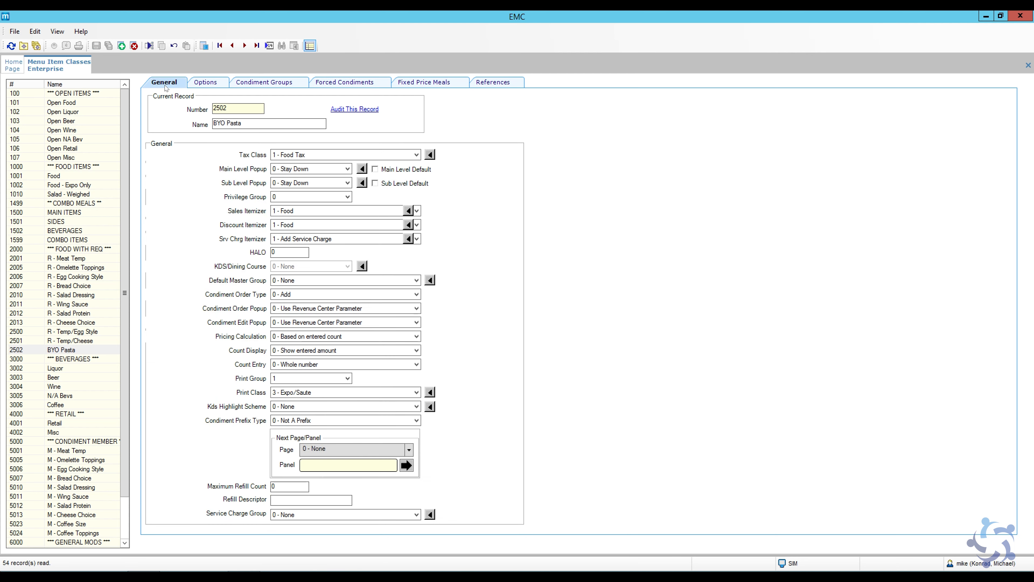
scroll(127, 440, "down", 2)
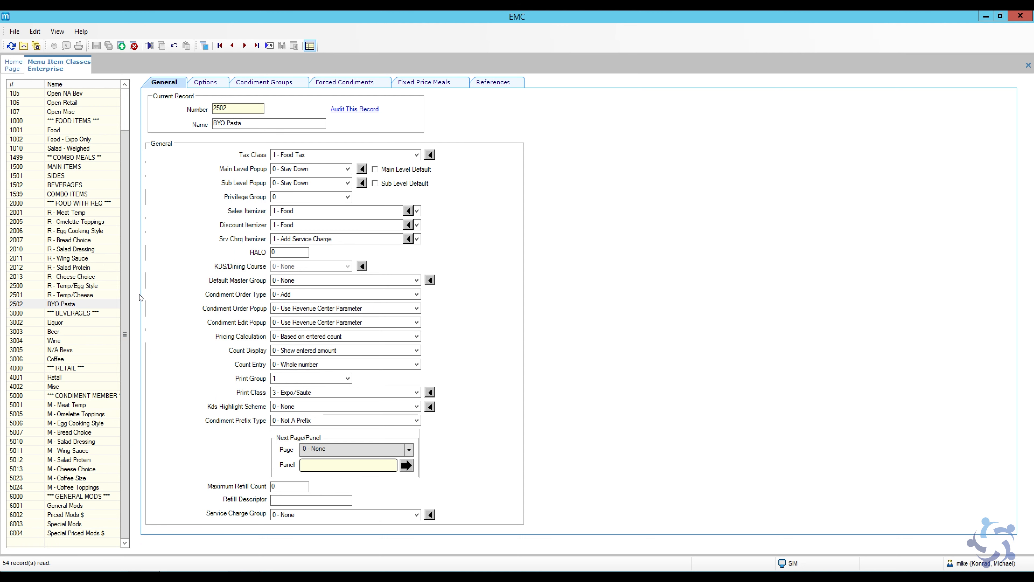
left_click(260, 85)
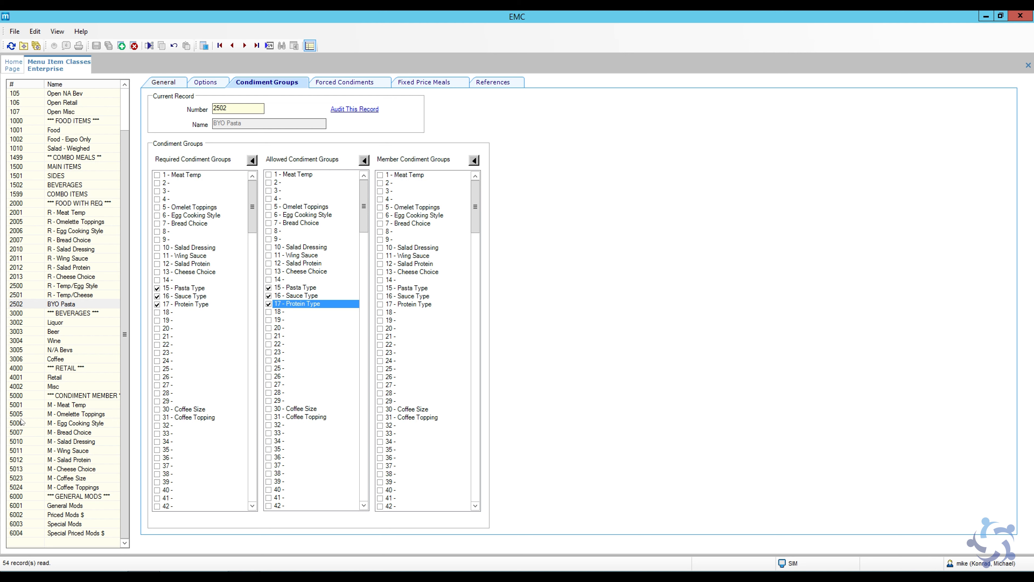
left_click(19, 451)
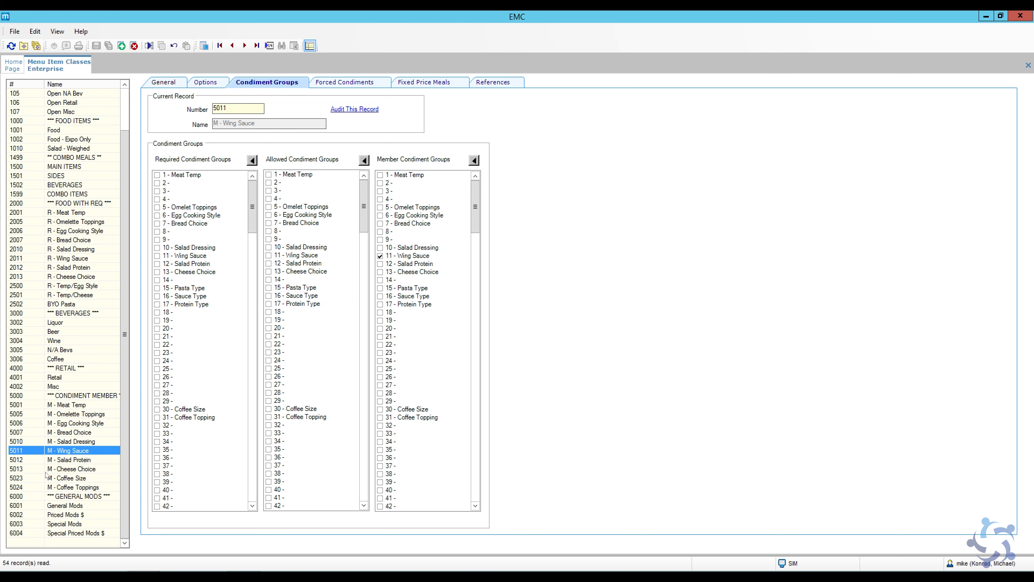
- Insert menu item class 5015 named M - Pasta Type, using 5013 - M - Cheese Choice as the template
left_click(58, 470)
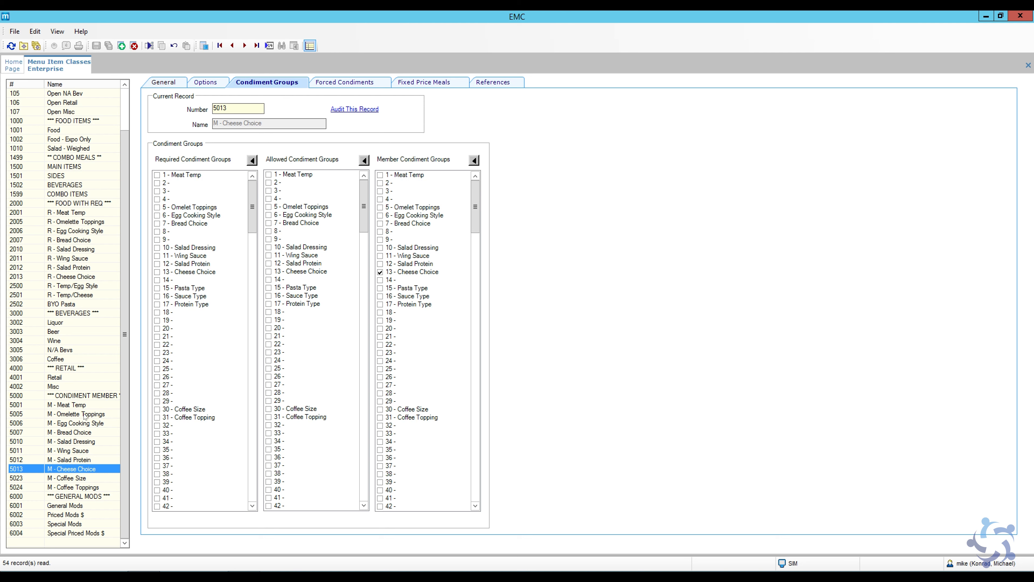
left_click(122, 45)
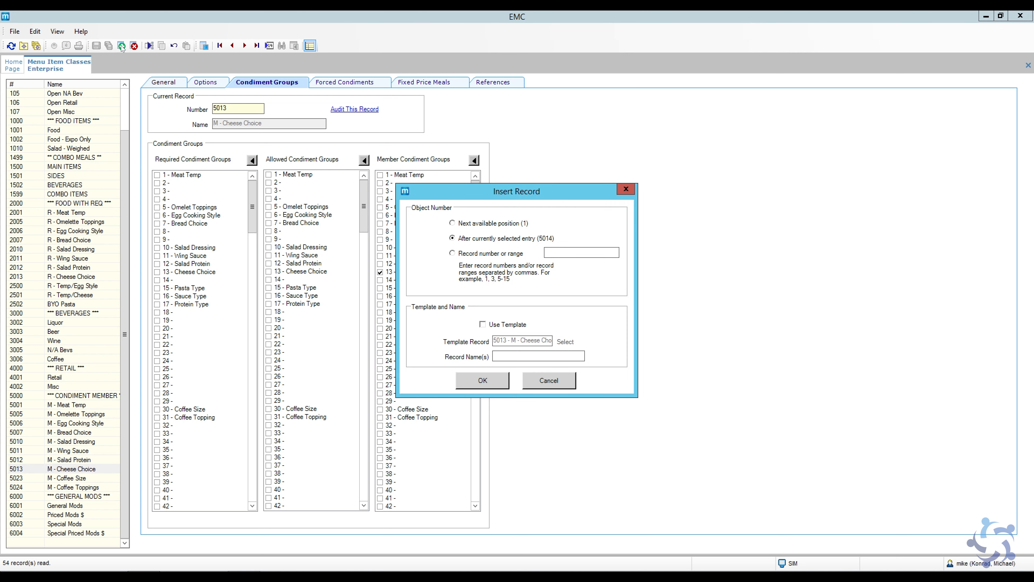
left_click(475, 253)
left_click(563, 254)
type("5015")
left_click_drag(563, 254, 552, 253)
left_click(501, 325)
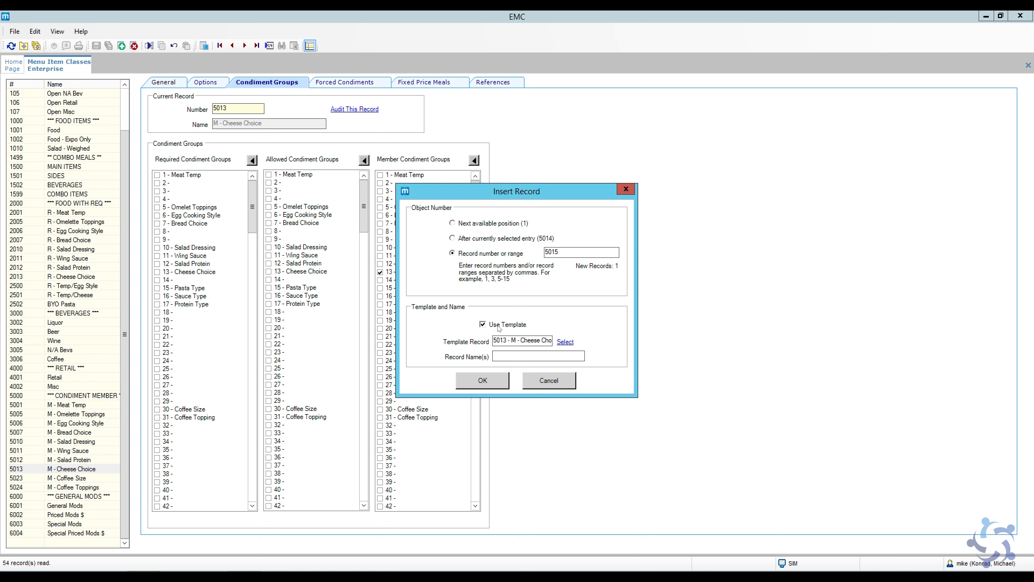
left_click(507, 356)
type("M")
type(" - Ps")
type("asta Type")
left_click(497, 381)
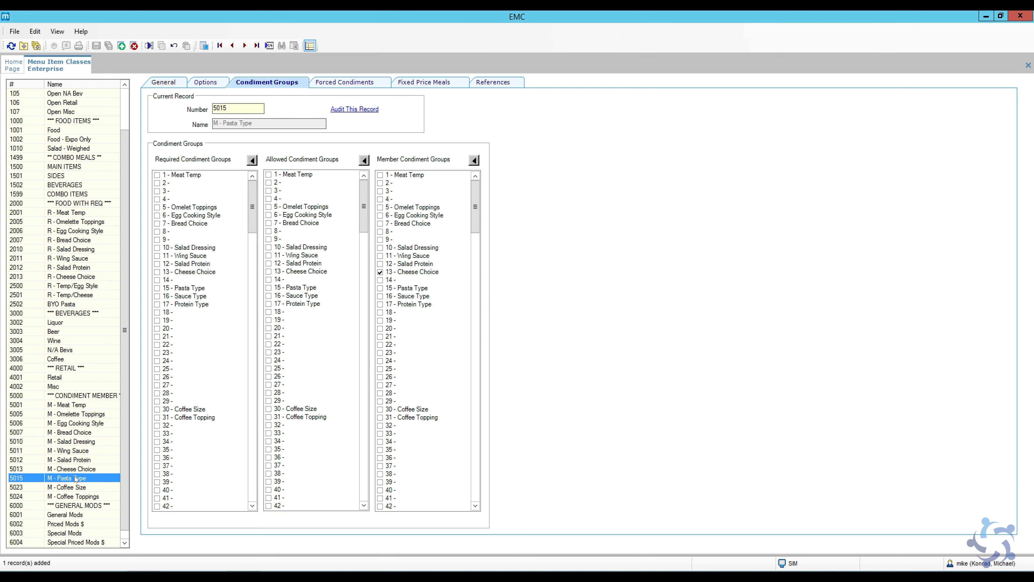
- Review the general settings and options of the M - Pasta Type class
left_click(169, 84)
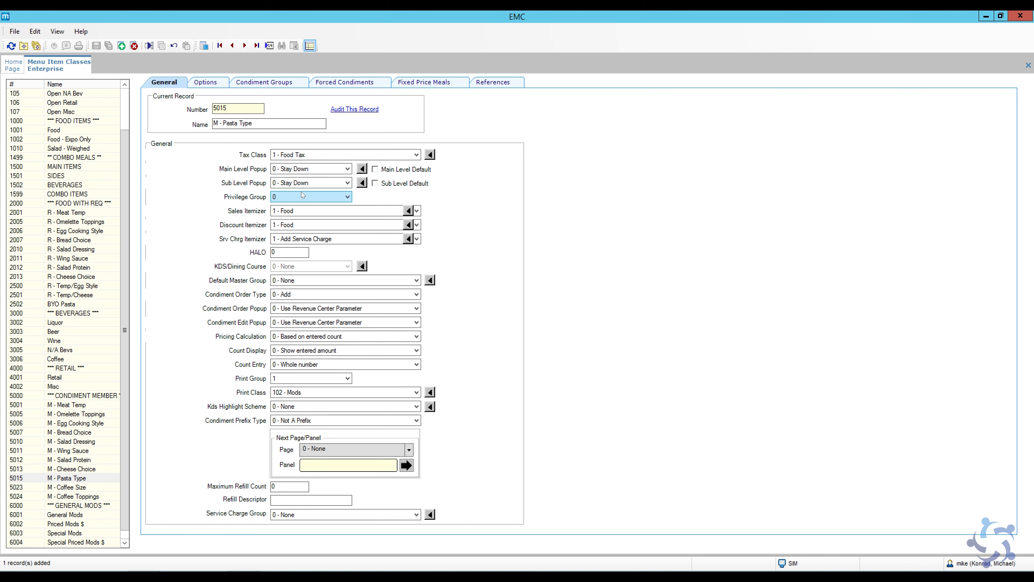
left_click(205, 83)
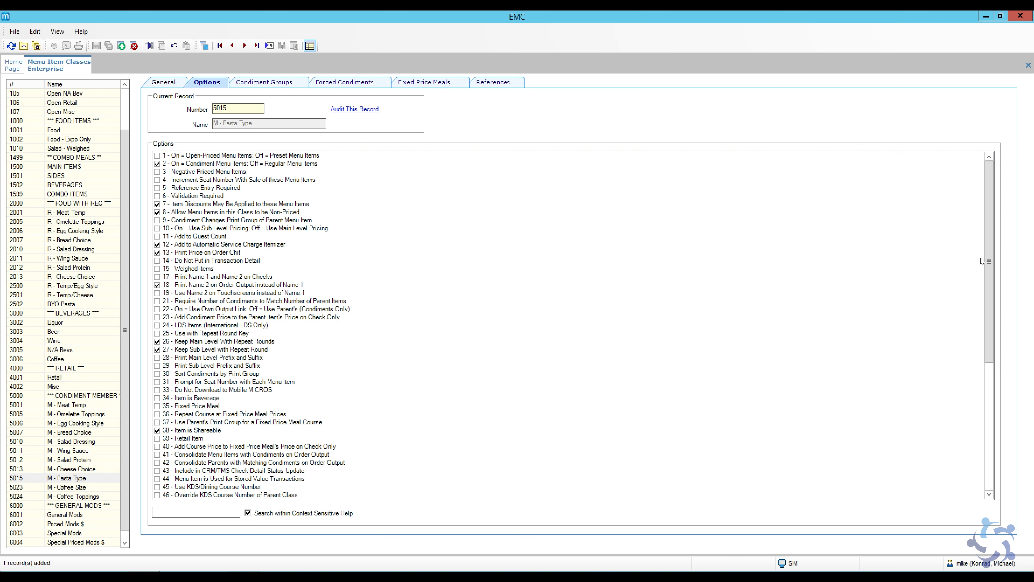
left_click_drag(986, 262, 1004, 195)
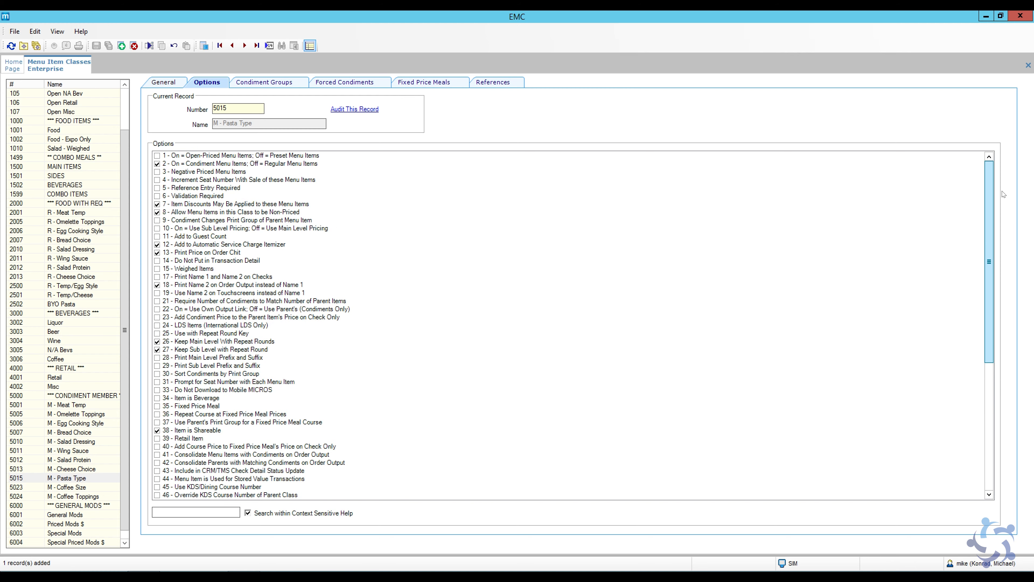
- Replace Cheese Choice with Pasta Type as the M - Pasta Type class's member condiment group and save
left_click(282, 84)
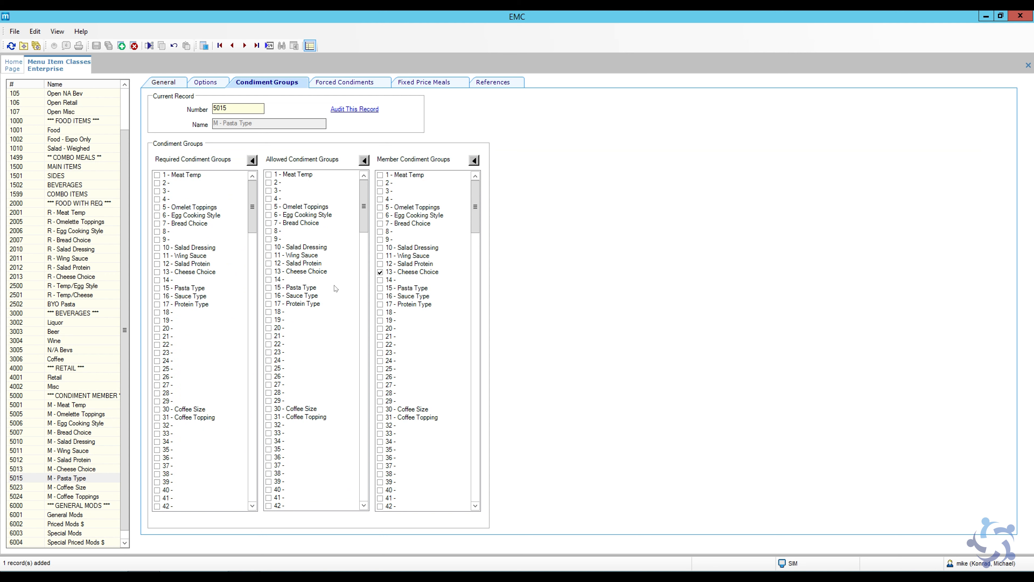
left_click(381, 272)
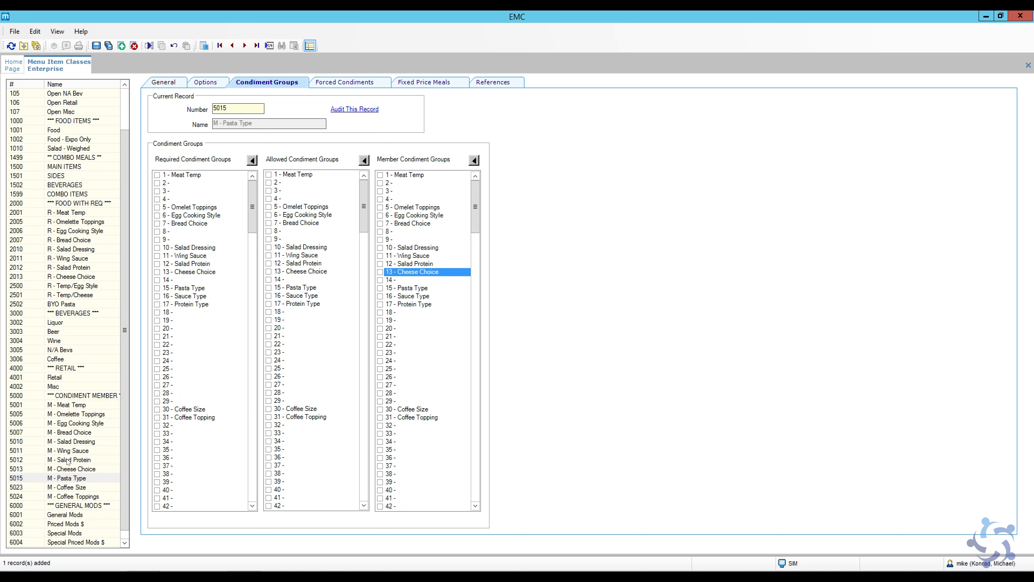
left_click(32, 480)
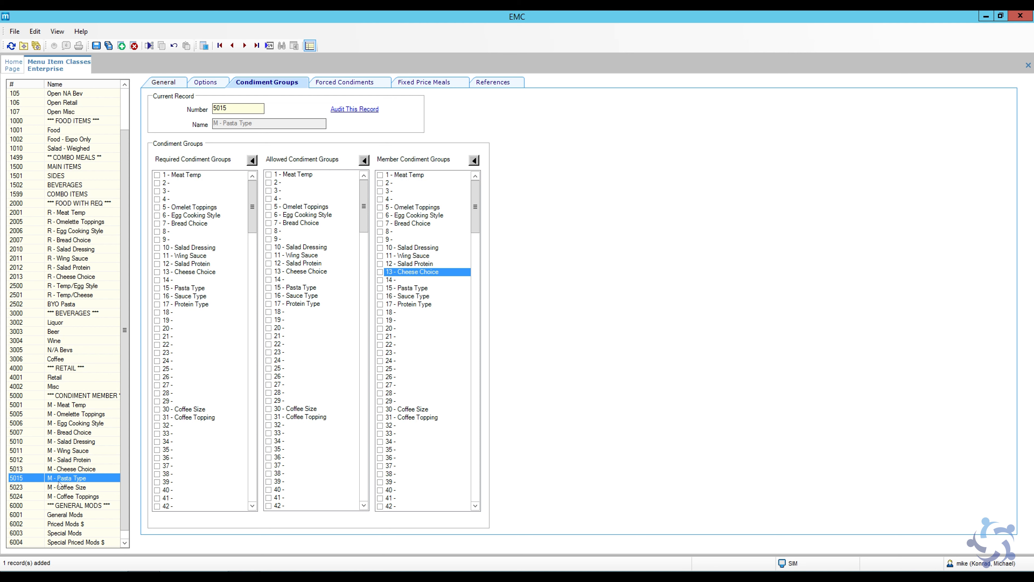
left_click(381, 288)
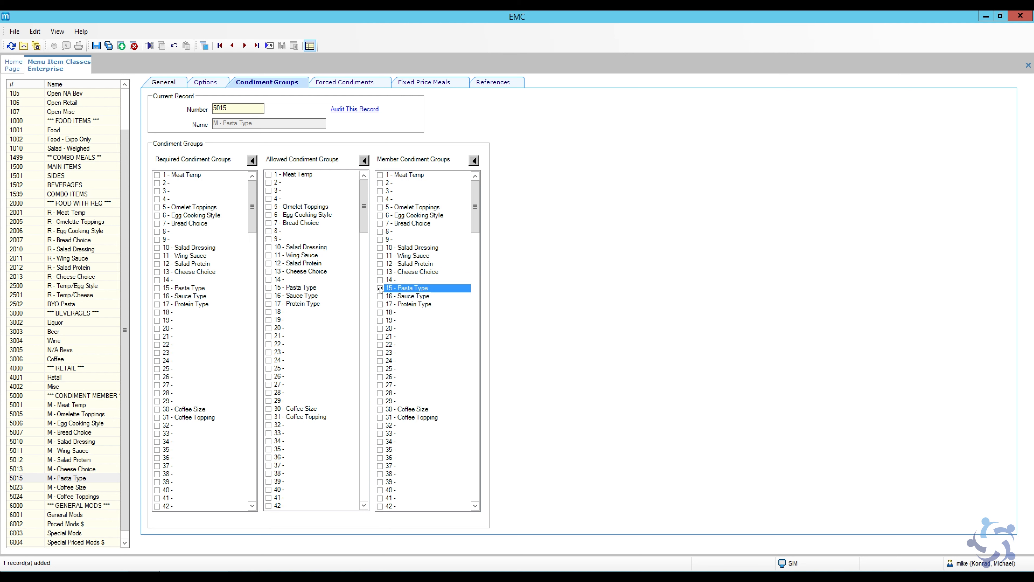
left_click(84, 478)
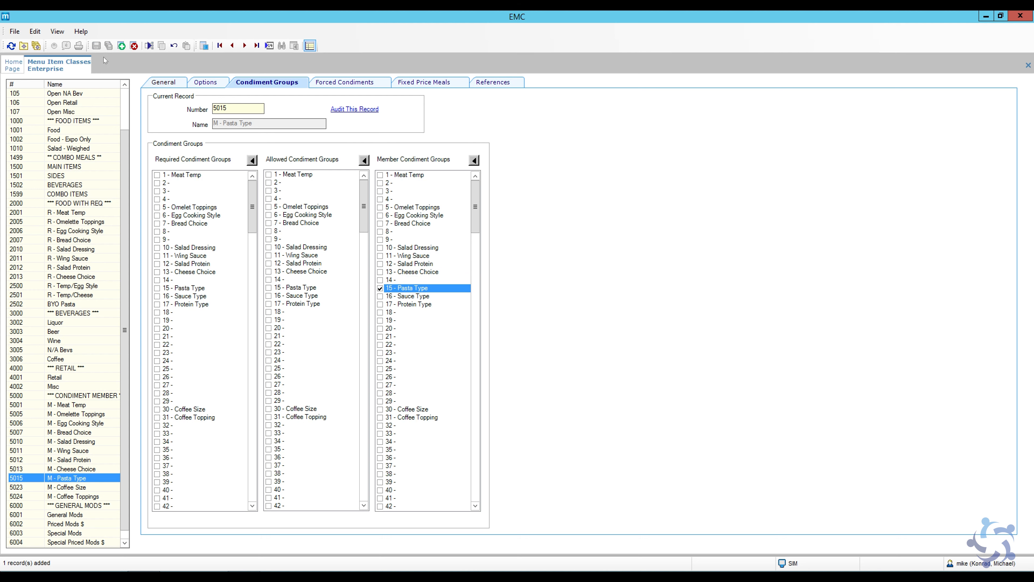
- Insert menu item class 5016 after M - Pasta Type, named M - Sauce Type, using M - Pasta Type as the template
left_click(124, 47)
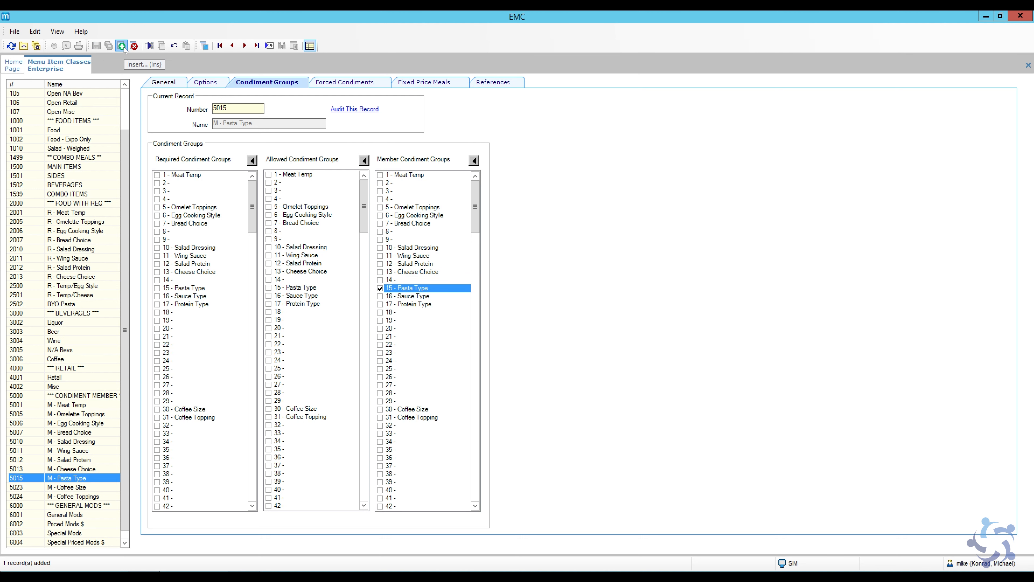
left_click(491, 240)
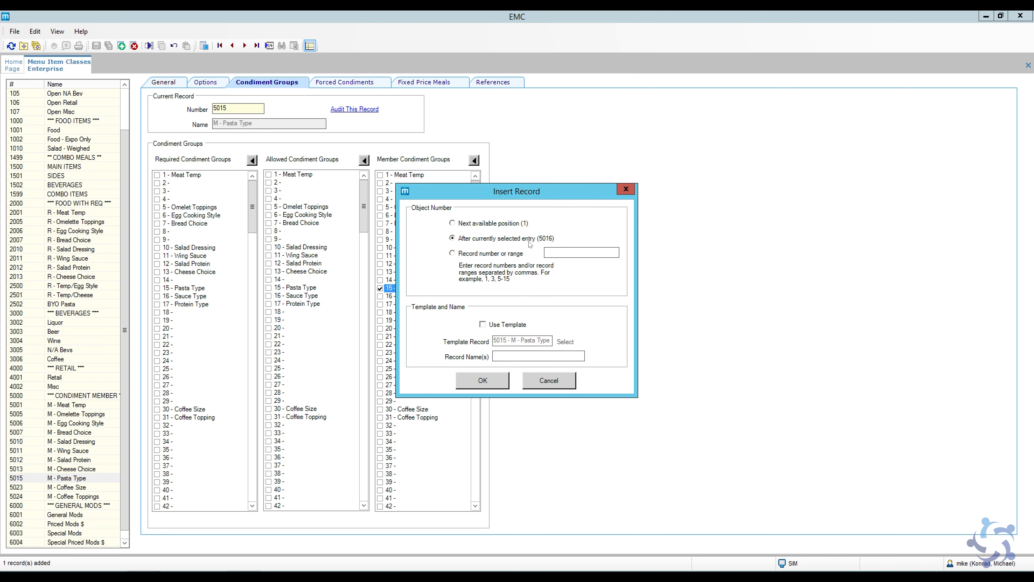
left_click(483, 325)
left_click(505, 358)
type("M - Sauce Type")
left_click(490, 380)
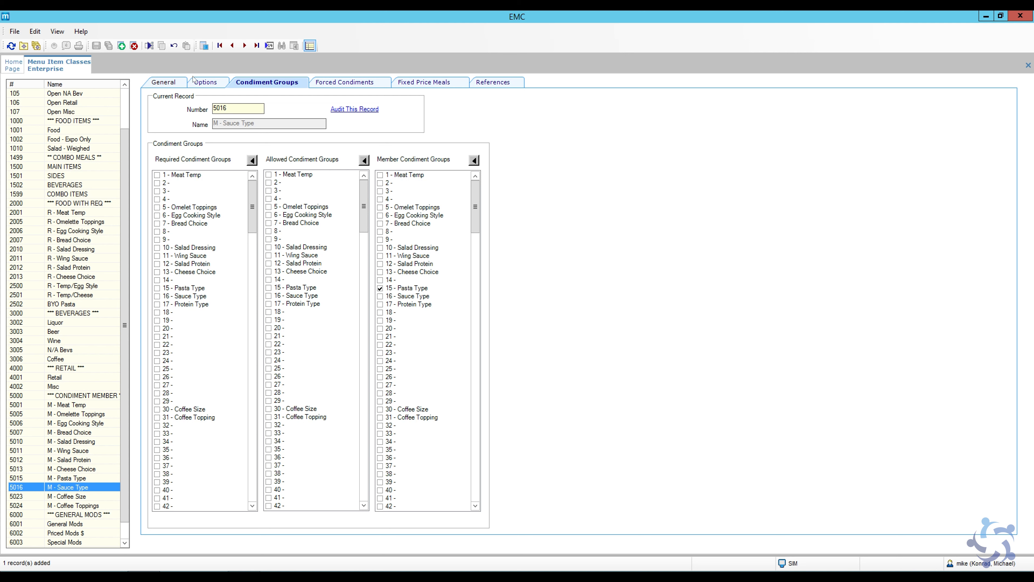
- Replace Pasta Type with Sauce Type as the M - Sauce Type class's member condiment group, compare with M - Pasta Type, and save
left_click(380, 290)
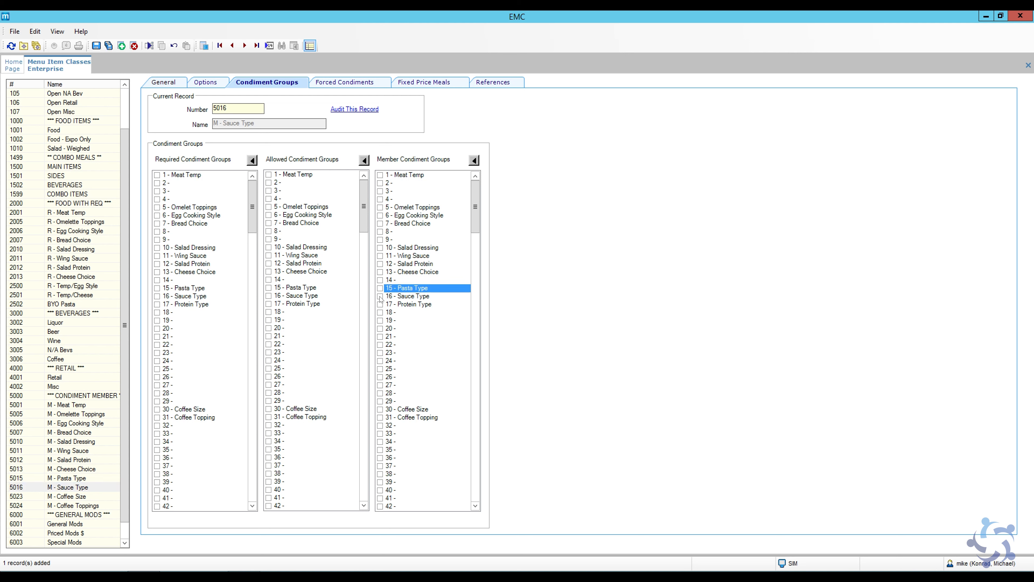
left_click(380, 297)
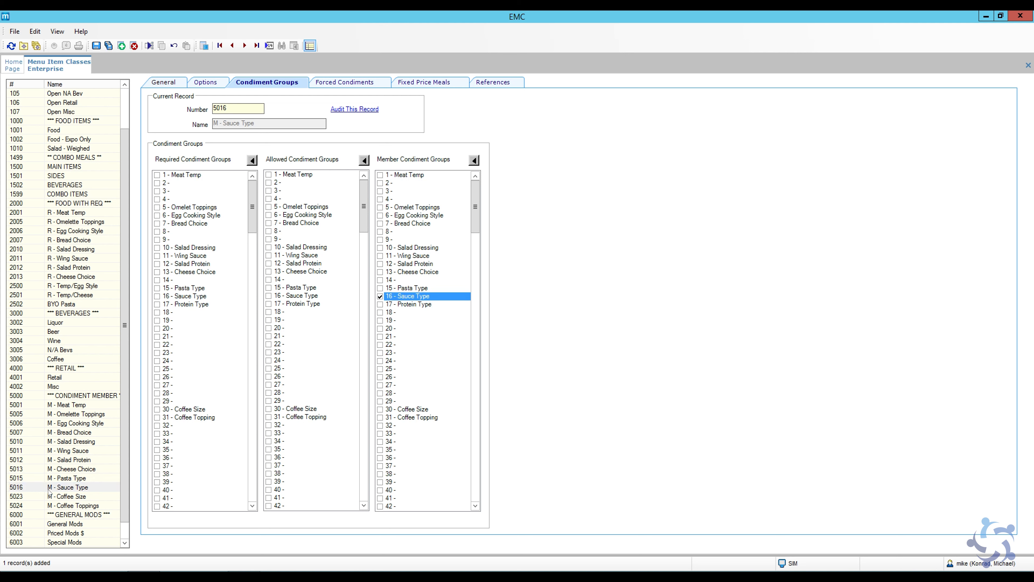
left_click(15, 479)
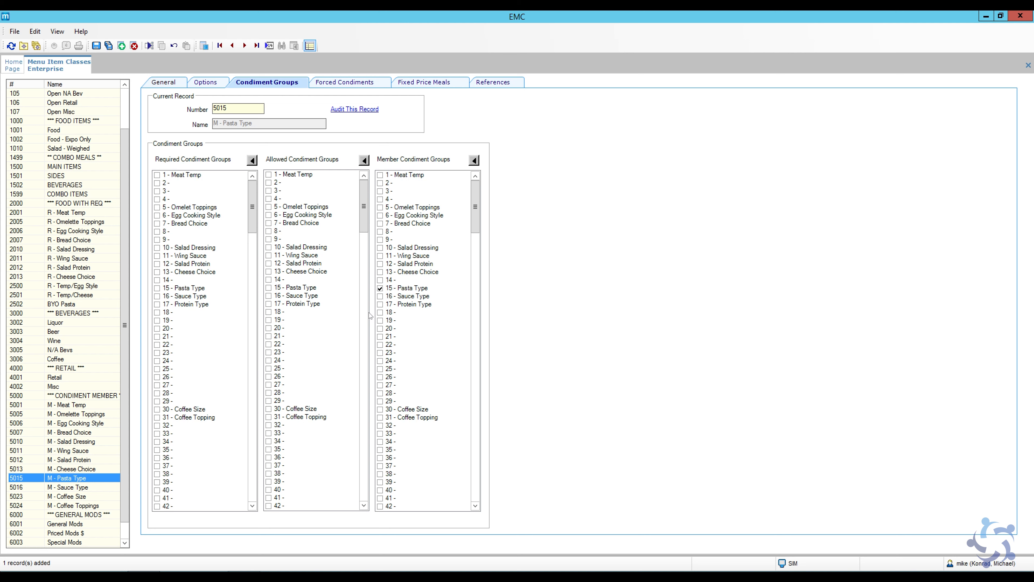
left_click(67, 489)
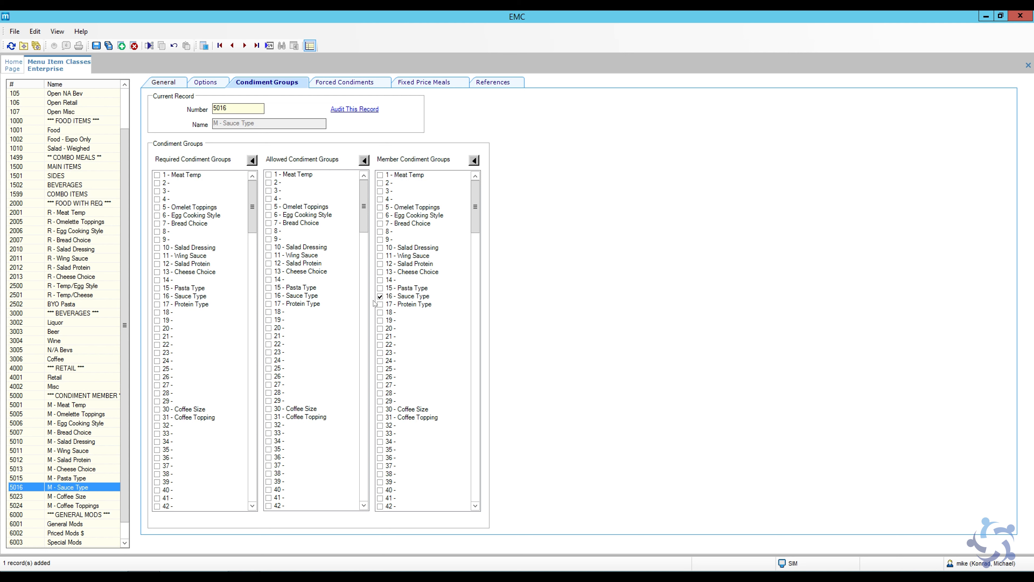
left_click(97, 46)
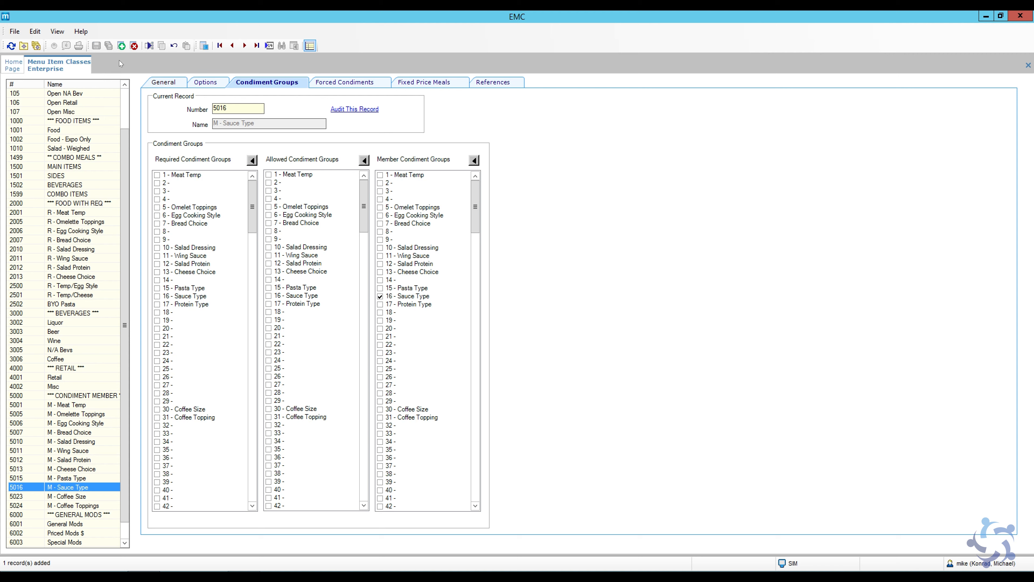
- Insert menu item class 5017 after M - Sauce Type, named M - Protein Type, using M - Sauce Type as the template
left_click(121, 46)
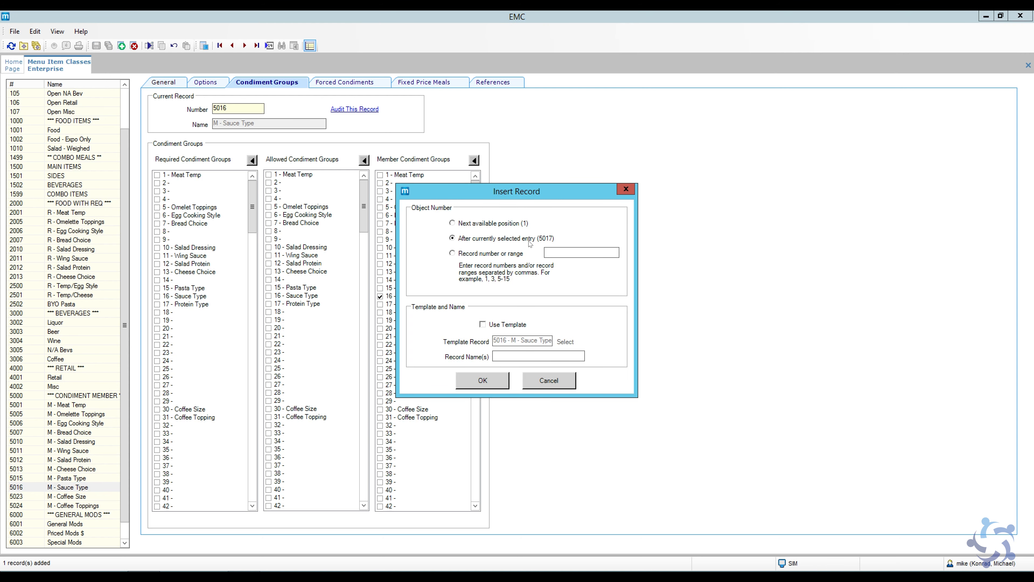
left_click(497, 324)
left_click(512, 357)
type("M - Proteine")
left_click(482, 380)
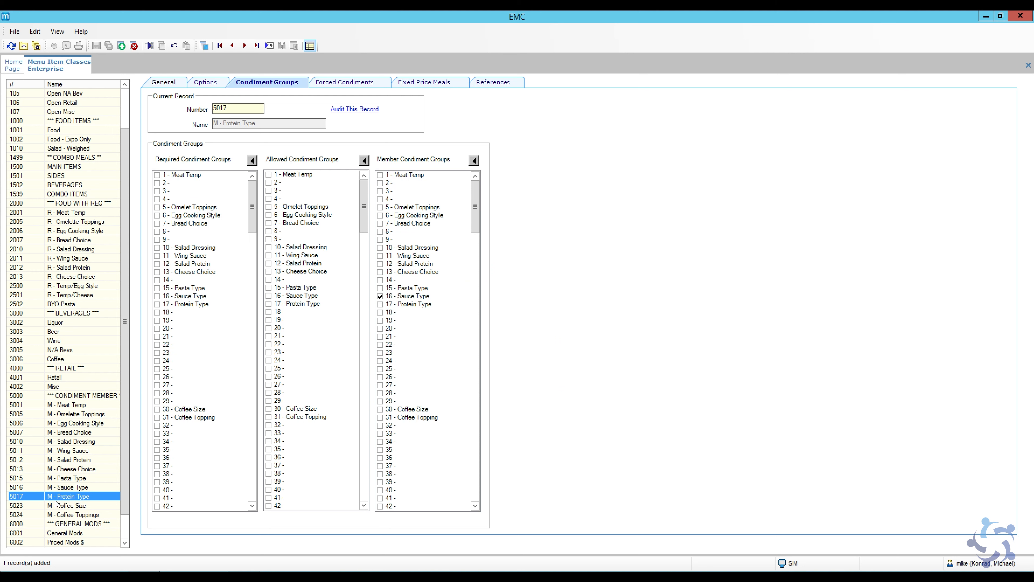
- Make Protein Type the M - Protein Type class's only member condiment group, check it against the other pasta classes, and save
left_click(382, 296)
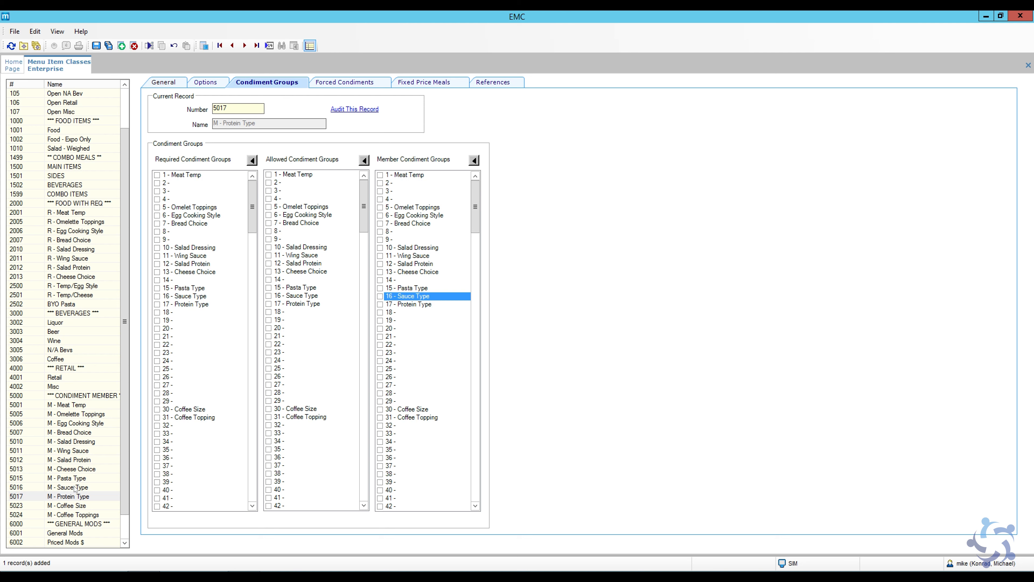
left_click(380, 305)
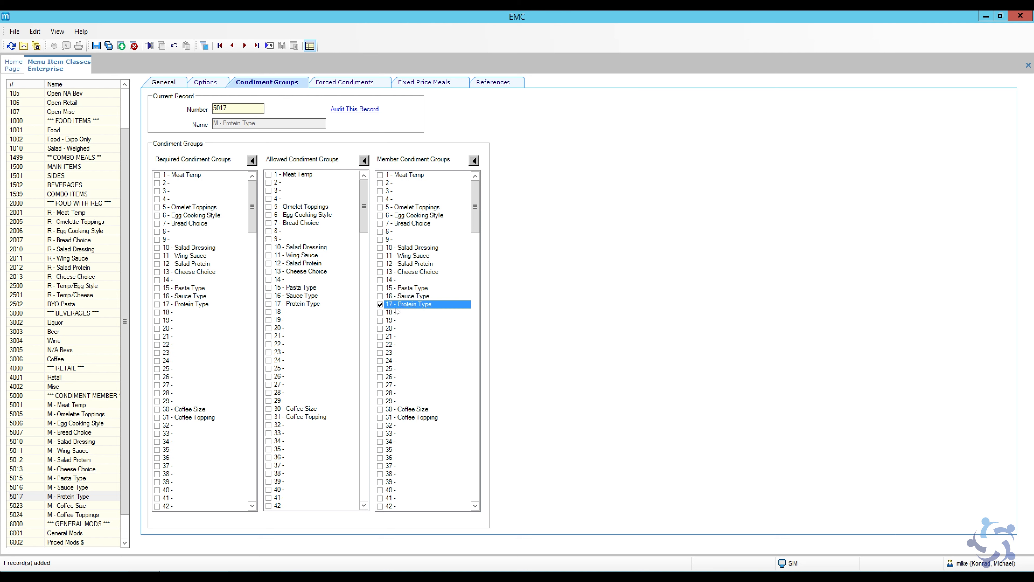
left_click(77, 479)
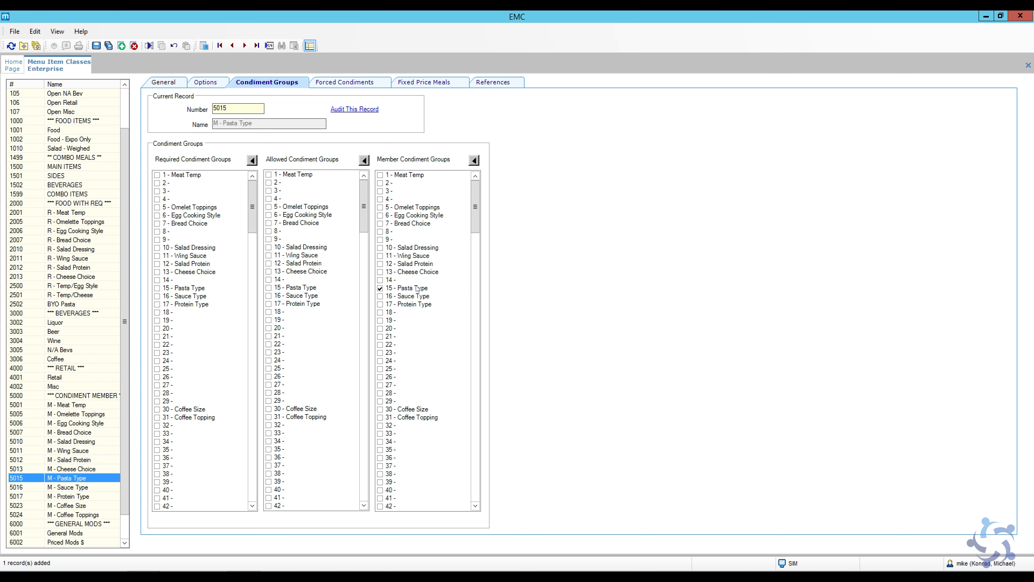
left_click(50, 489)
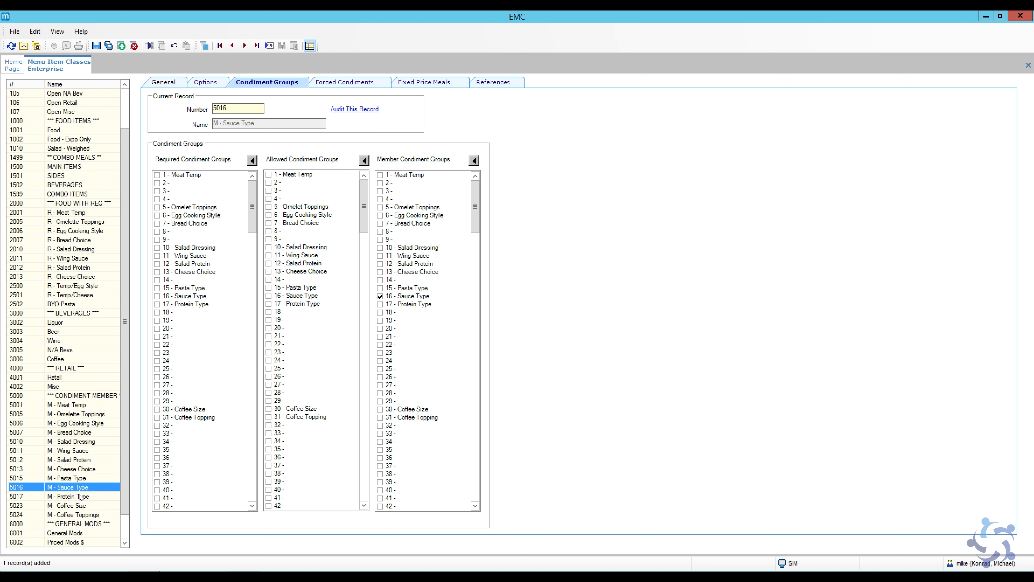
left_click(77, 496)
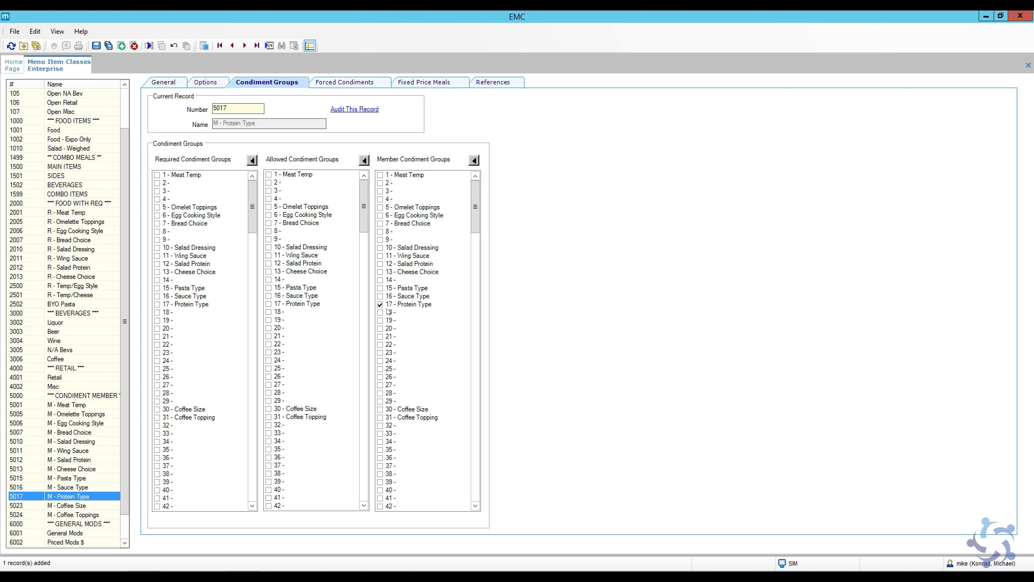
left_click(82, 309)
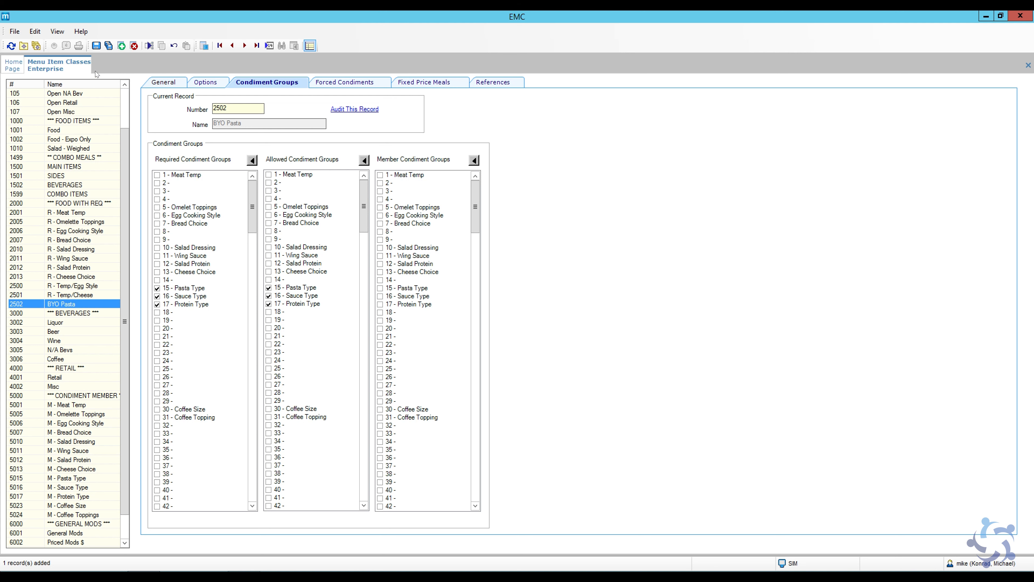
left_click(96, 46)
- Set the print class of the M - Protein Type class to 103 - $ Mods
left_click(89, 497)
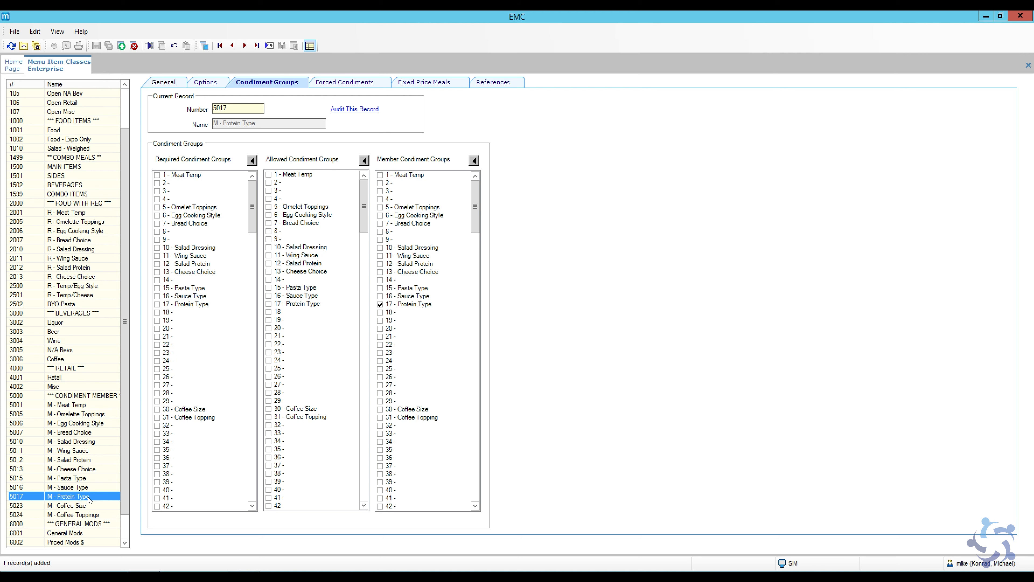
left_click(163, 84)
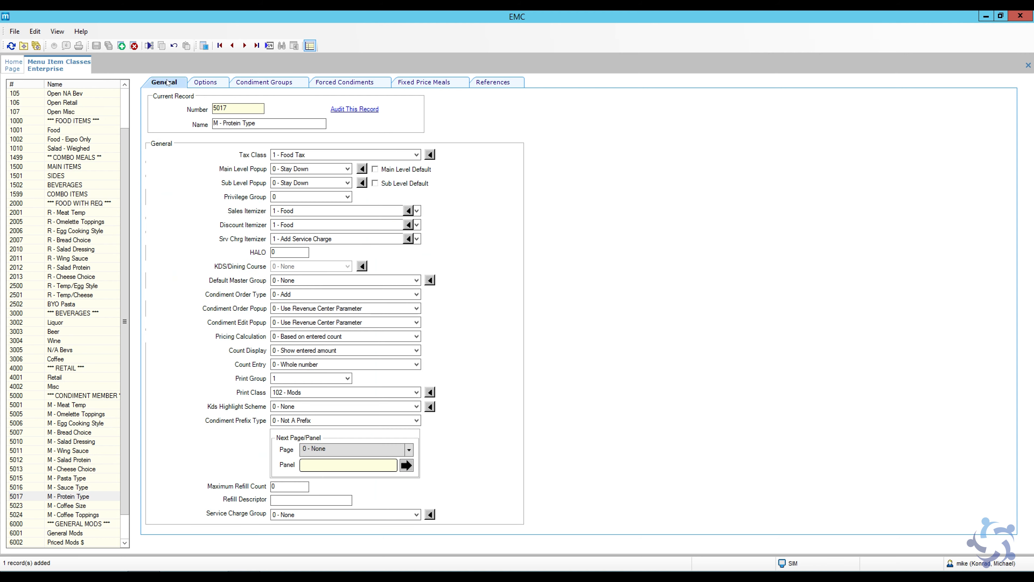
left_click(319, 391)
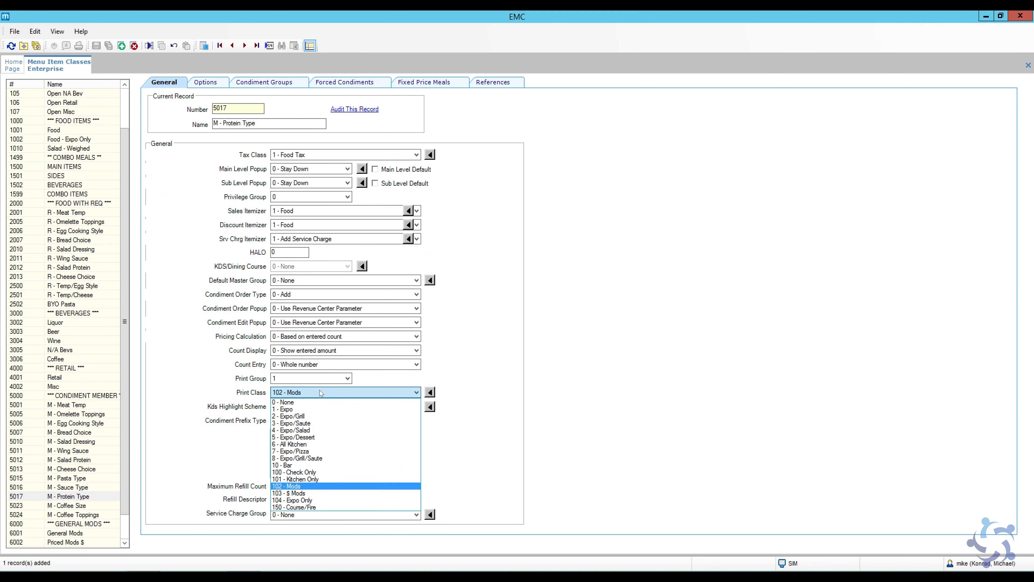
left_click(297, 494)
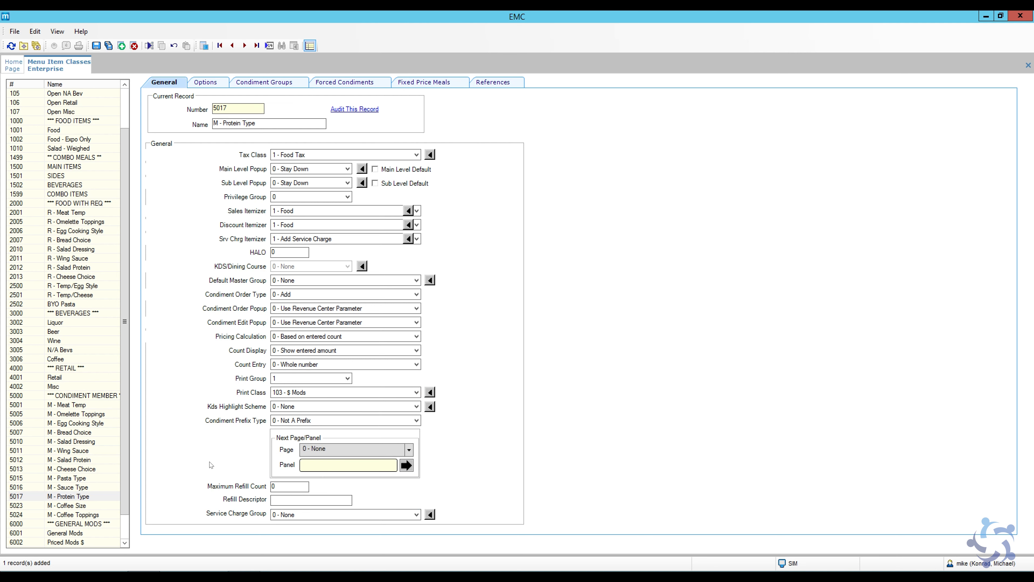
- Compare the print classes of M - Sauce Type and M - Protein Type, keep 103 - $ Mods for protein, and save
left_click(58, 497)
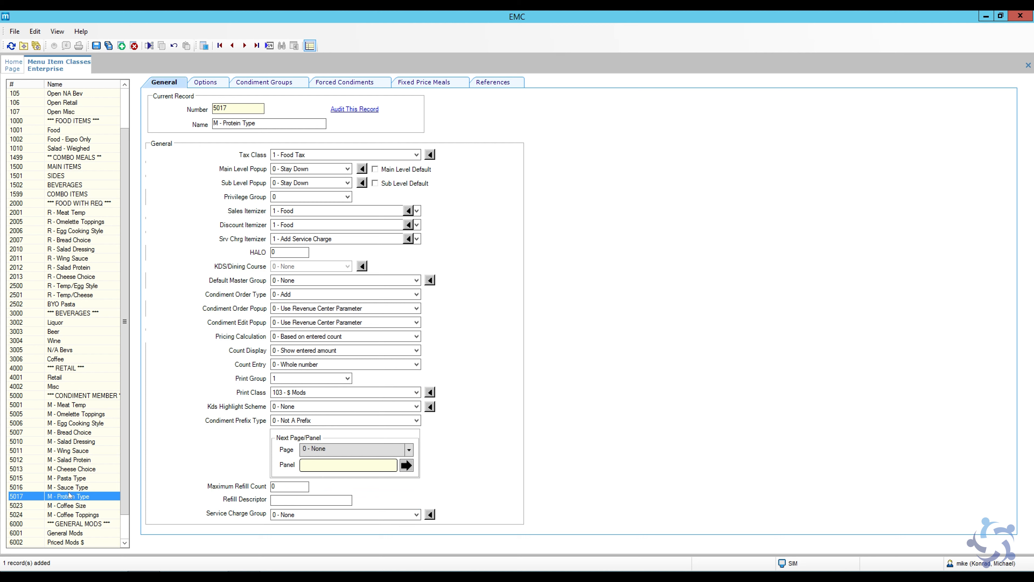
key("Up")
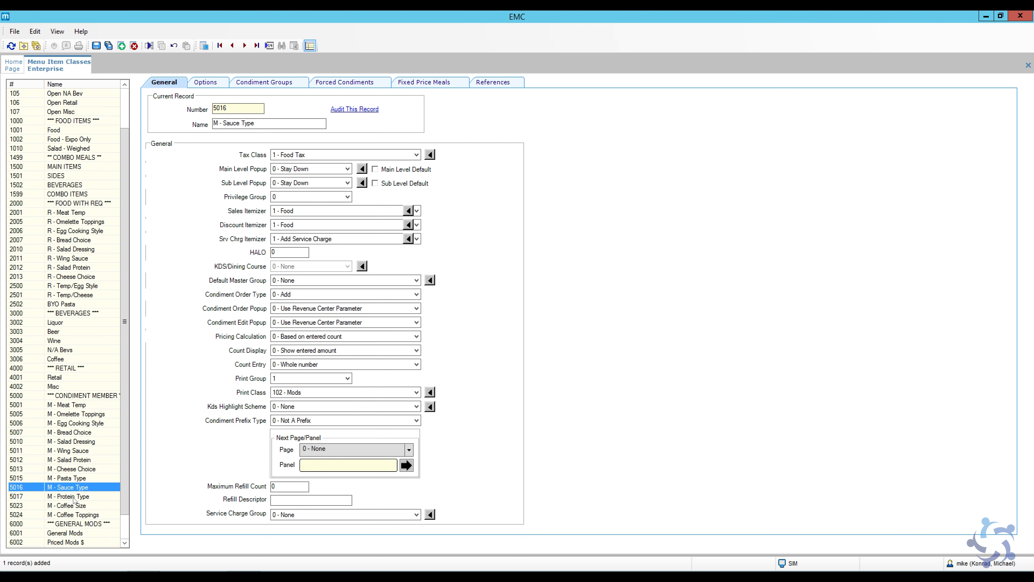
left_click(73, 497)
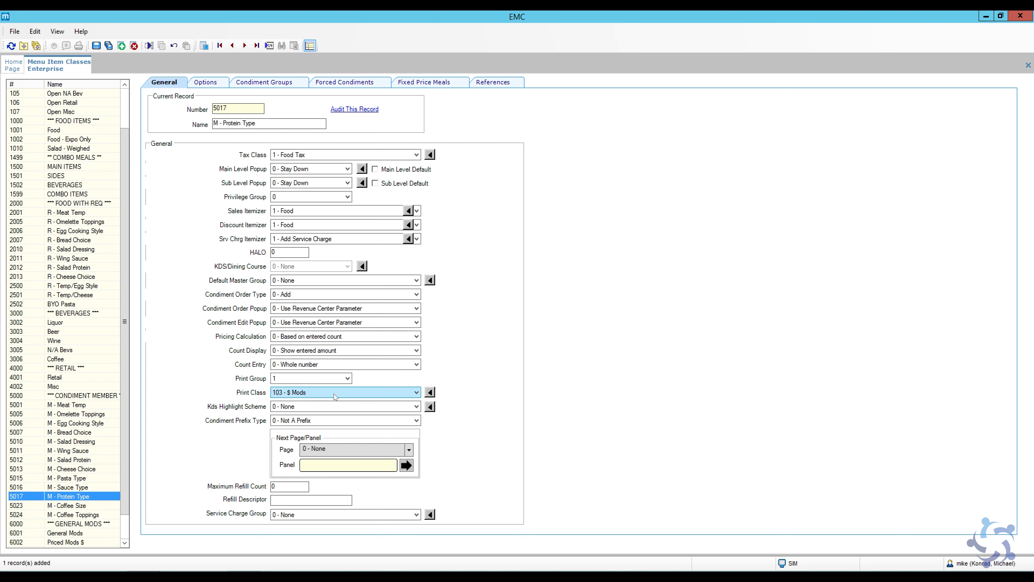
left_click(414, 393)
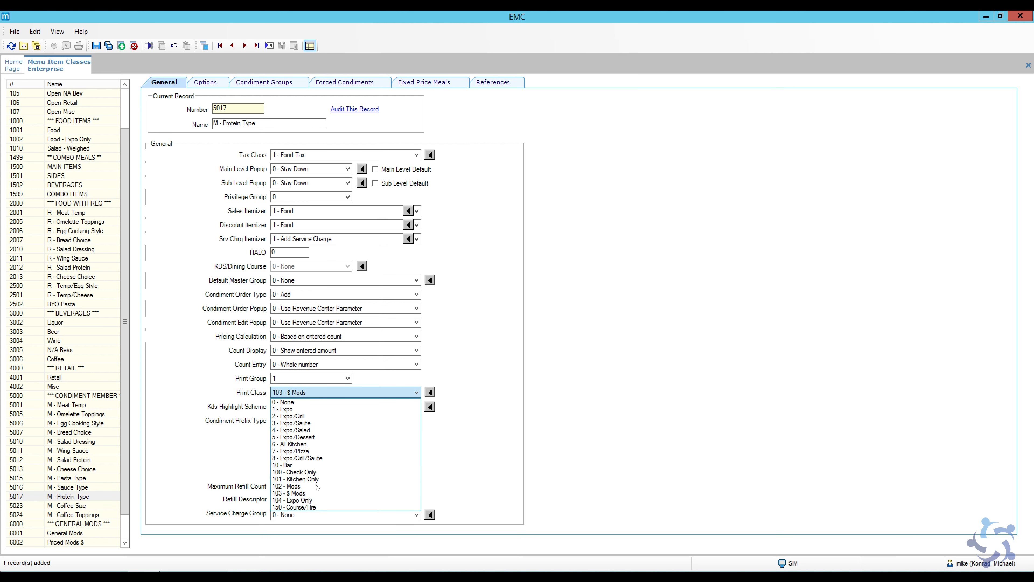
left_click(292, 494)
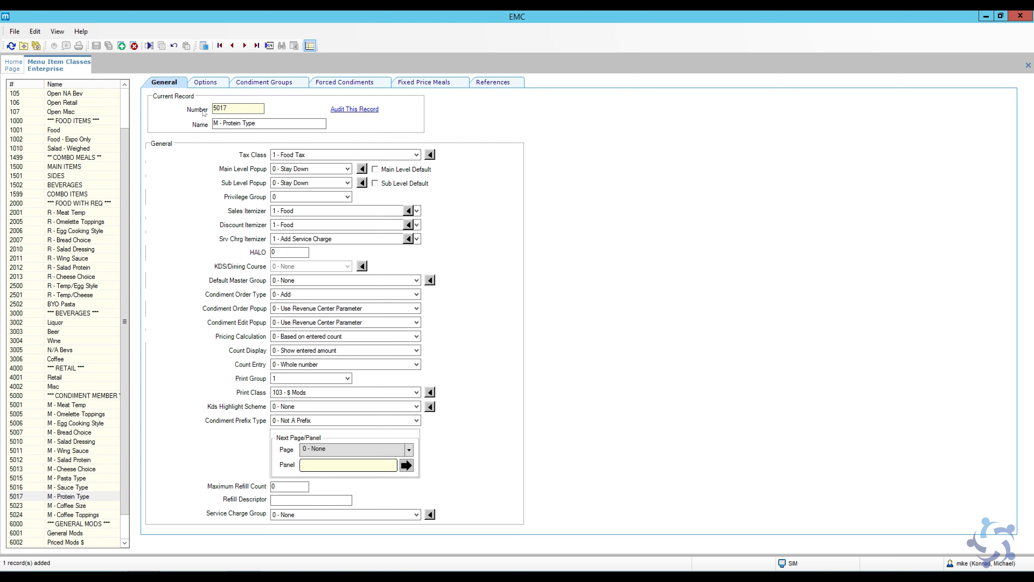
- List all menu item master records in Menu Item Maintenance and widen the Name column
left_click(16, 66)
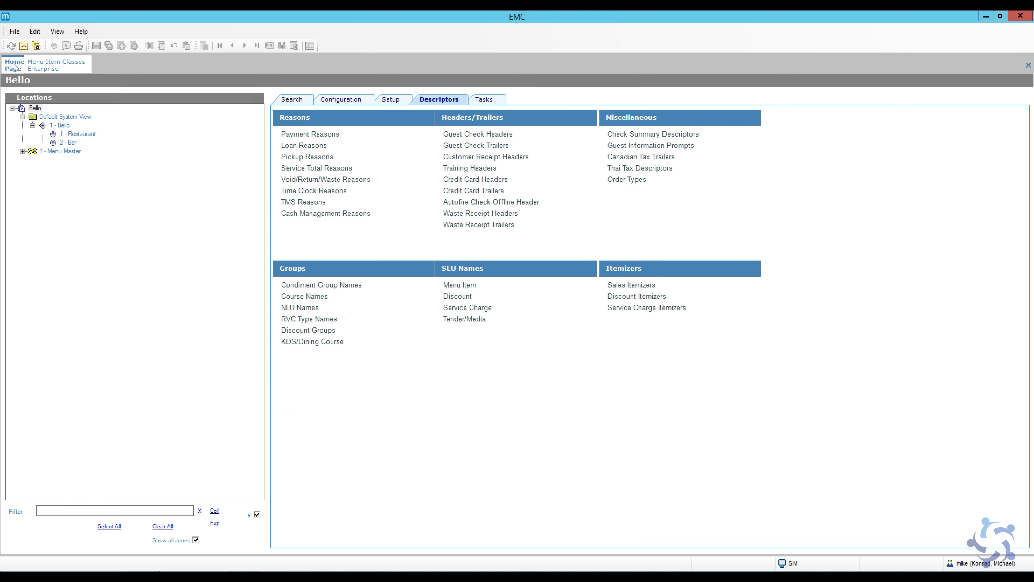
left_click(344, 101)
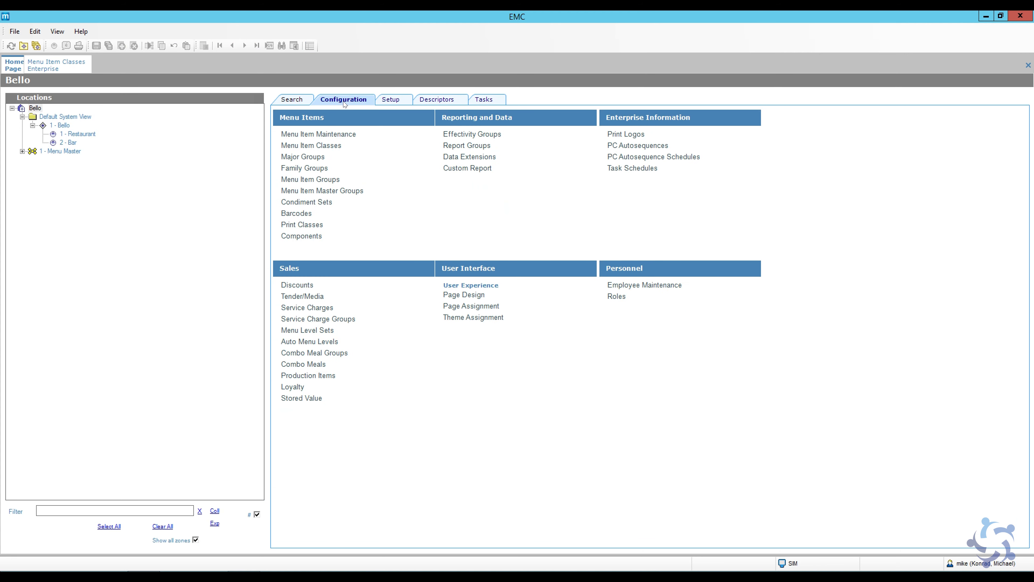
left_click(340, 136)
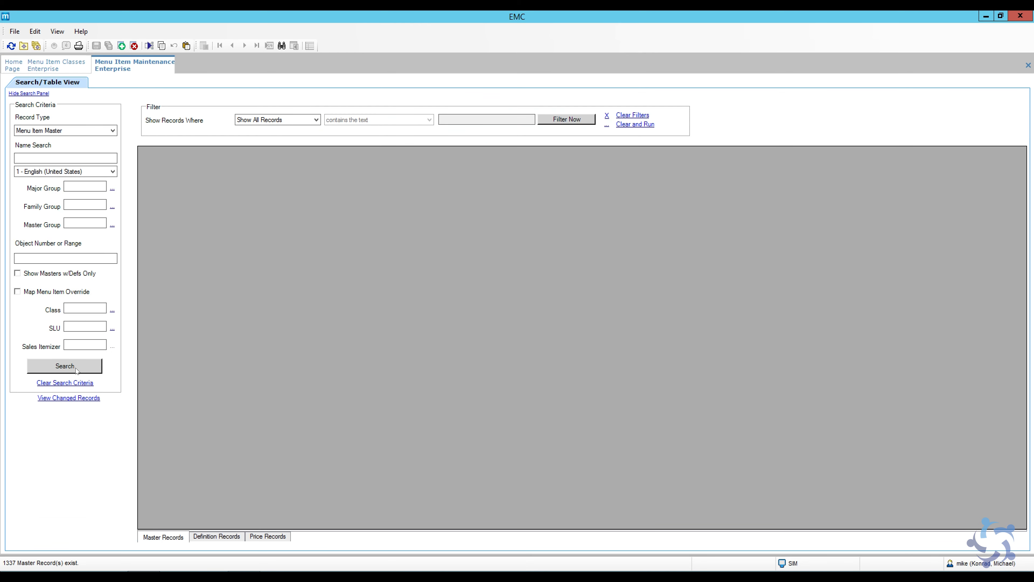
left_click(75, 368)
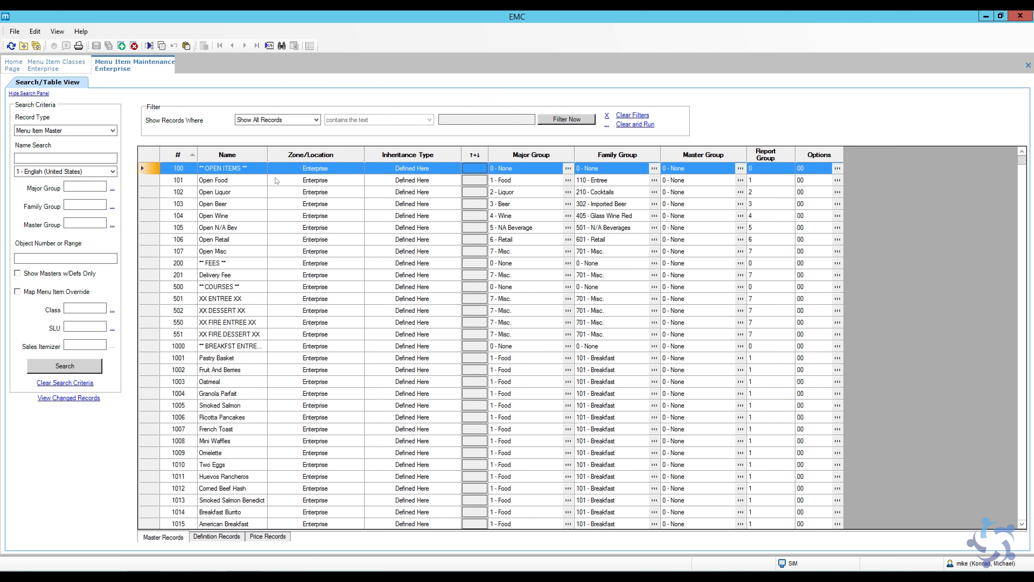
left_click_drag(268, 157, 289, 157)
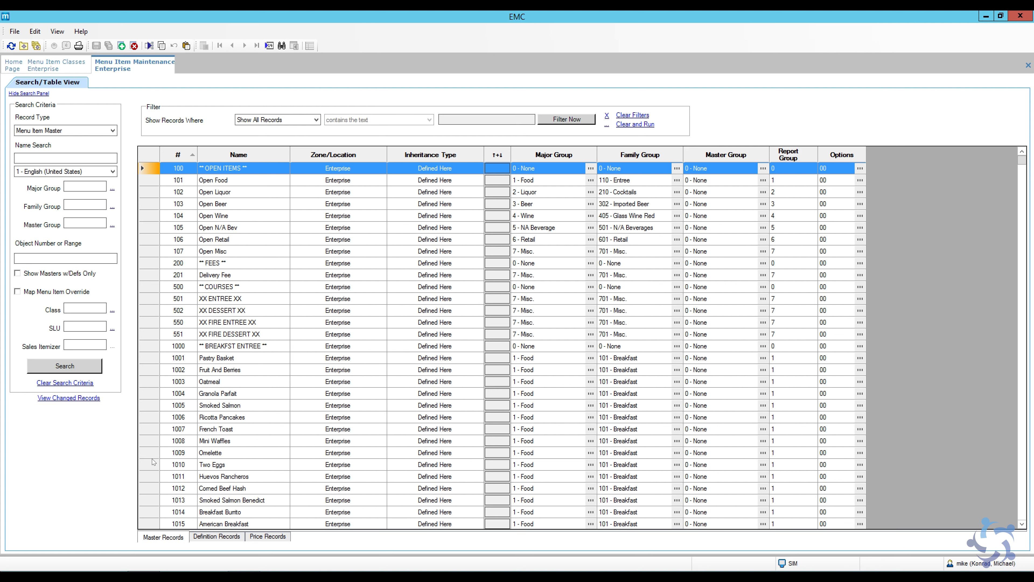
- Browse the menu item section headings from breakfast through sushi and select the 7000 ** ENTREE ** record
left_click(169, 348)
scroll(259, 392, "down", 7)
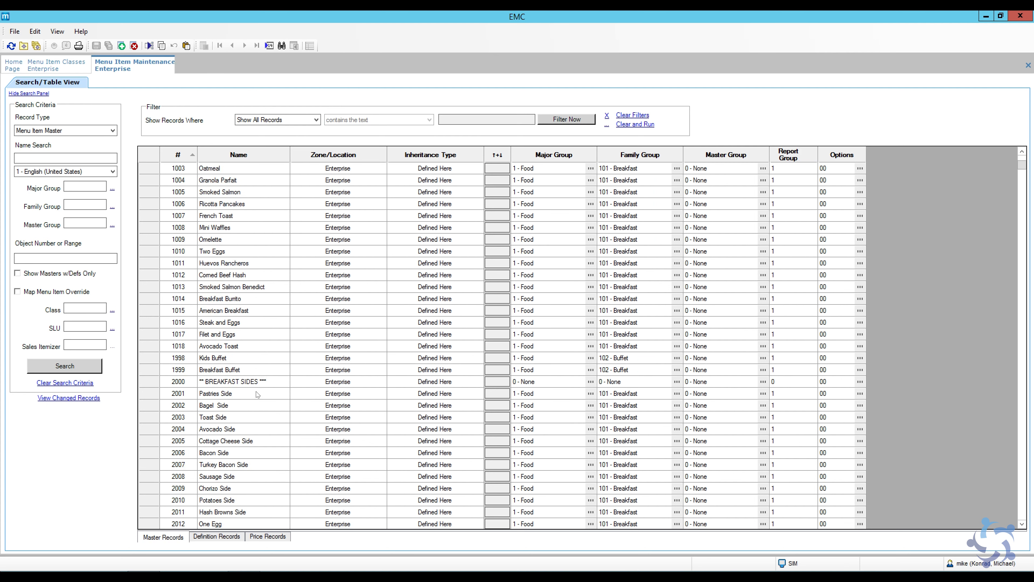
scroll(261, 393, "down", 14)
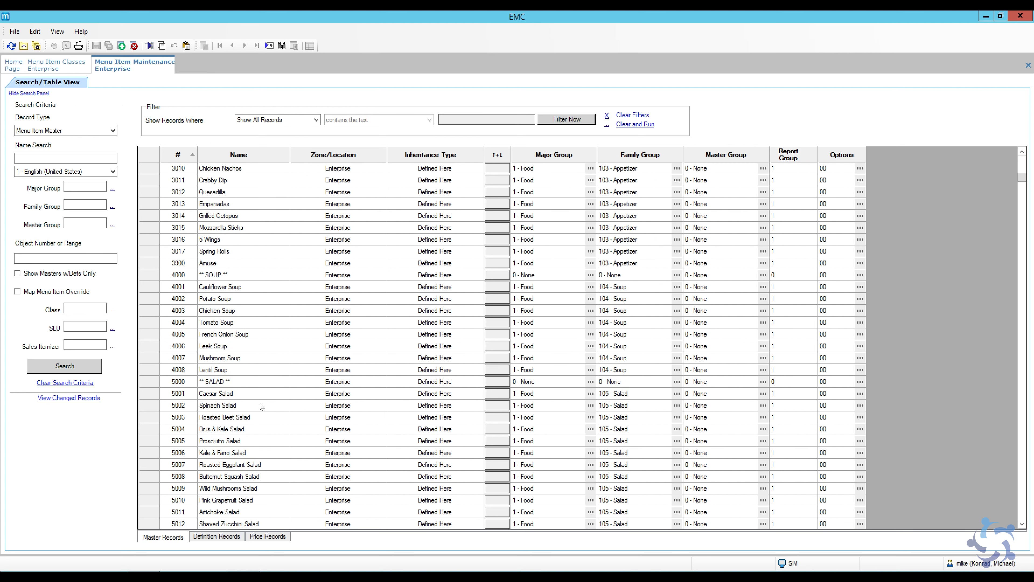
scroll(261, 405, "down", 3)
scroll(261, 403, "down", 3)
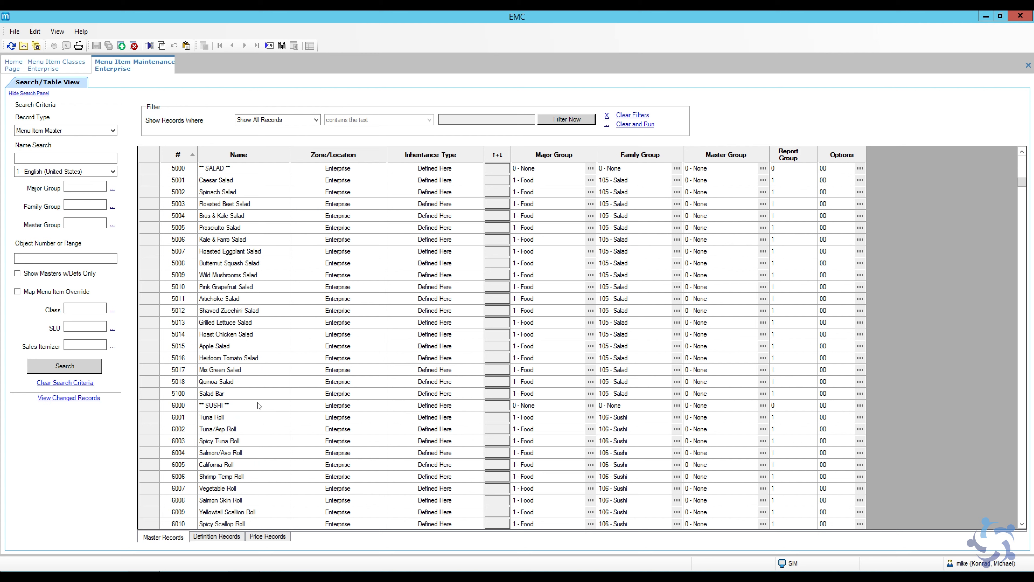
left_click(151, 406)
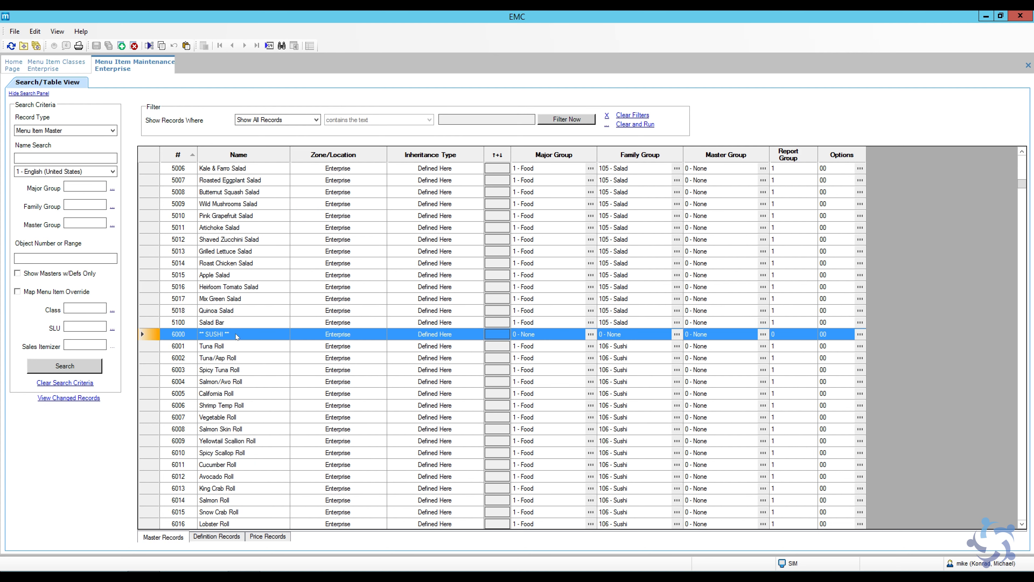
scroll(257, 343, "down", 6)
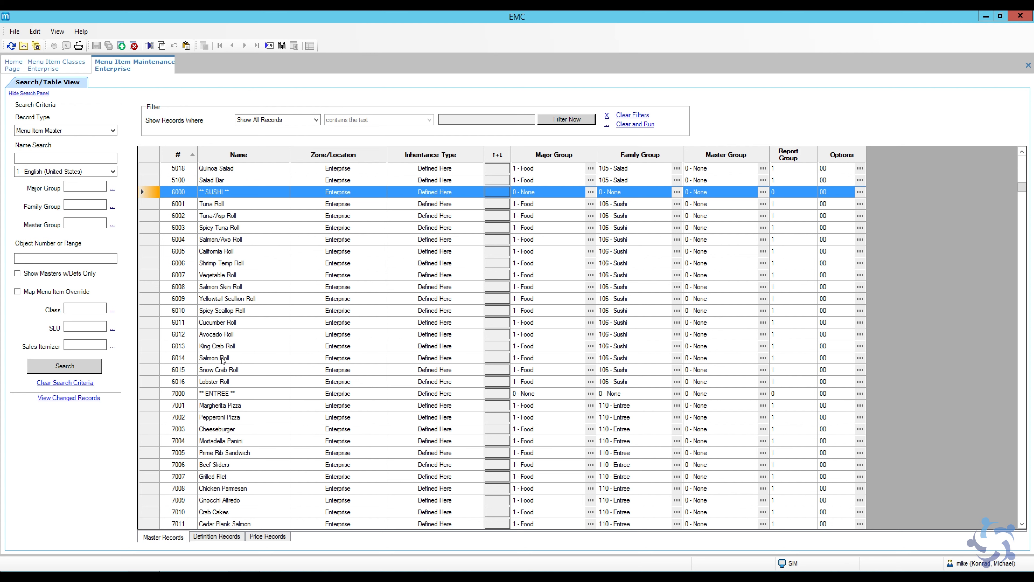
scroll(224, 358, "up", 4)
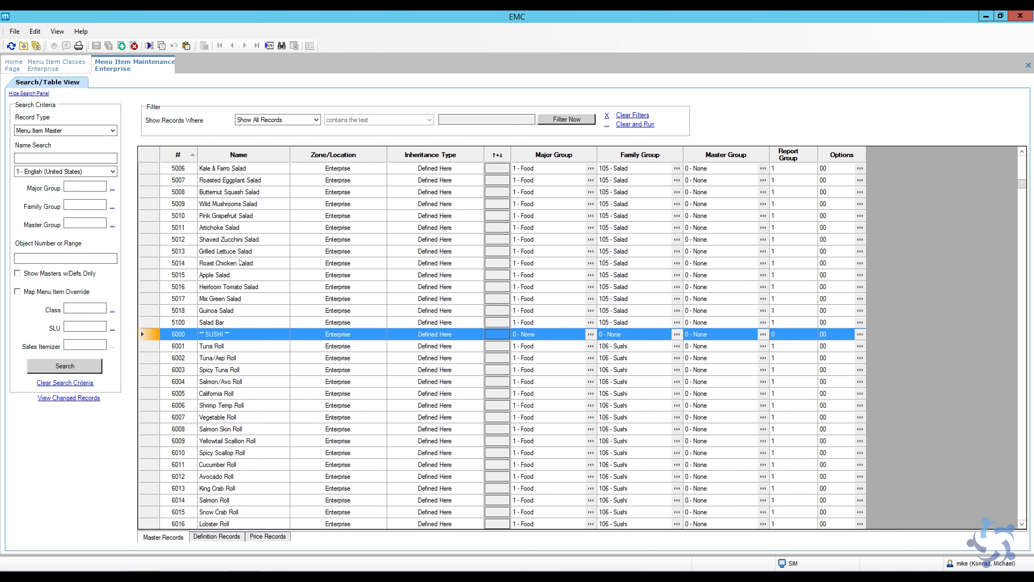
scroll(263, 289, "down", 6)
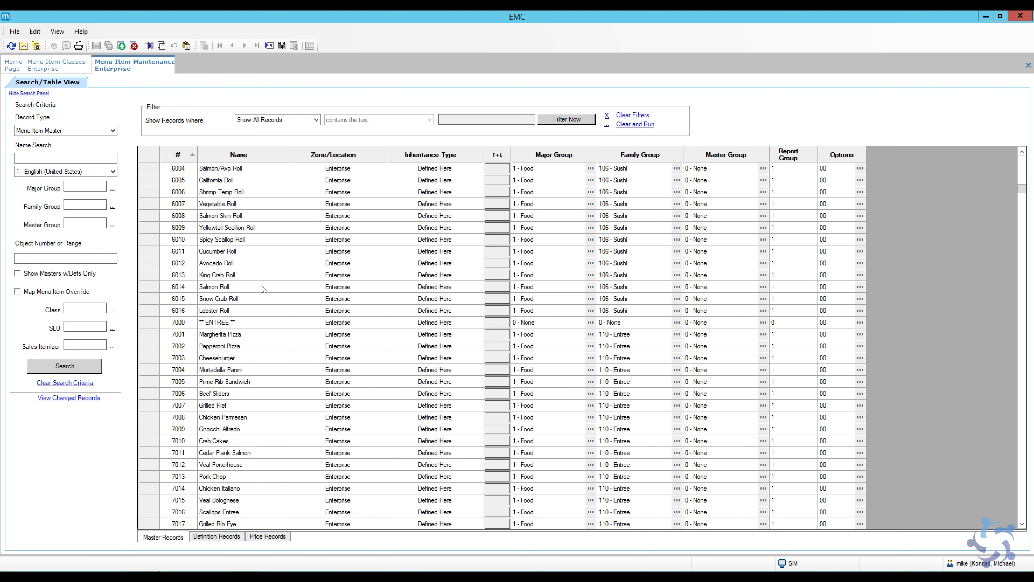
left_click(166, 326)
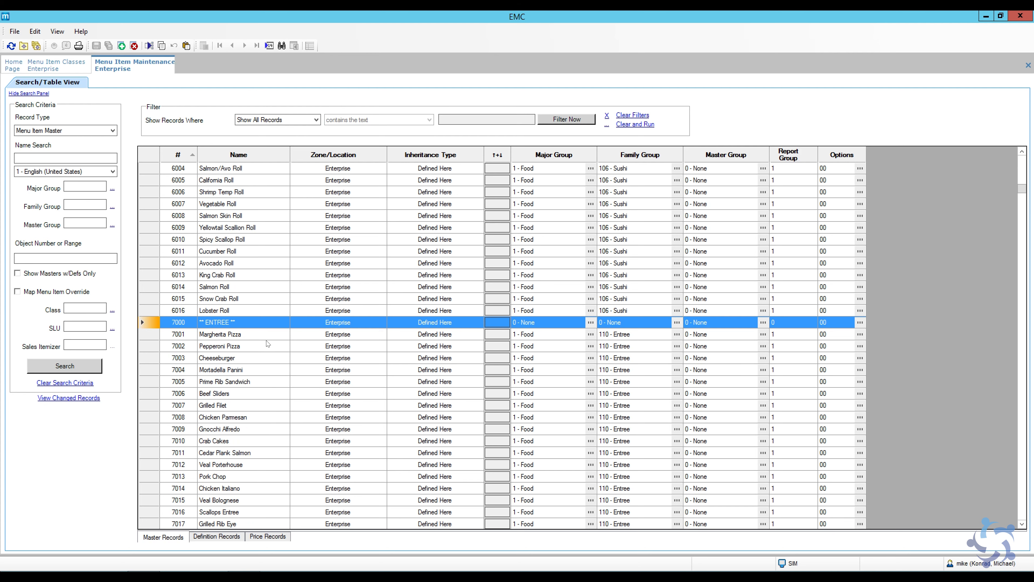
- Start a new menu item master record using 7024 - Steak Frites as the template and name it BYO Pasta
scroll(265, 346, "down", 3)
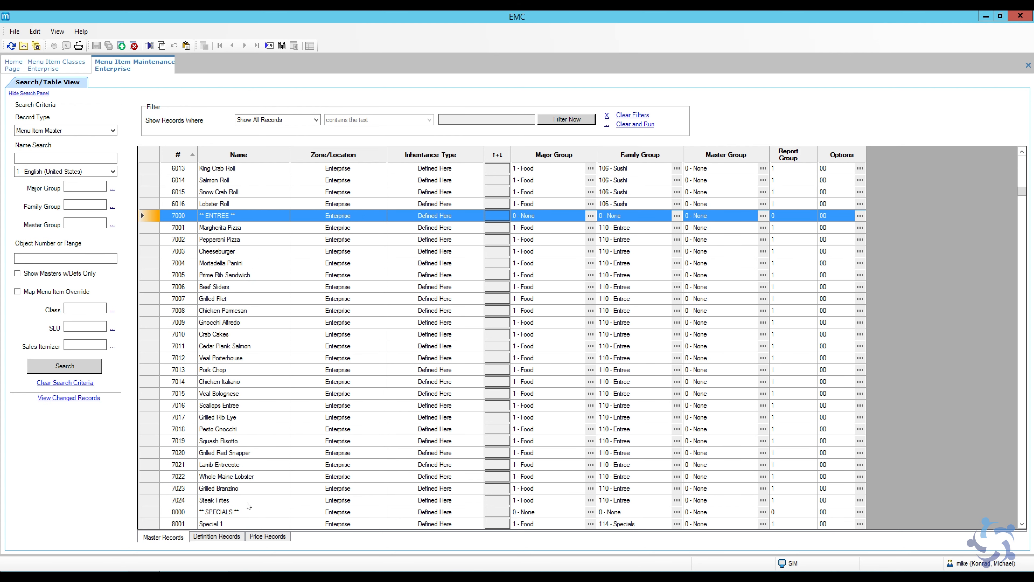
scroll(241, 244, "down", 1)
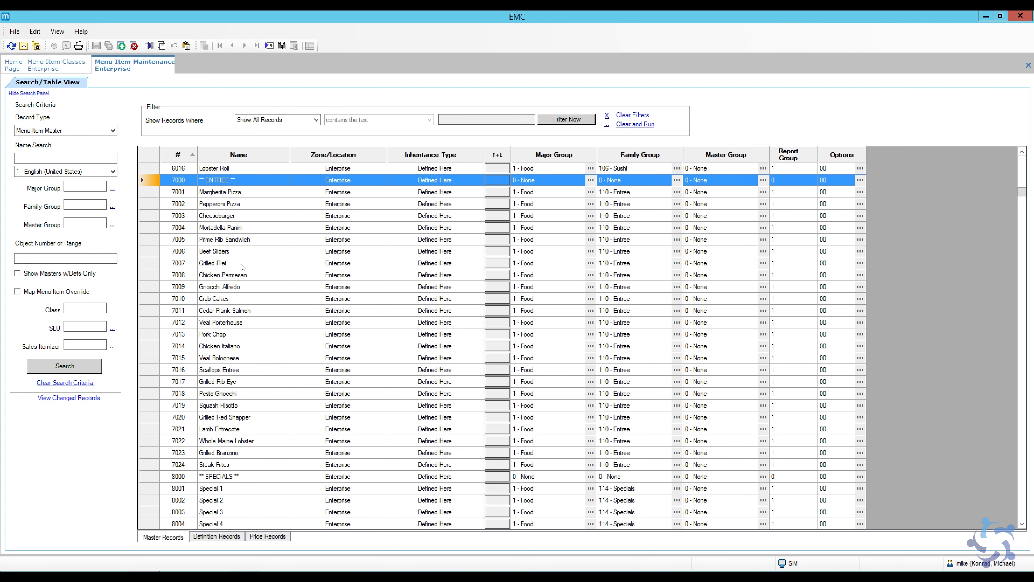
left_click(149, 465)
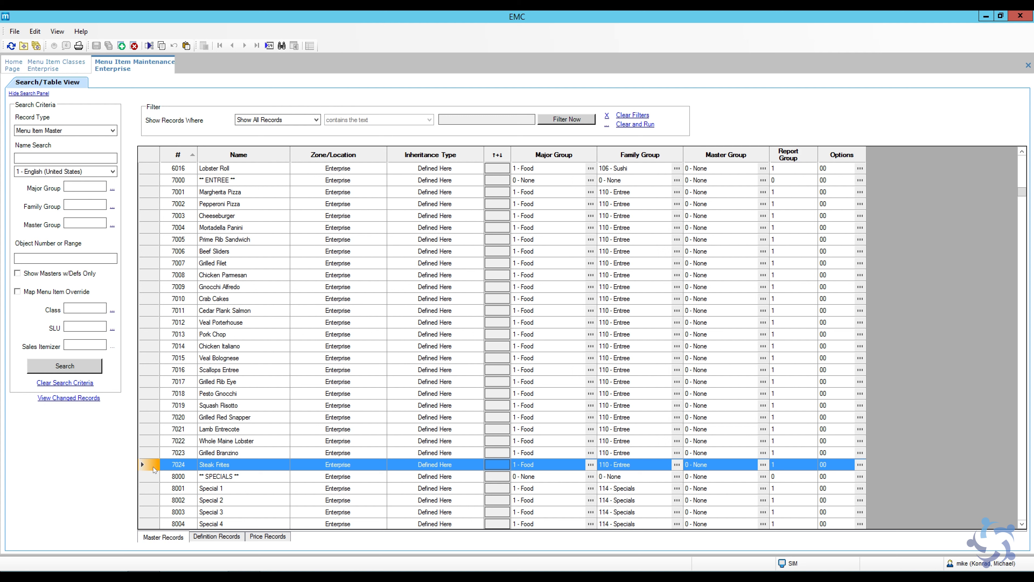
scroll(157, 469, "down", 1)
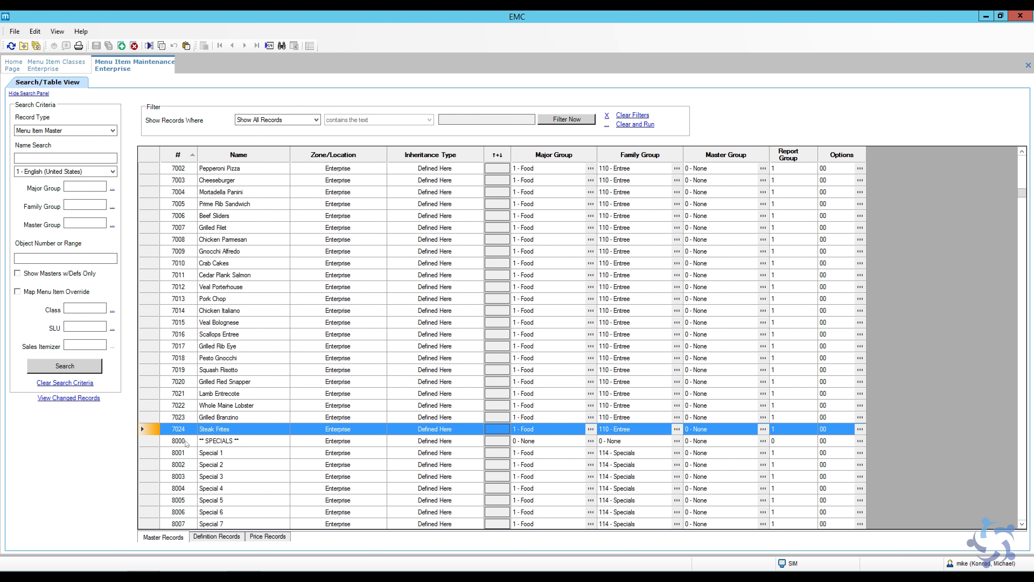
scroll(241, 327, "up", 1)
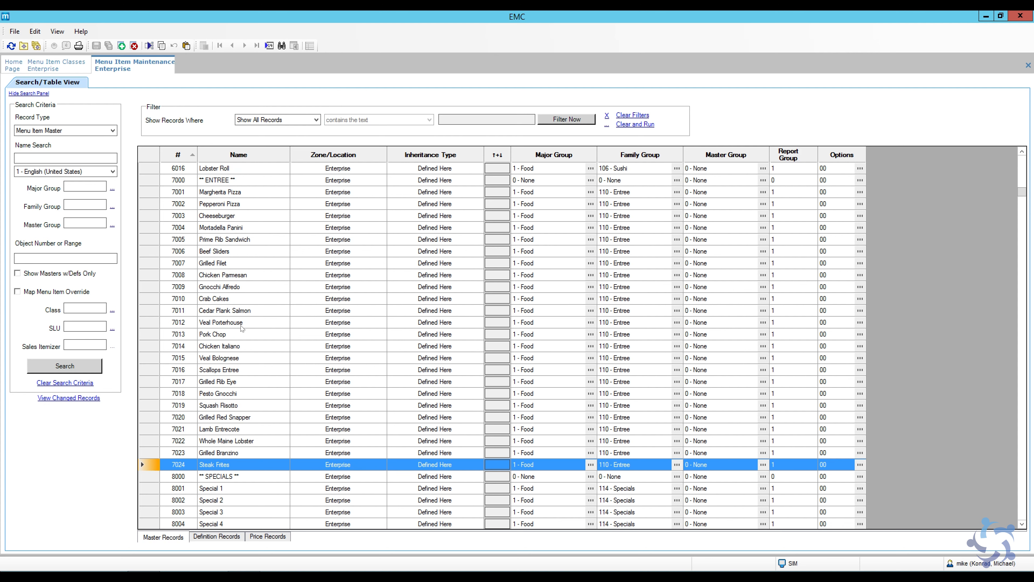
scroll(241, 328, "down", 1)
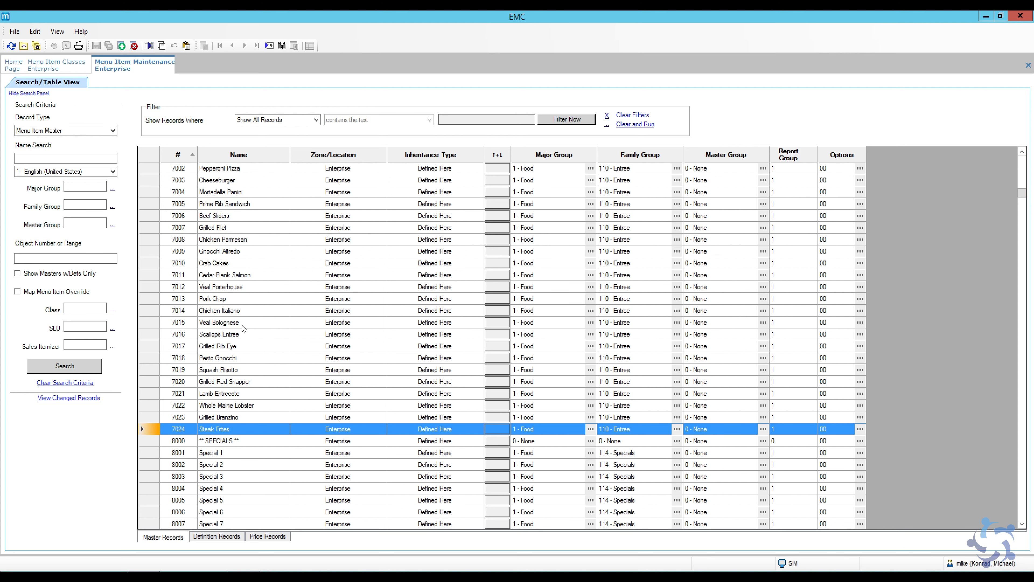
left_click(122, 45)
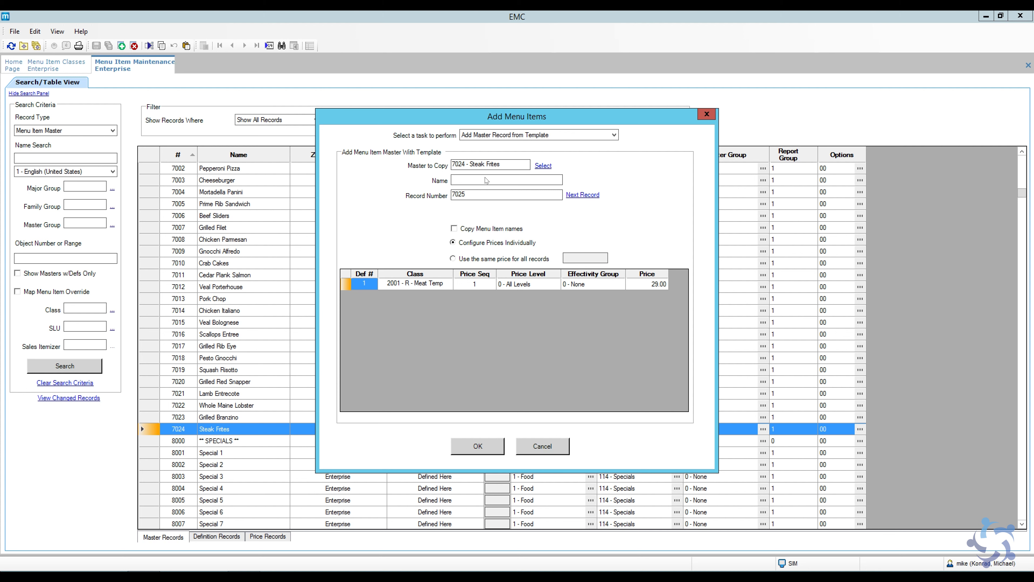
left_click(524, 135)
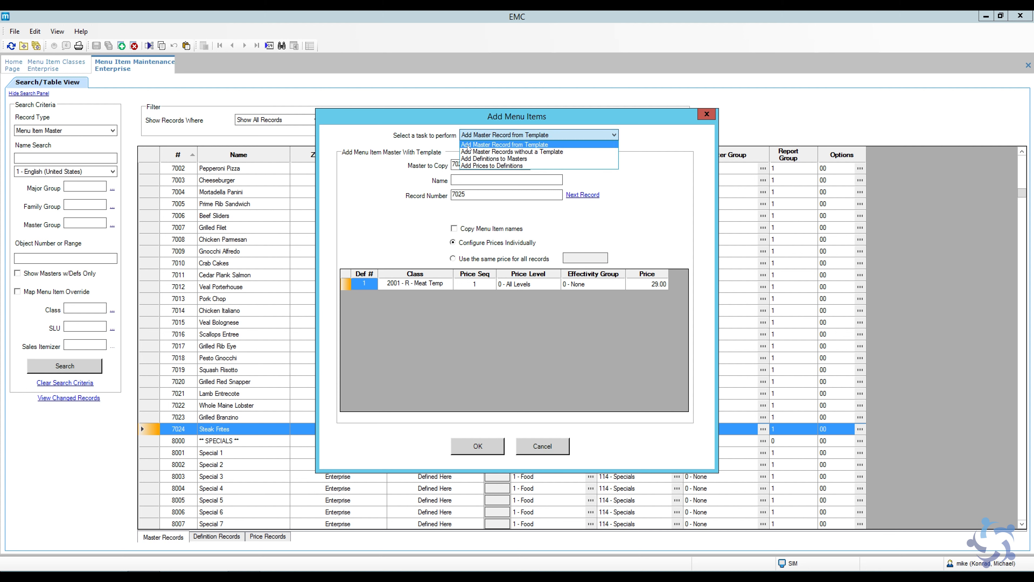
left_click(524, 145)
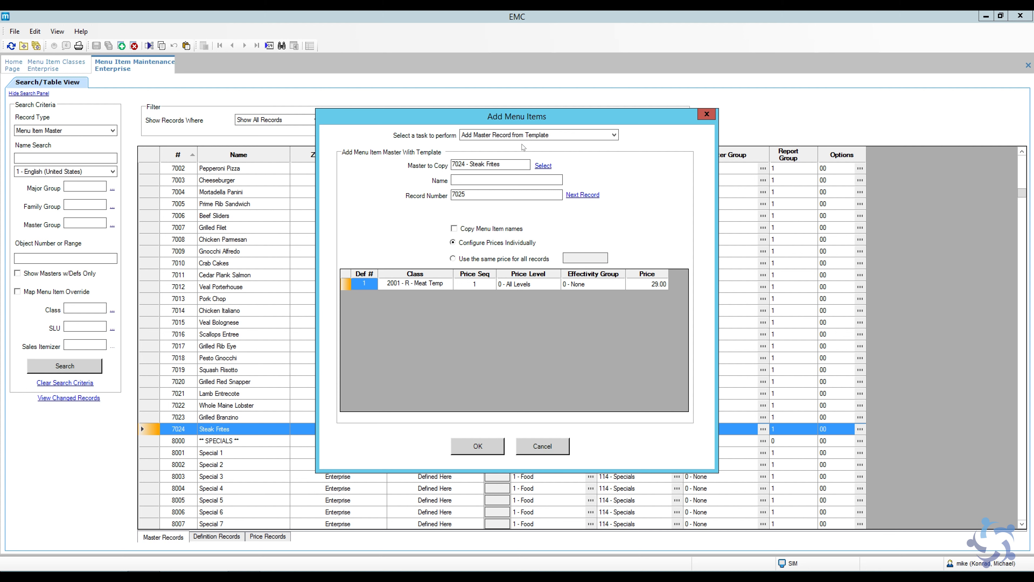
left_click(468, 181)
type("BYO Pasta")
- Set the new item's price to 20.00 according to the BYO Pasta notes and add the record without adding another item
left_click(658, 285)
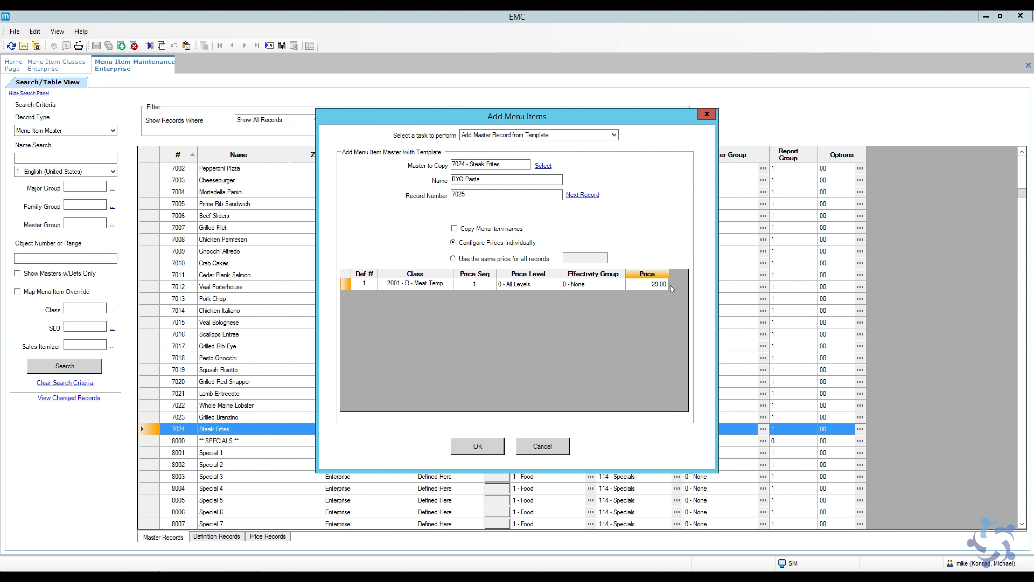
key("alt+Tab")
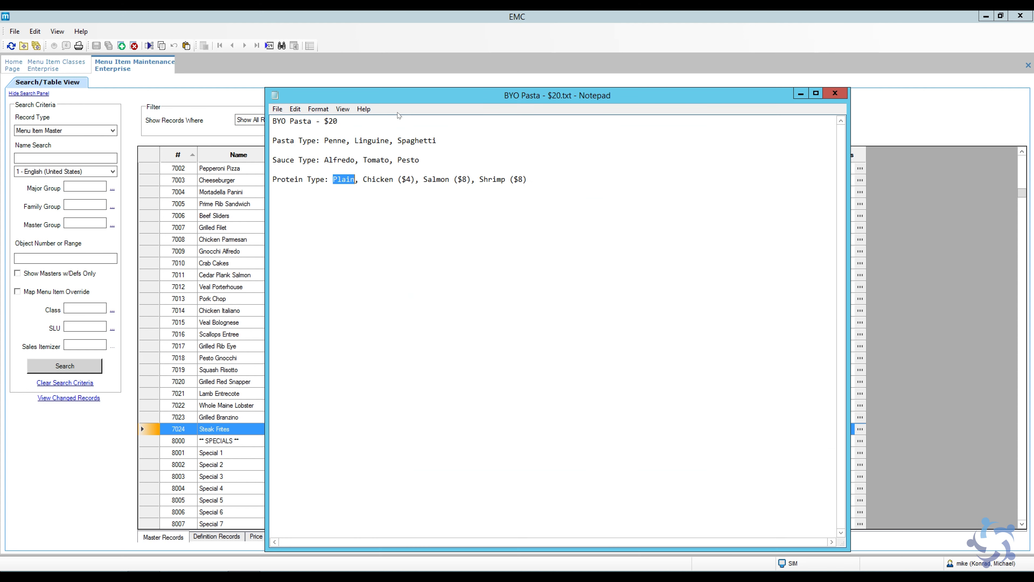
double_click(333, 122)
left_click(800, 95)
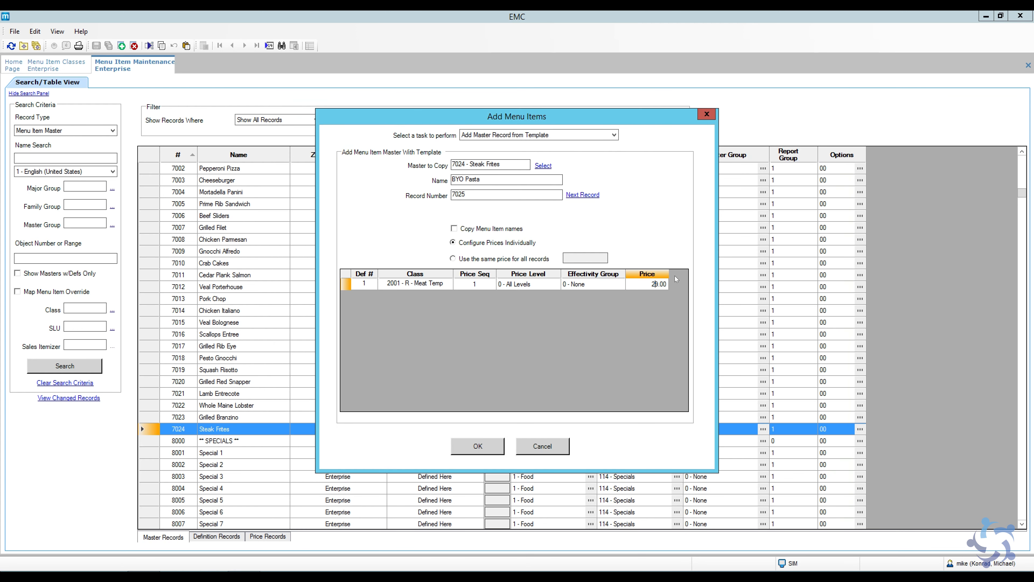
key("Delete")
left_click(486, 444)
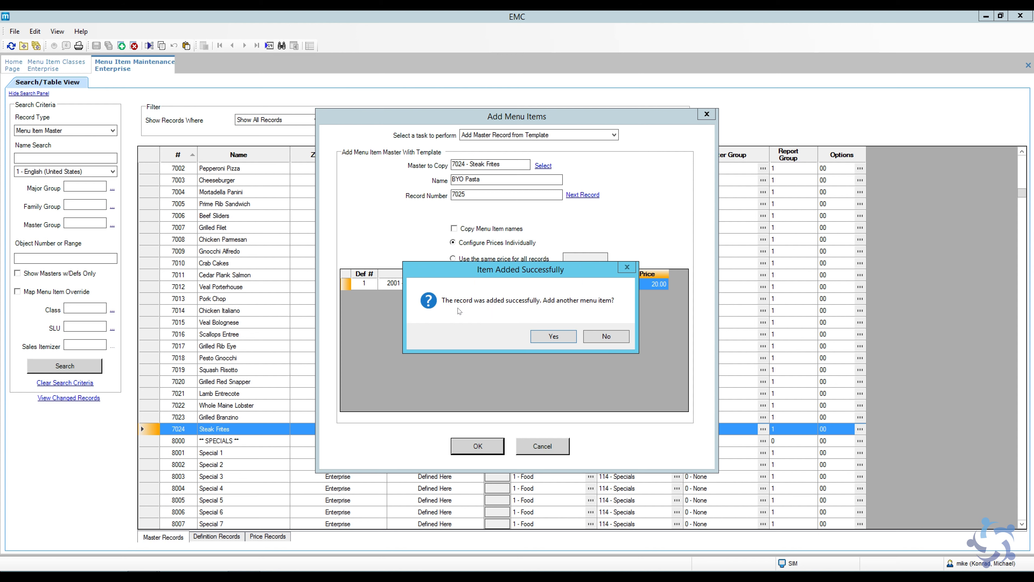
left_click(611, 337)
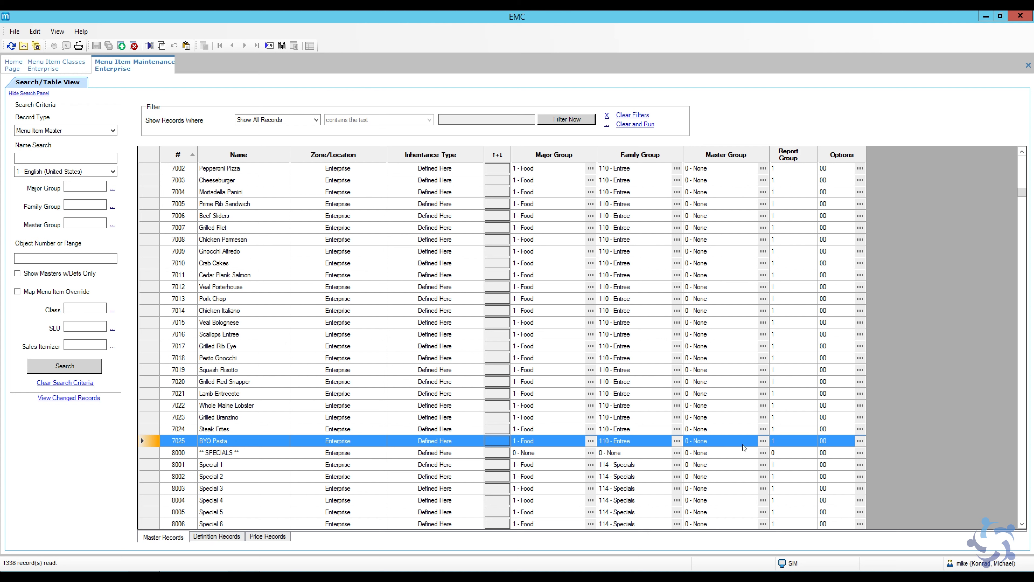
- Change the menu item class of the BYO Pasta definition record to 2502 - BYO Pasta
left_click(212, 538)
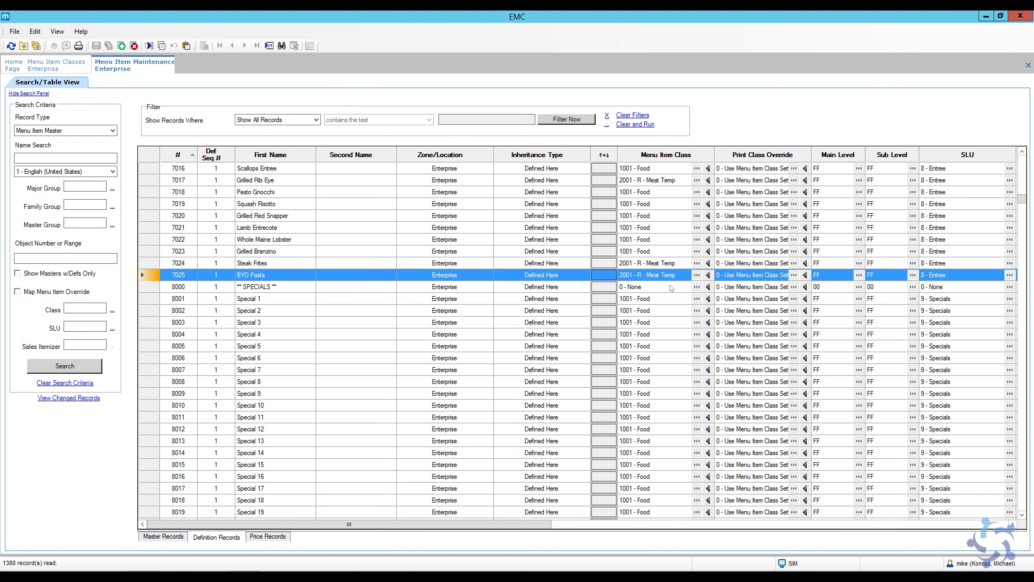
left_click(697, 276)
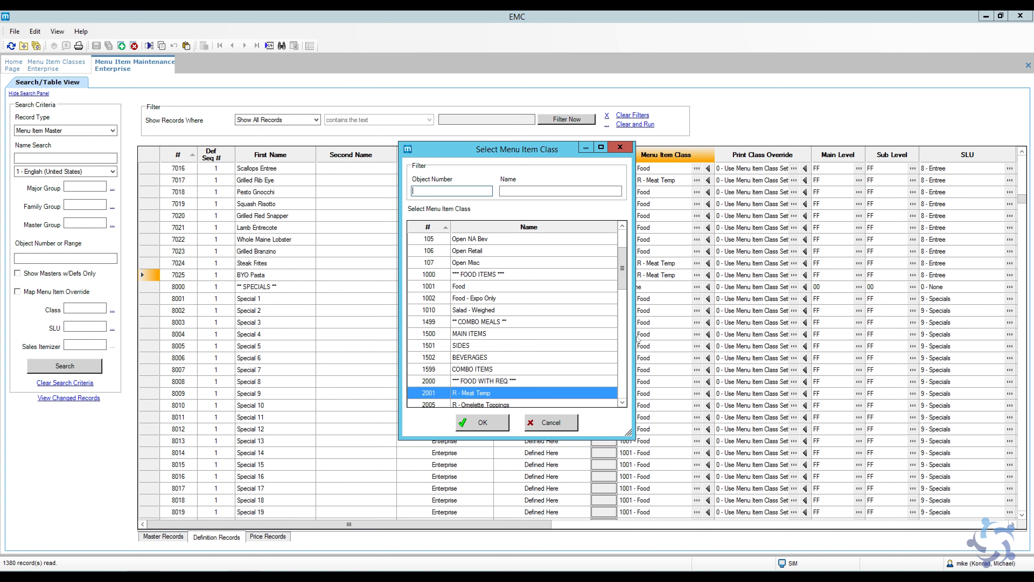
scroll(506, 364, "down", 4)
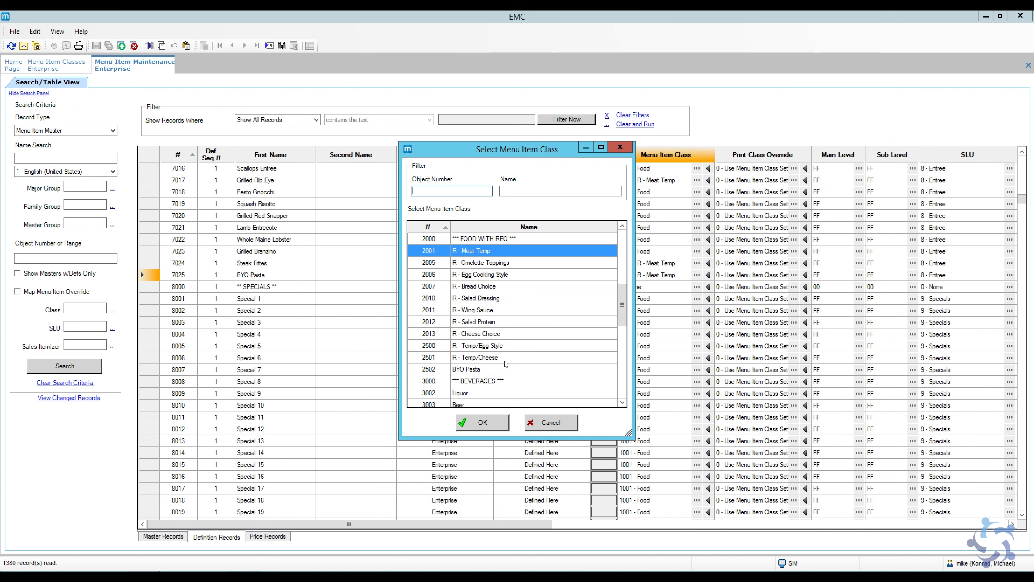
left_click(472, 370)
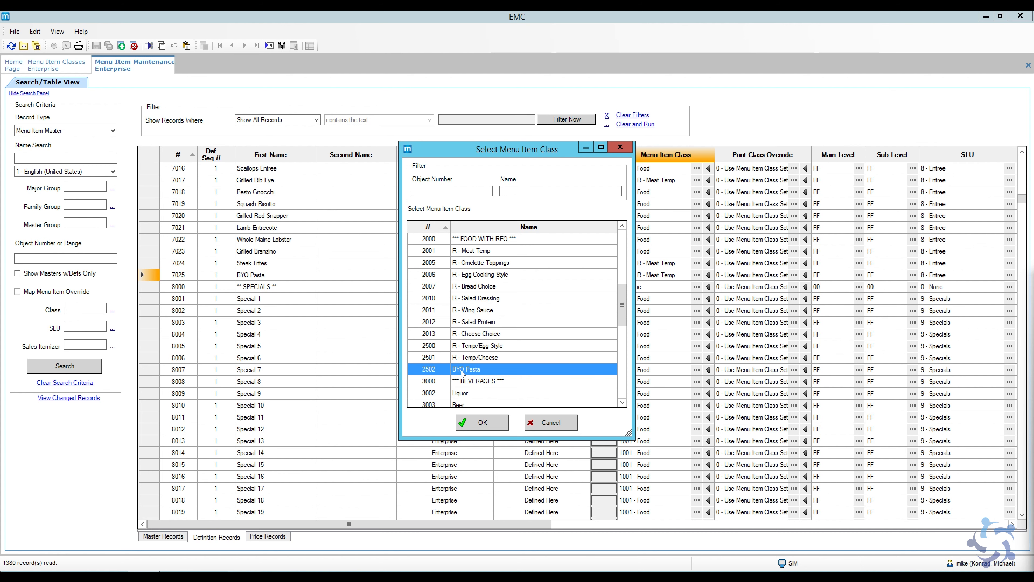
left_click(492, 427)
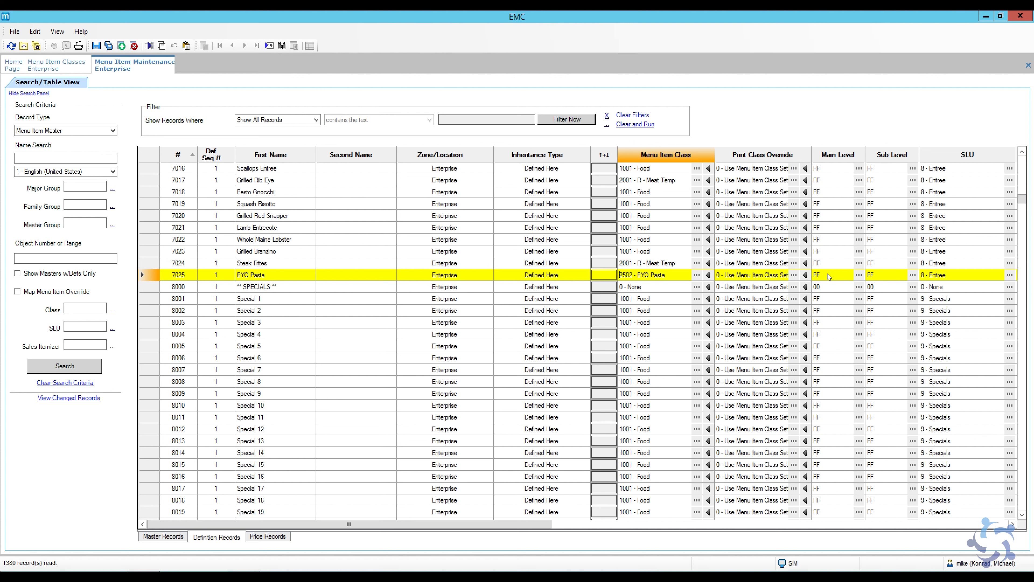
- Review the main menu levels of the BYO Pasta definition without changing them and save the record
left_click(860, 276)
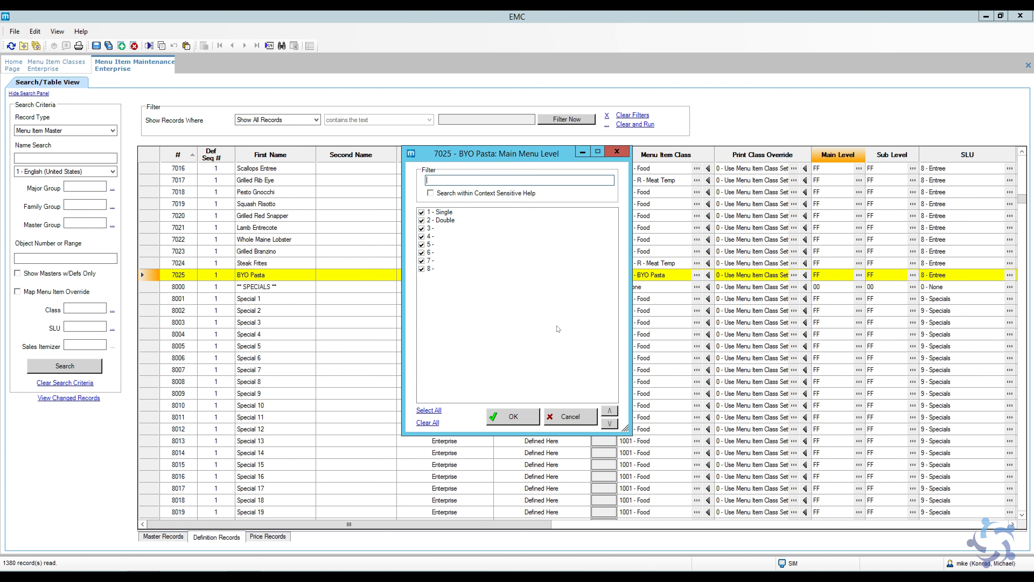
left_click(571, 418)
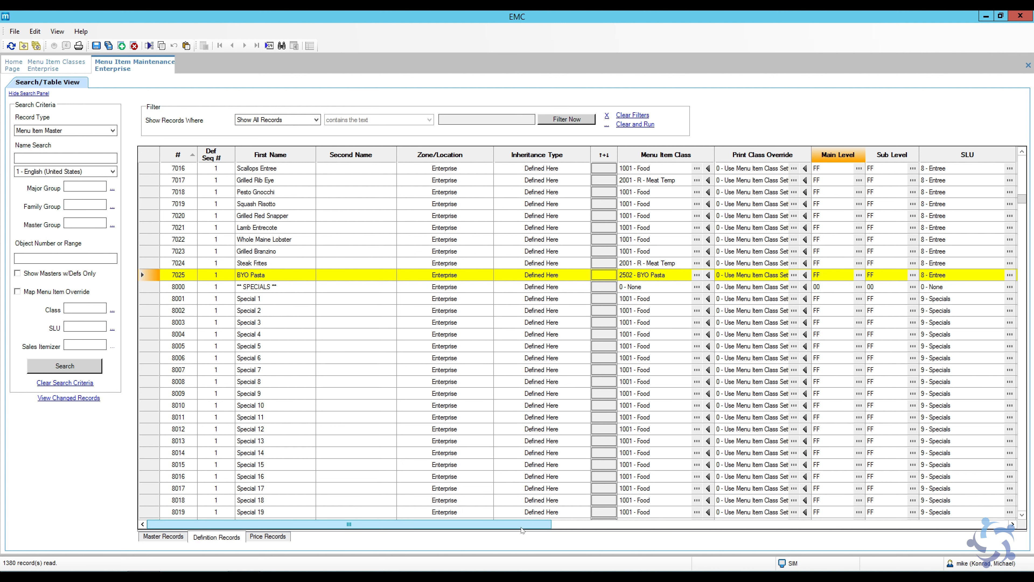
left_click_drag(529, 524, 434, 520)
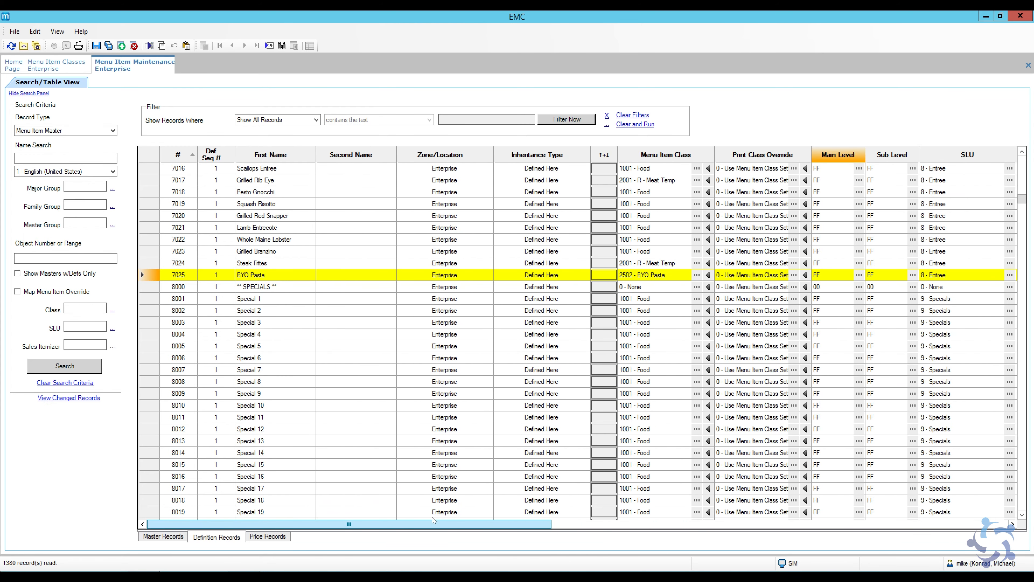
left_click(97, 46)
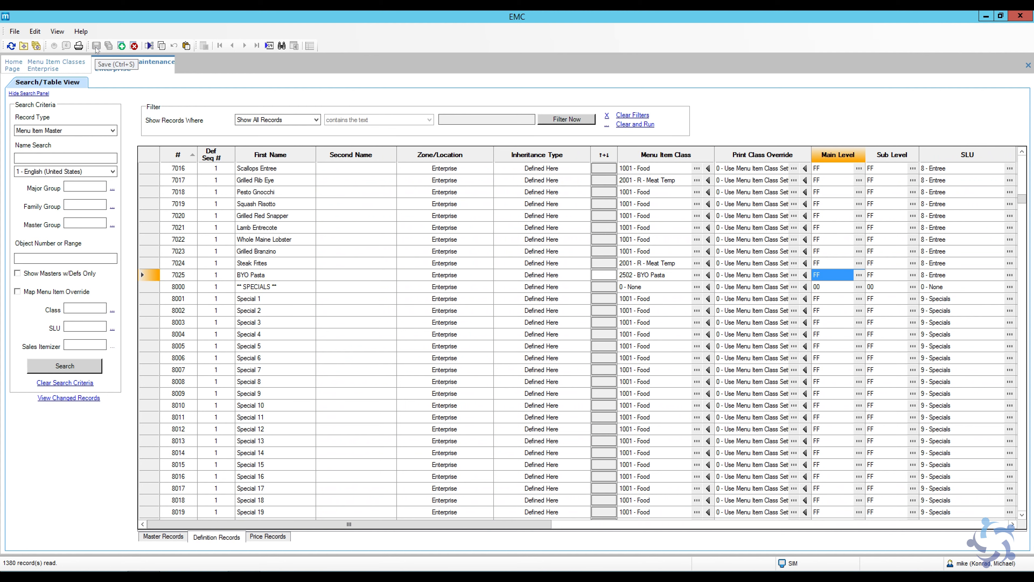
- Check the price record of BYO Pasta and return to its master record
left_click(276, 538)
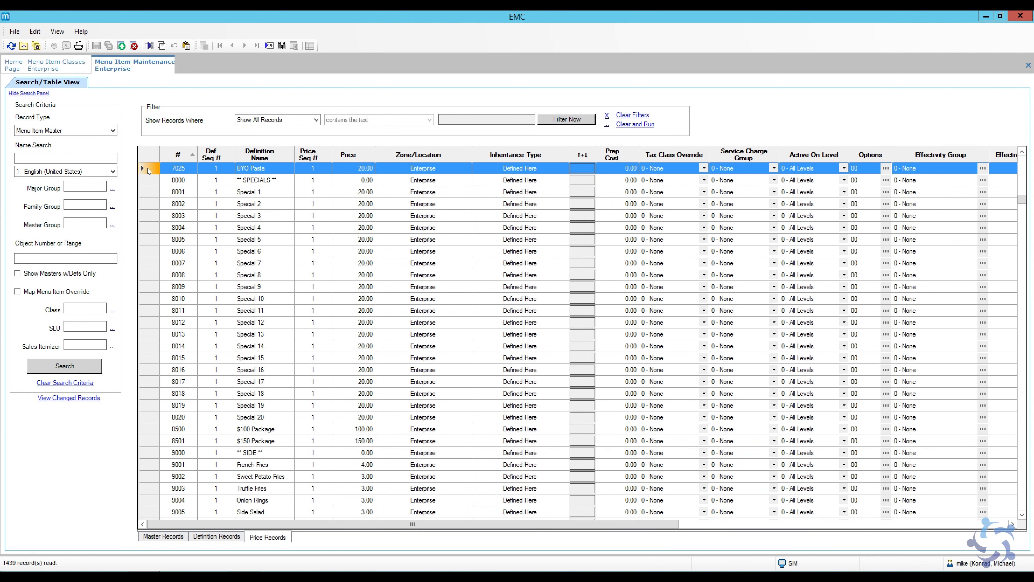
scroll(193, 203, "up", 3)
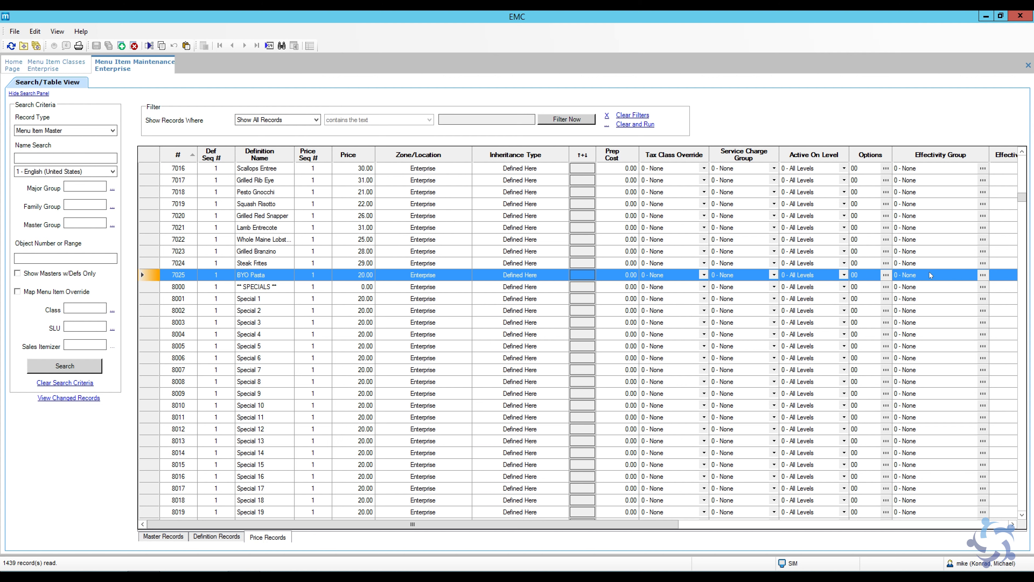
left_click(168, 537)
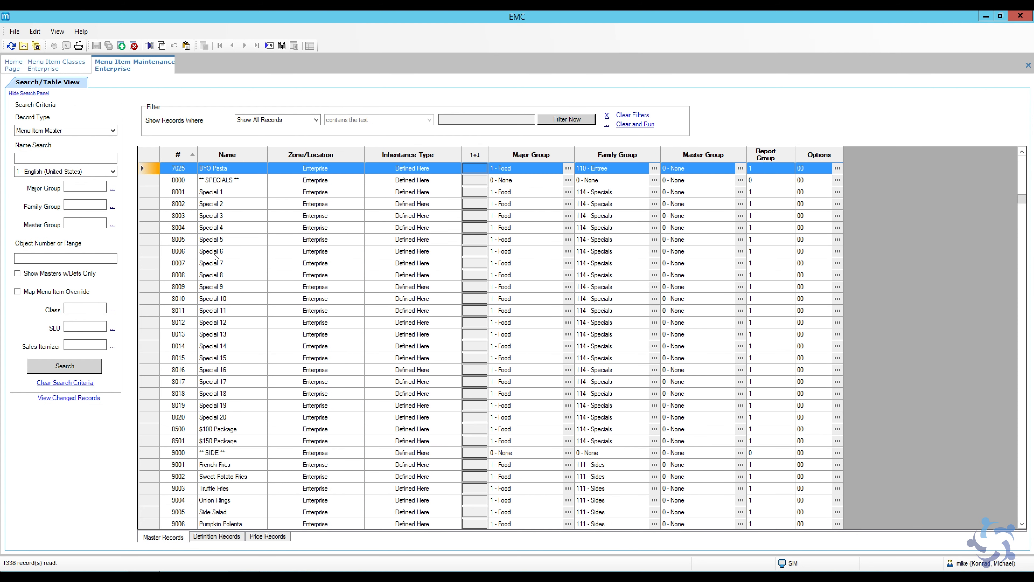
scroll(249, 273, "up", 3)
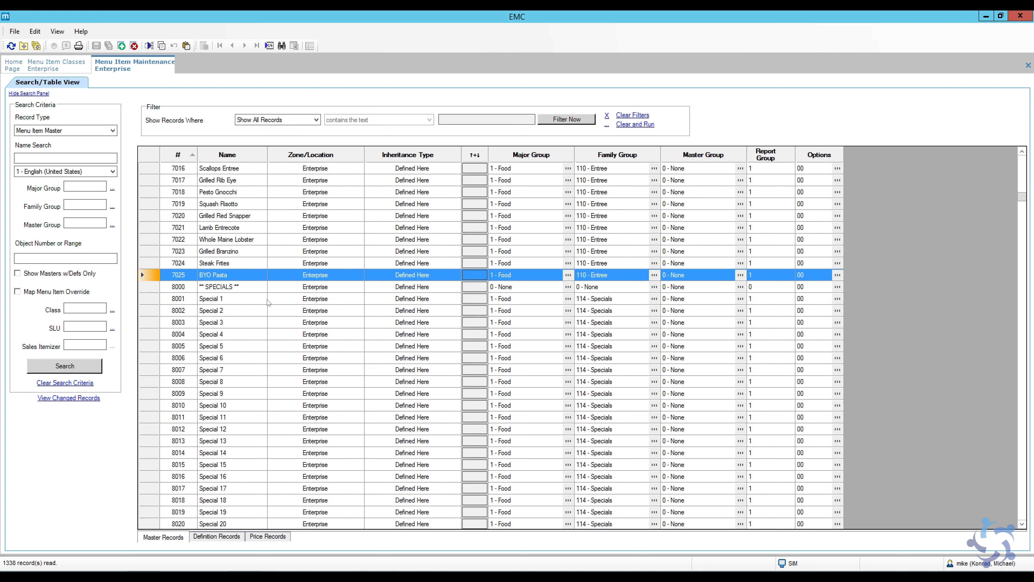
- Find the next master record whose name contains "group" to locate the condiment group records
scroll(277, 319, "down", 8)
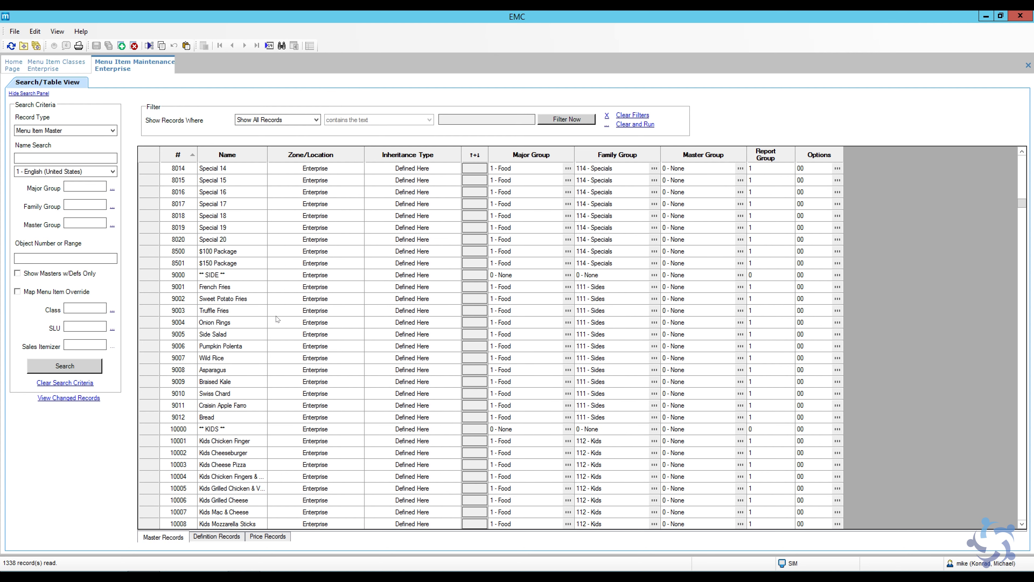
left_click(282, 45)
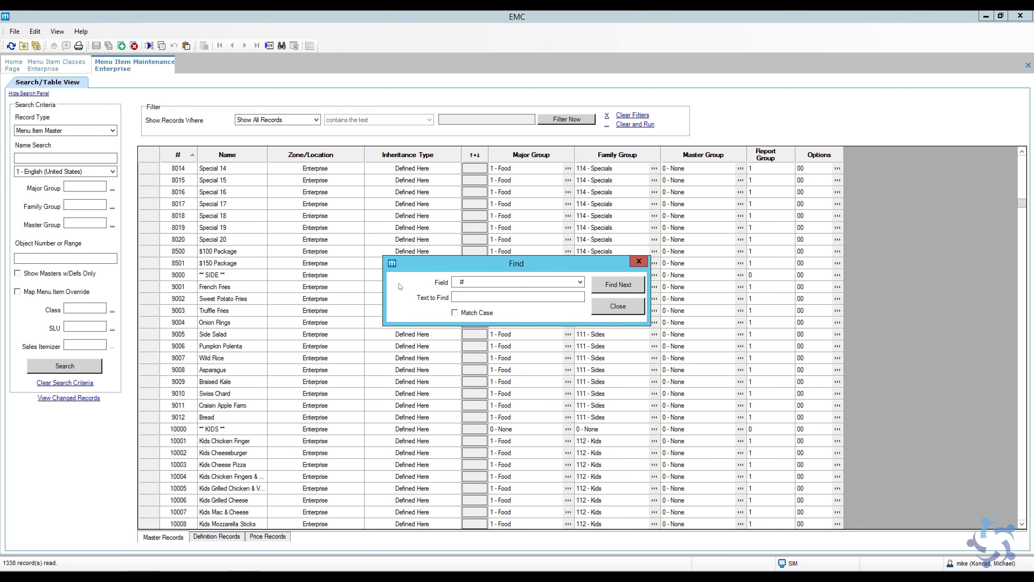
left_click(480, 282)
left_click(469, 298)
left_click(468, 298)
type("group")
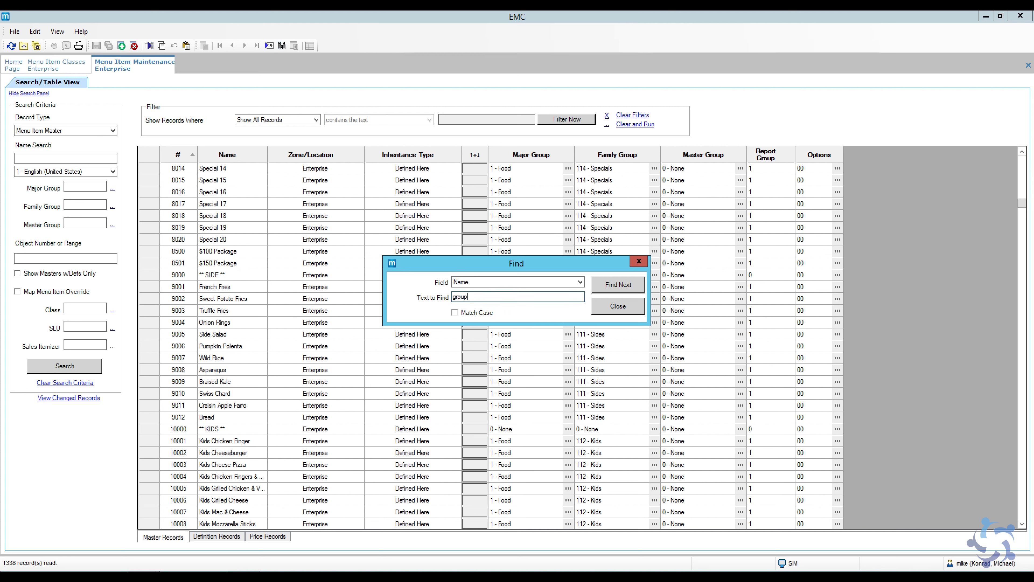
left_click(609, 285)
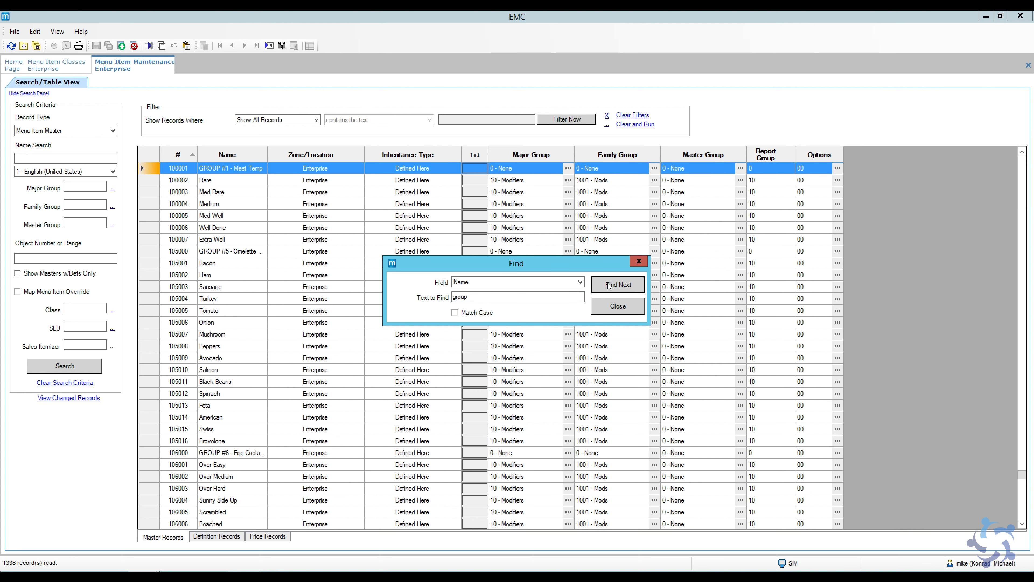
left_click(639, 262)
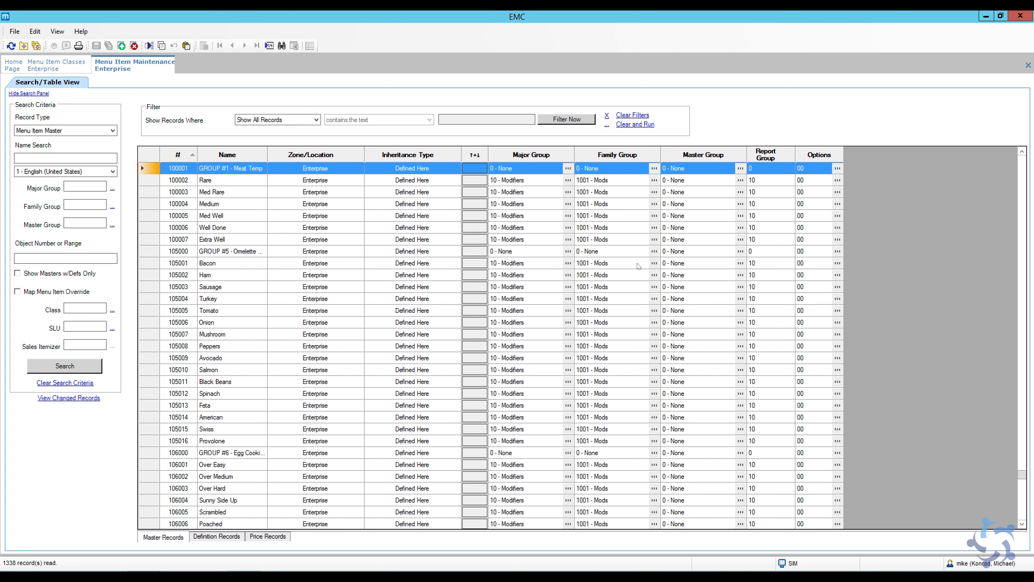
- Widen the Name column and select the 100000 ** REQUIRED MODS ** record above the first condiment group
left_click_drag(268, 153, 302, 153)
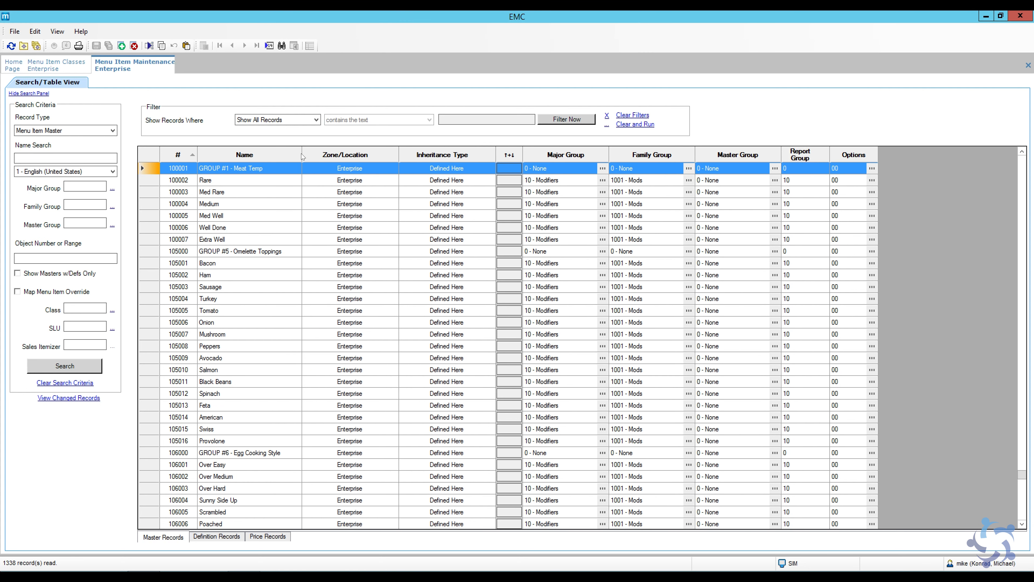
scroll(253, 228, "up", 2)
left_click(205, 228)
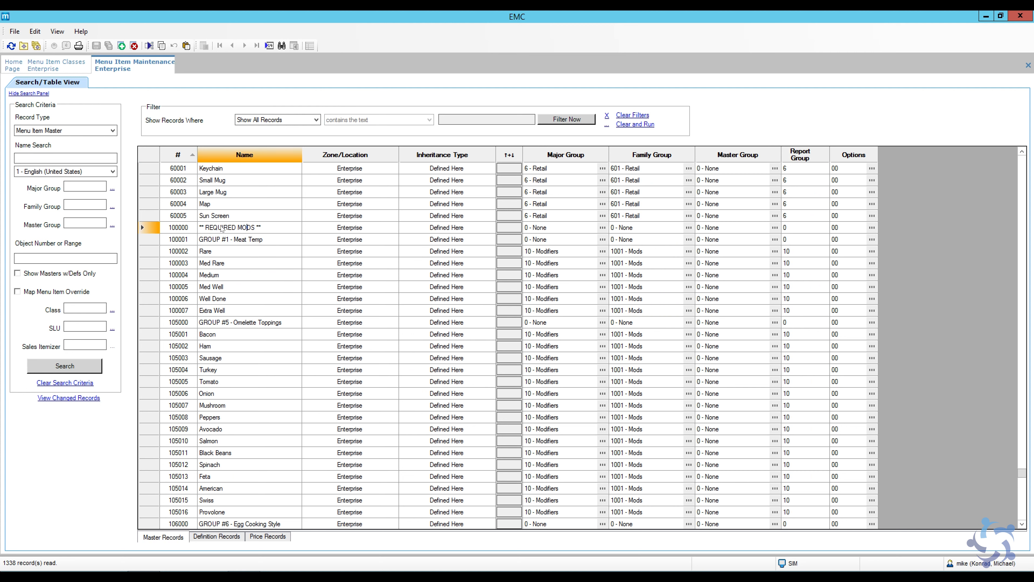
left_click(174, 231)
scroll(180, 232, "up", 3)
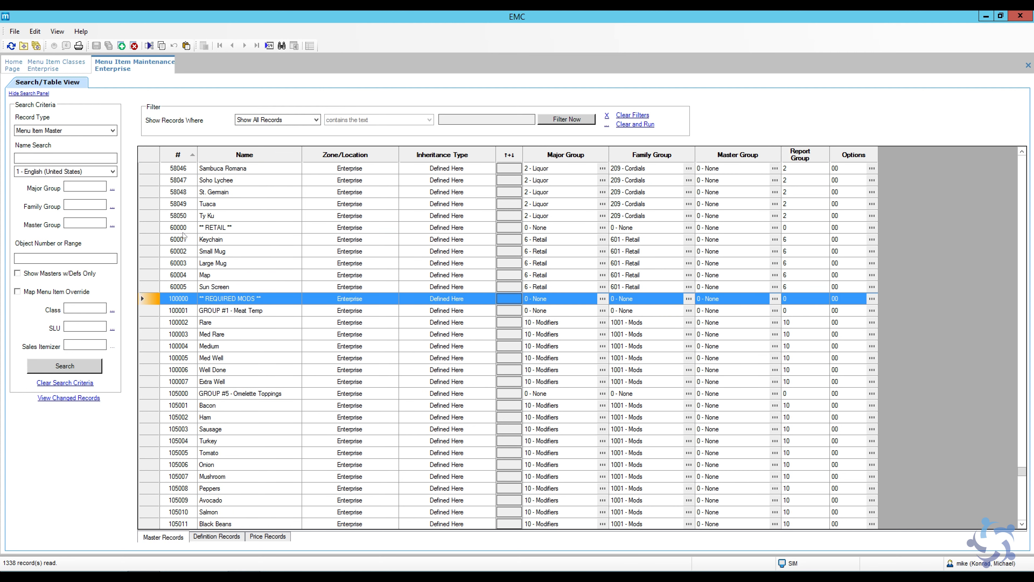
- Compare the numbering of the GROUP #1 and GROUP #5 master records with the condiment groups listed in the M - Protein Type class
scroll(220, 240, "down", 3)
scroll(267, 275, "down", 1)
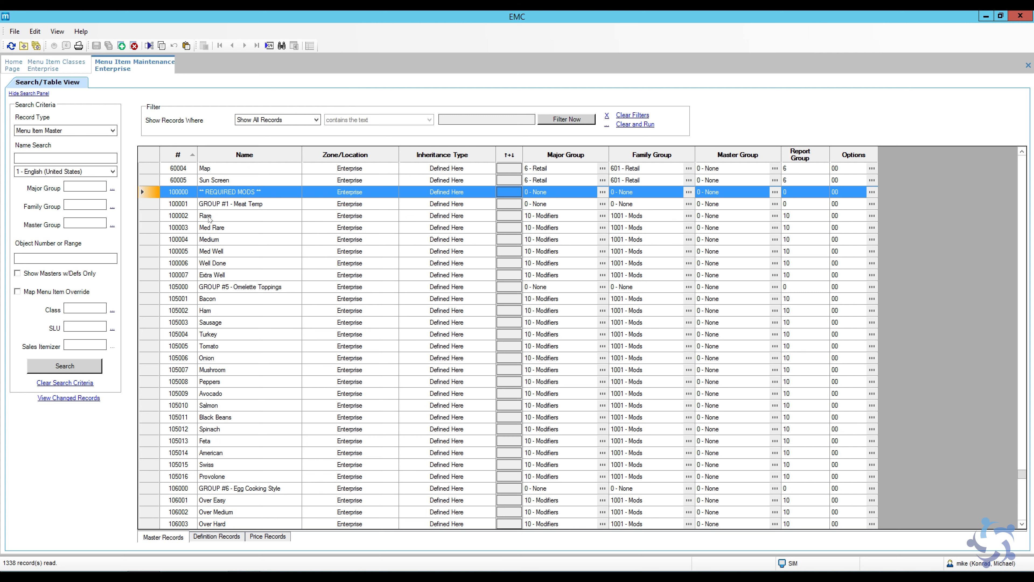
left_click(150, 204)
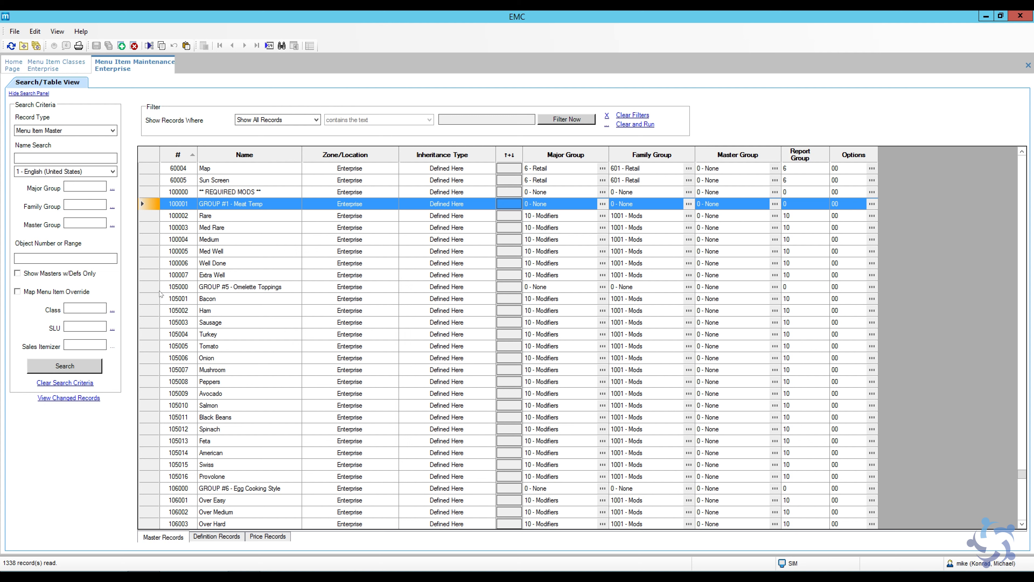
left_click(177, 290)
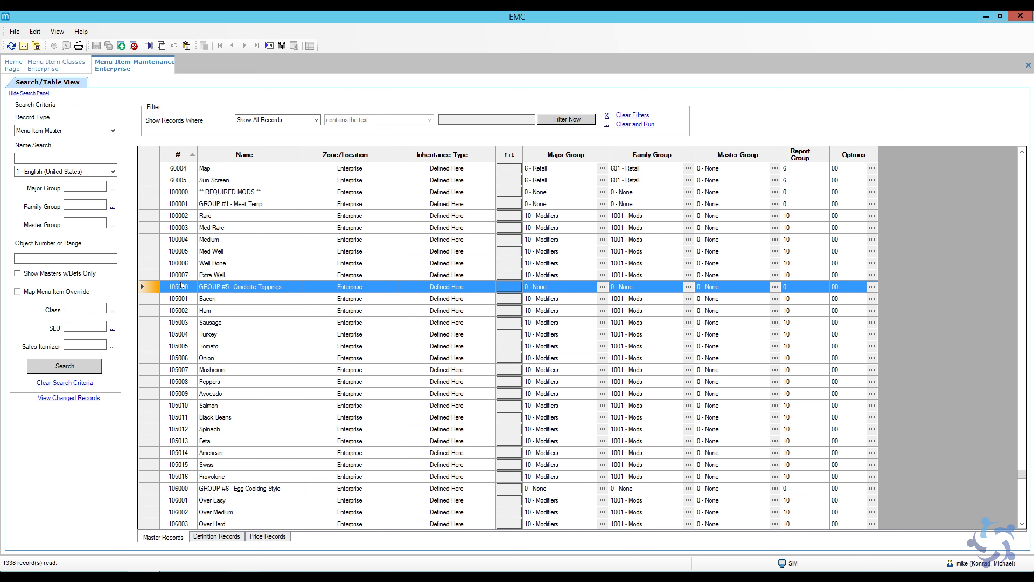
left_click(34, 64)
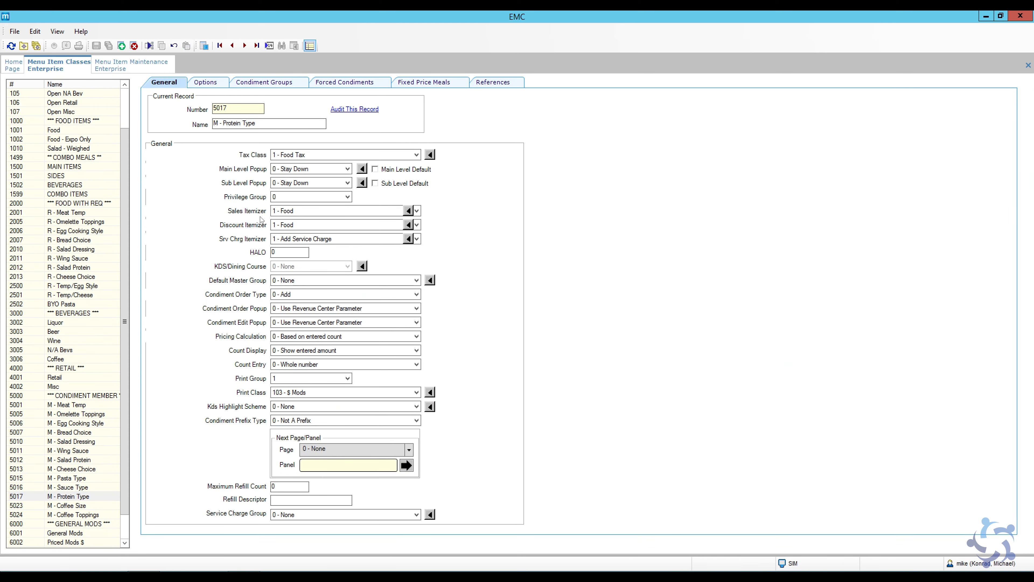
left_click(205, 82)
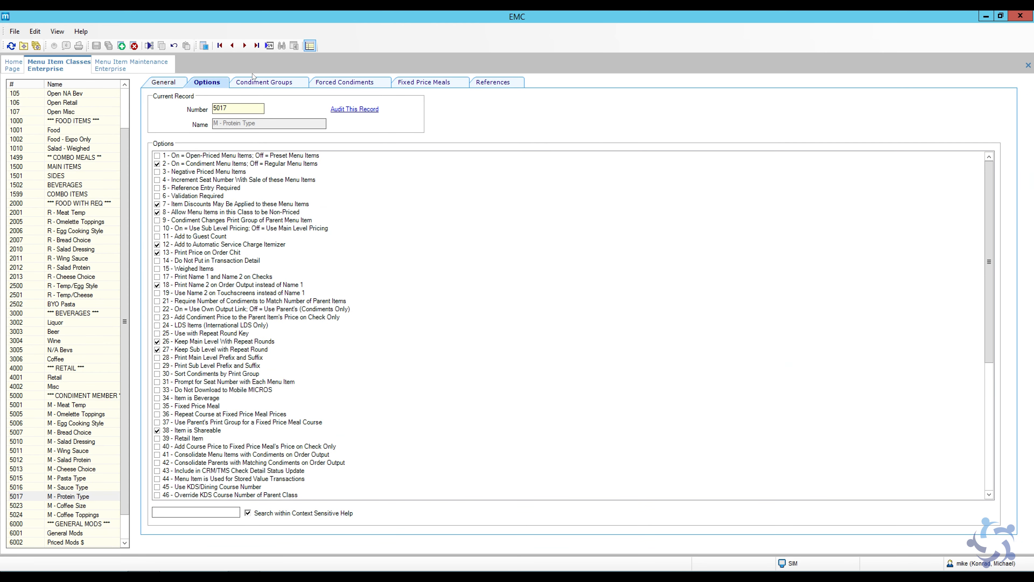
left_click(257, 84)
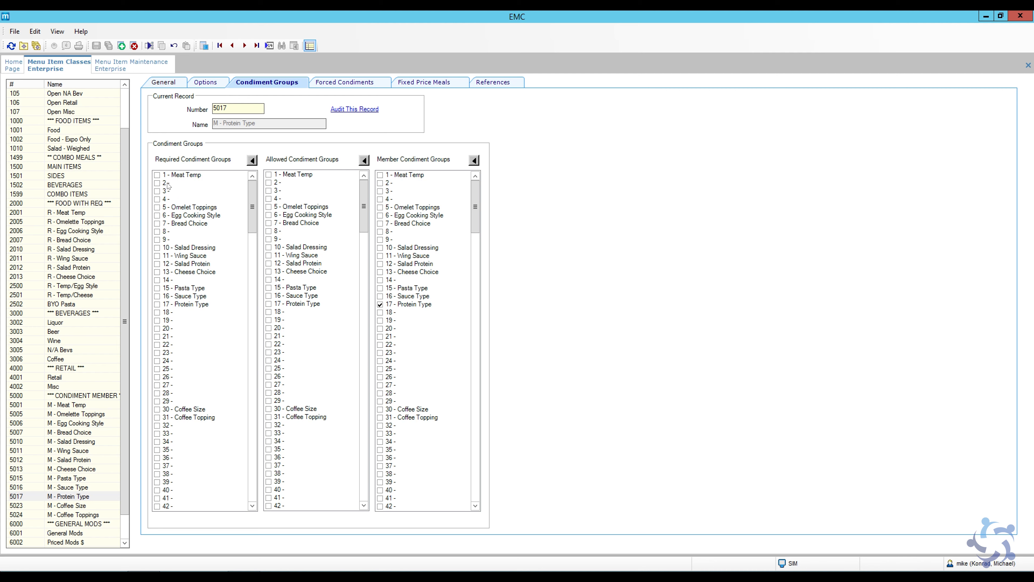
- Review the master group records from GROUP #6 through GROUP #13 - Cheese Choice and compare them with the class condiment group numbers
left_click(130, 67)
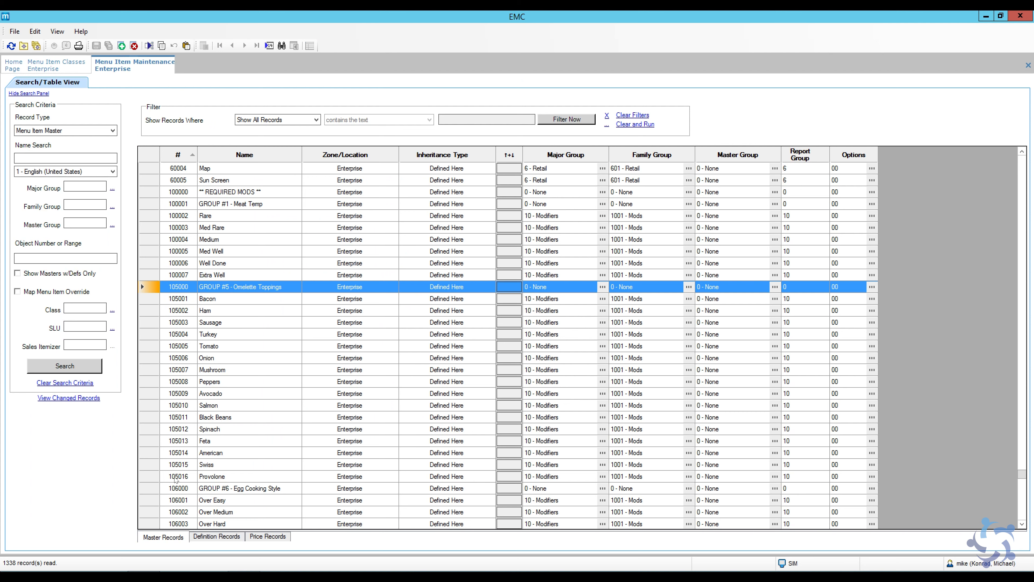
left_click(148, 491)
scroll(259, 401, "down", 8)
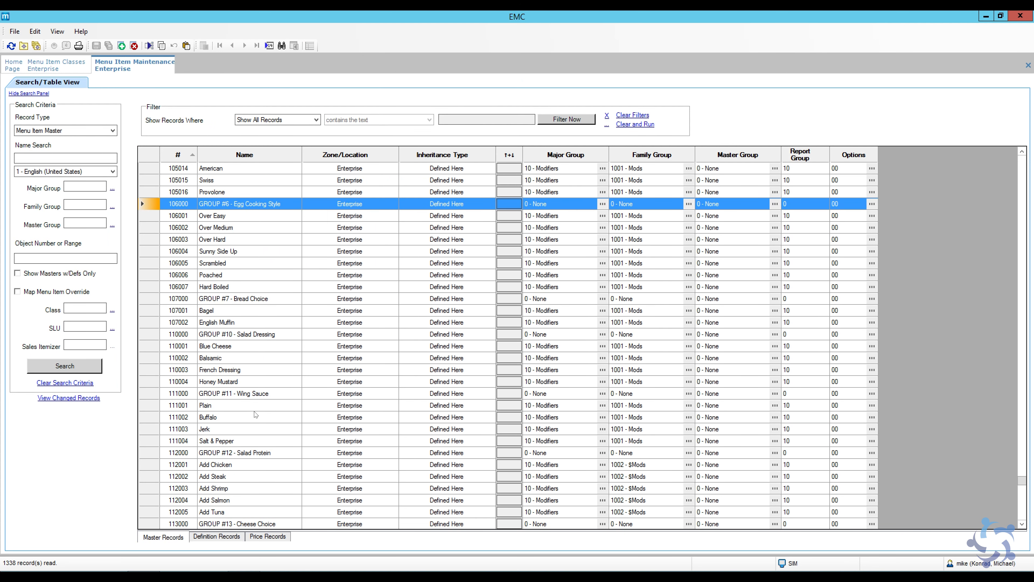
scroll(258, 399, "down", 4)
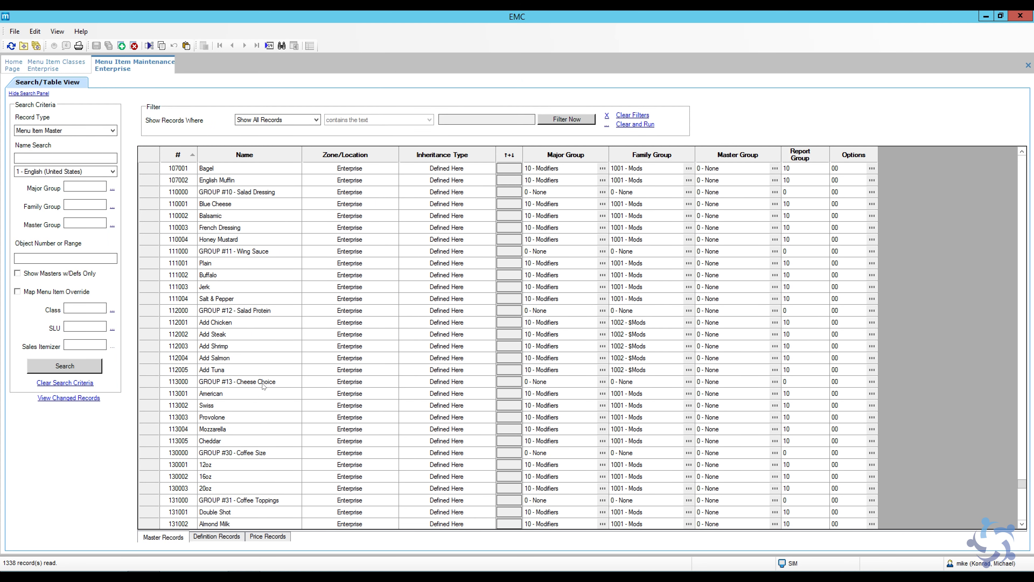
left_click(147, 310)
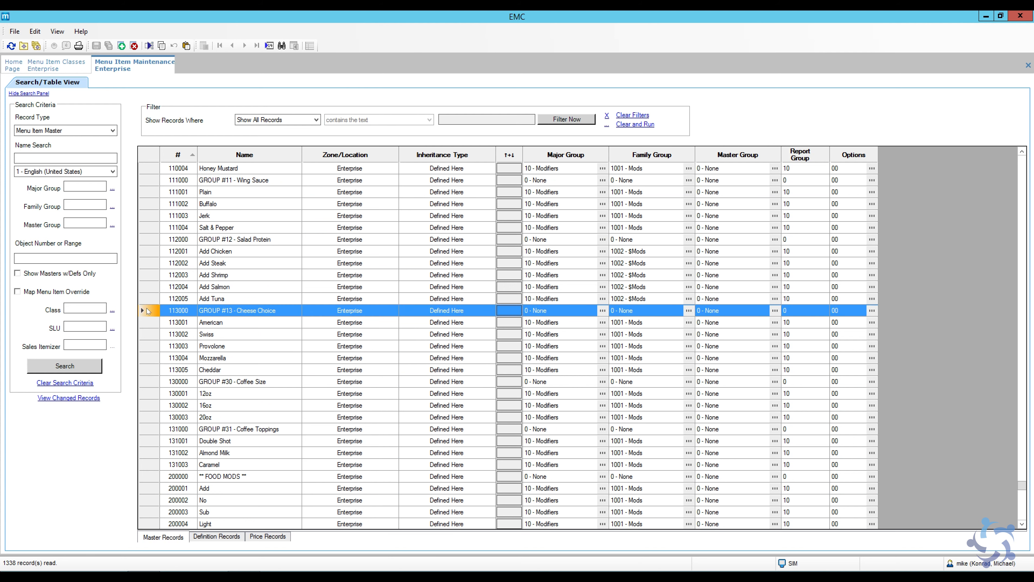
left_click(63, 57)
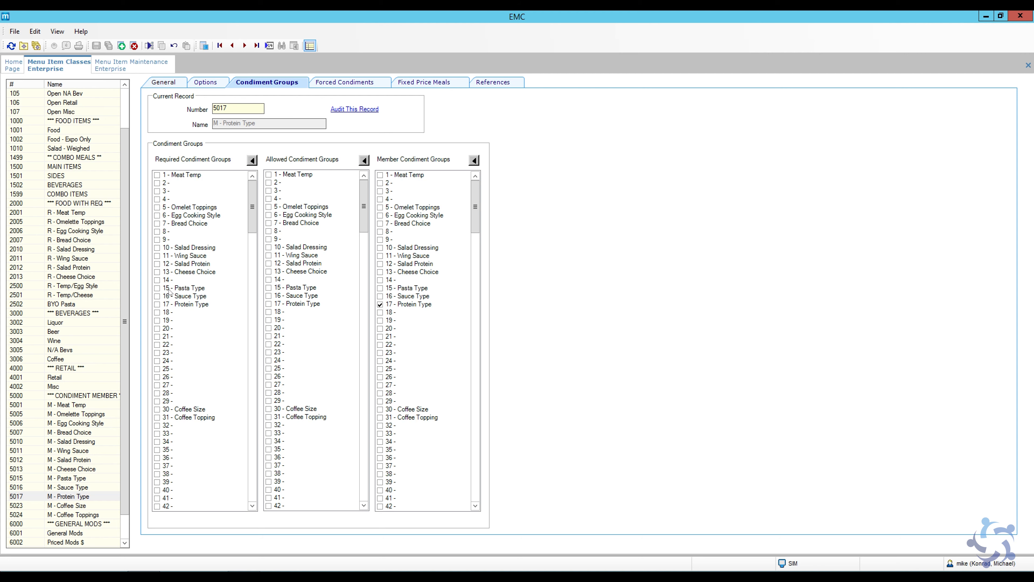
left_click(131, 65)
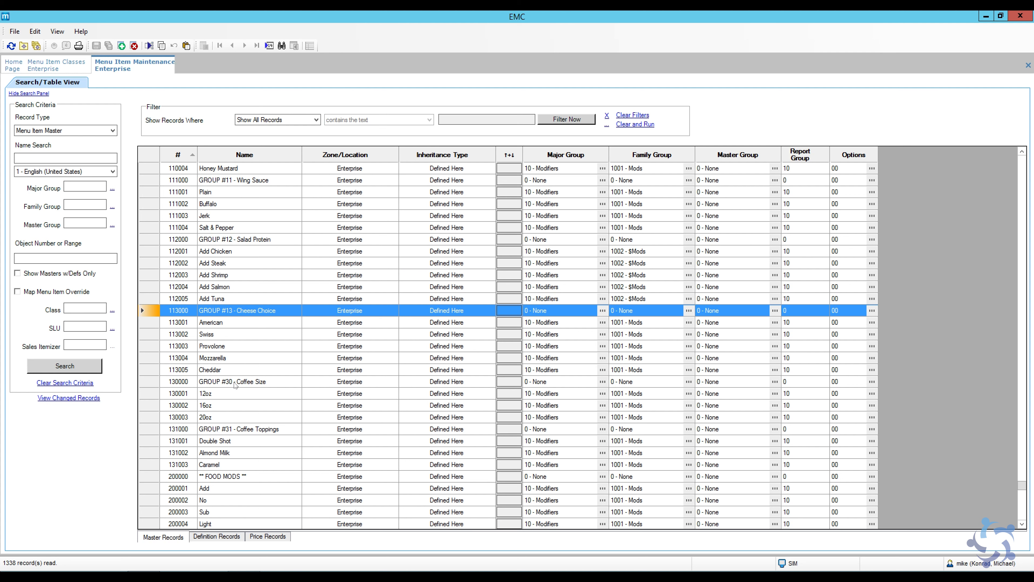
- Add master record 115000 named "GROUP #15 - Pasta Type", using 113000 GROUP #13 - Cheese Choice as the template
left_click(121, 46)
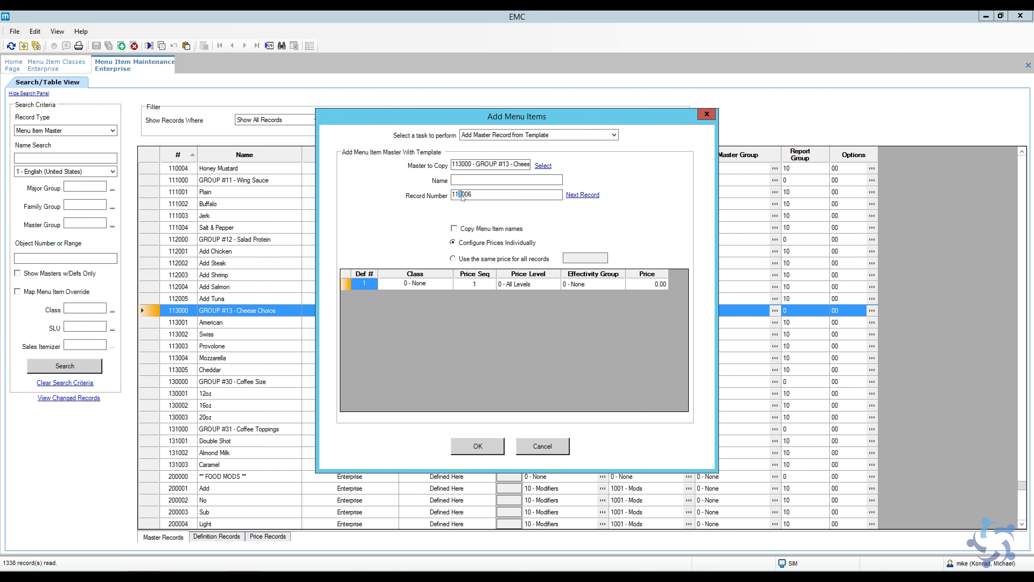
left_click_drag(462, 195, 458, 195)
type("5")
left_click(473, 196)
key("BackSpace")
type("000")
left_click(471, 184)
type("GROUP #15 - Pasta Type")
left_click(484, 439)
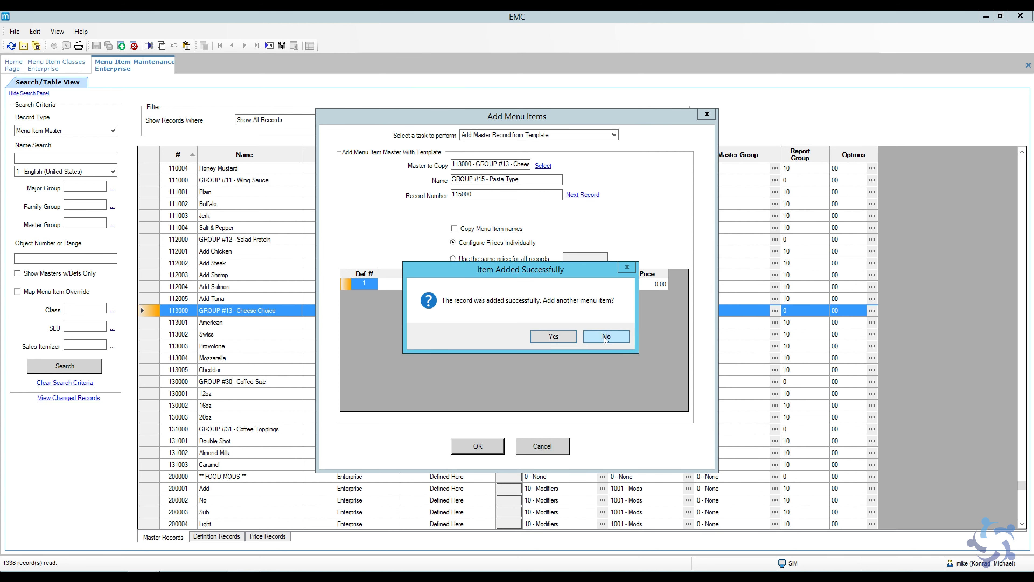
left_click(603, 337)
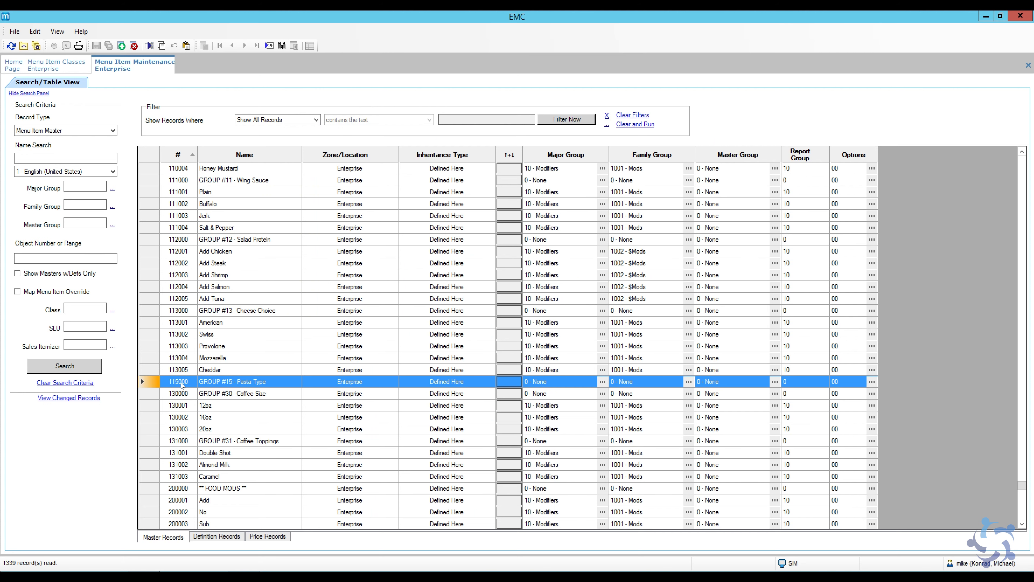
- Add master record 116000 named "GROUP #16 - Sauce Type", using 115000 GROUP #15 - Pasta Type as the template
left_click(122, 46)
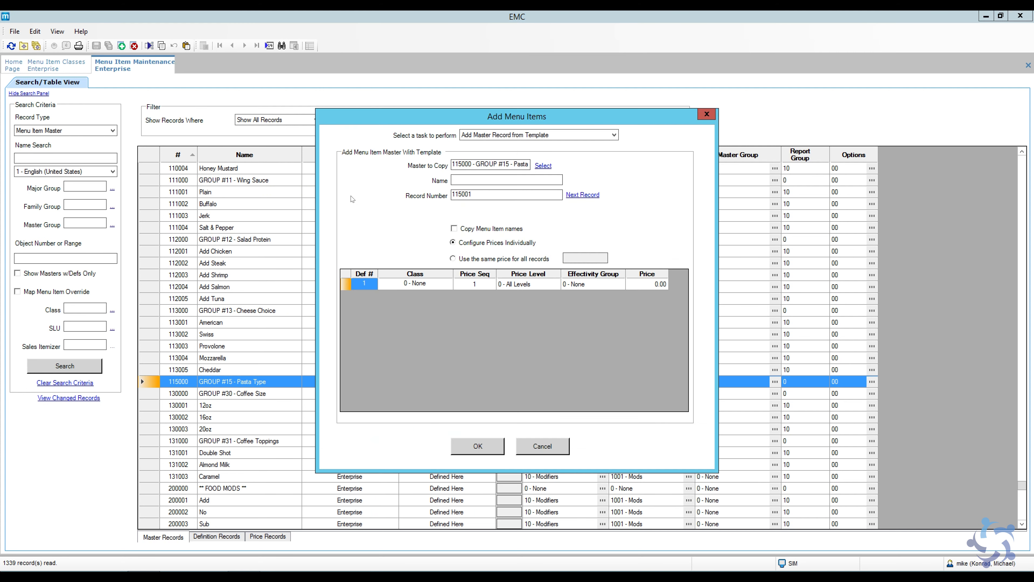
left_click_drag(462, 195, 459, 195)
type("6")
left_click(479, 198)
key("BackSpace")
type("0")
left_click(484, 180)
type("GROUP 16")
key("Left")
key("Left")
type("#")
key("End")
type("- Sauce Type")
left_click(478, 447)
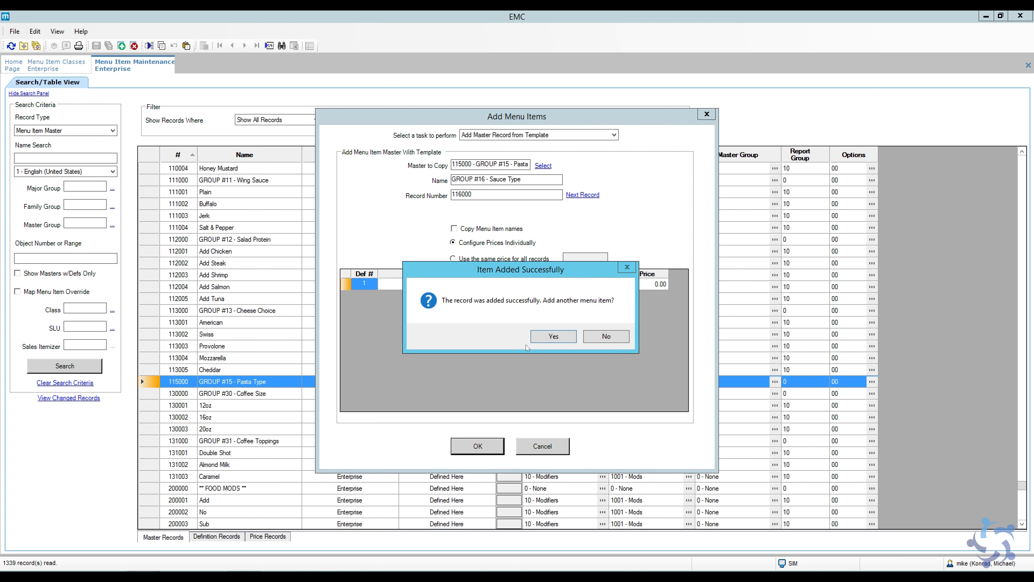
- Add another master record from the GROUP #15 template, numbered 117000 and named "GROUP #17 - Protein Type", and finish adding items
left_click(558, 336)
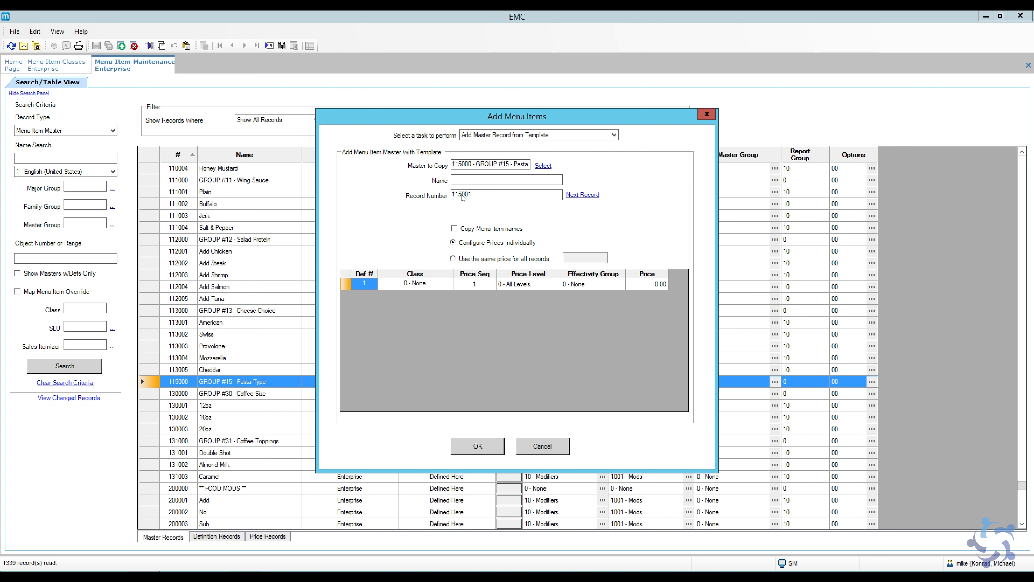
left_click_drag(463, 195, 459, 195)
type("7000")
left_click(474, 181)
type("GROUP #17 - Protein Type")
left_click(481, 445)
left_click(606, 337)
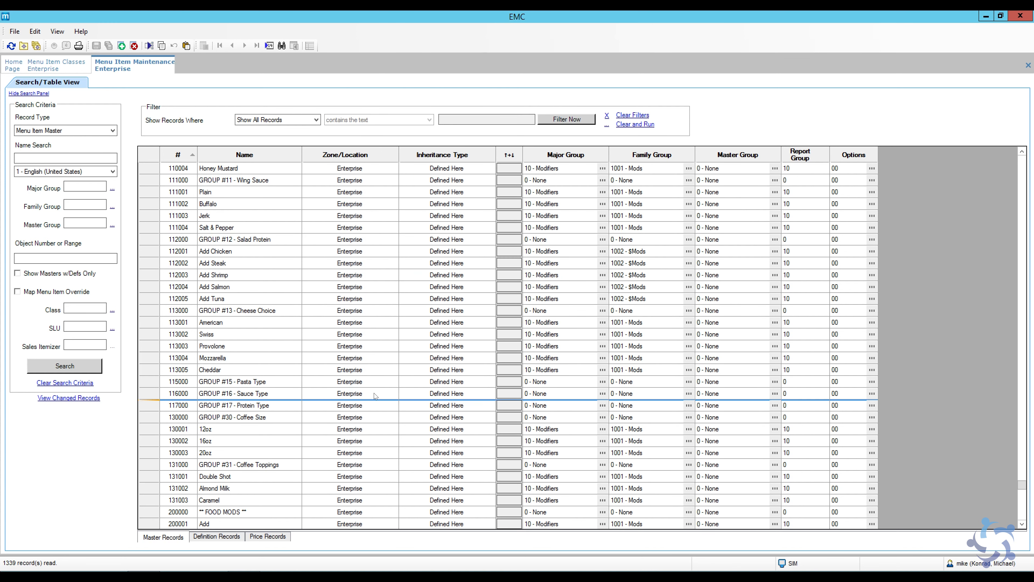
left_click(152, 384)
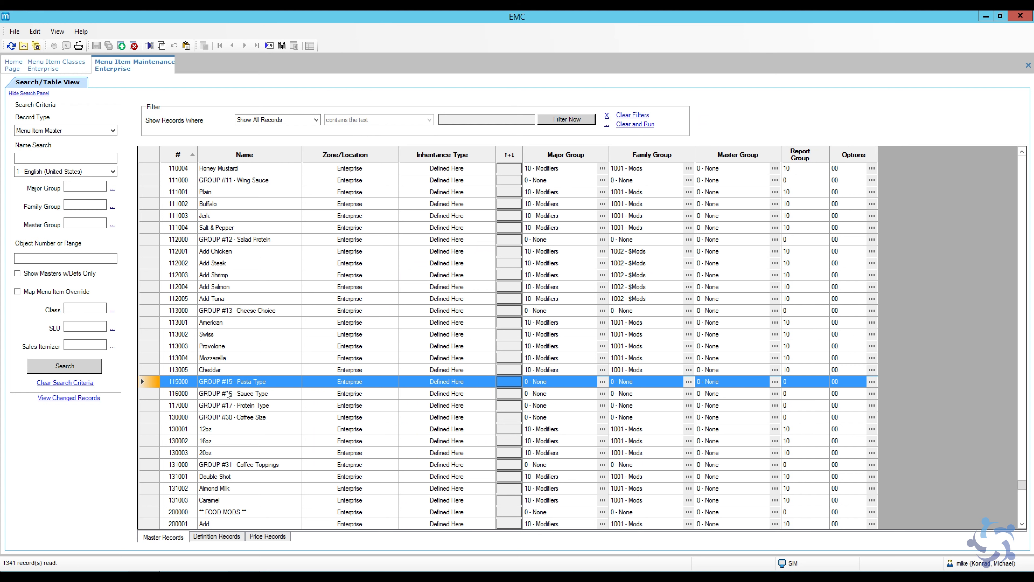
left_click(149, 370)
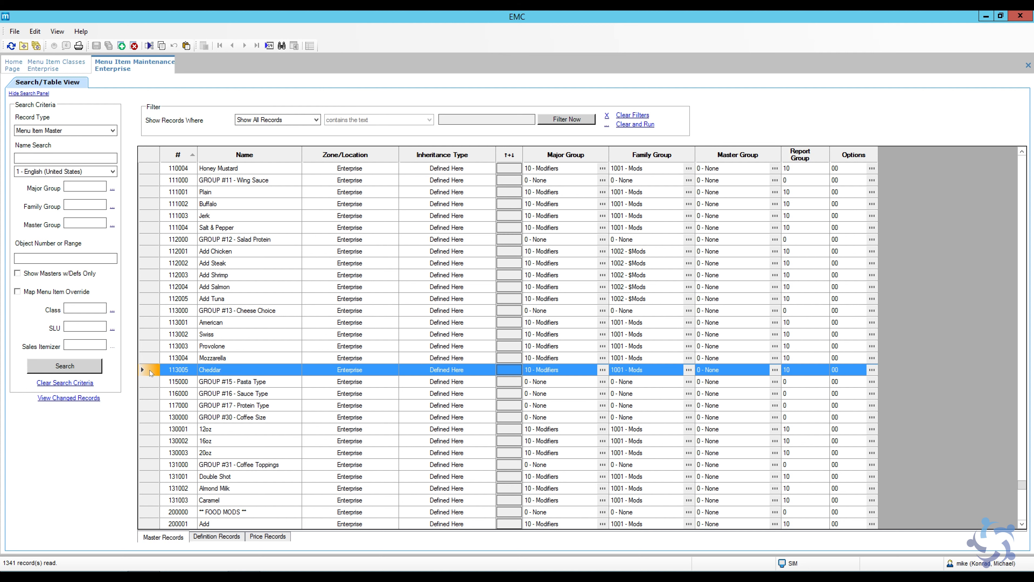
left_click(149, 382)
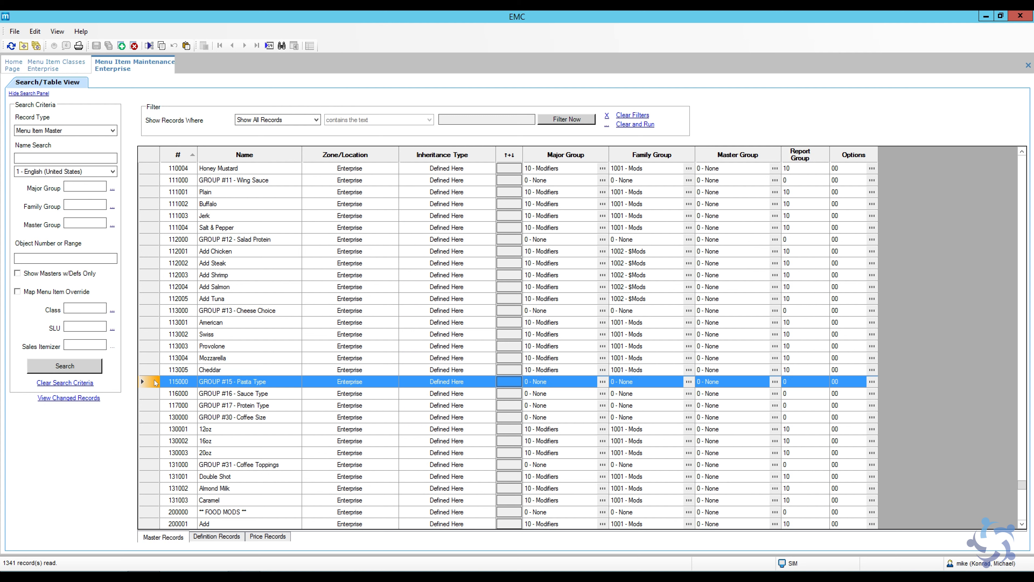
left_click(154, 312)
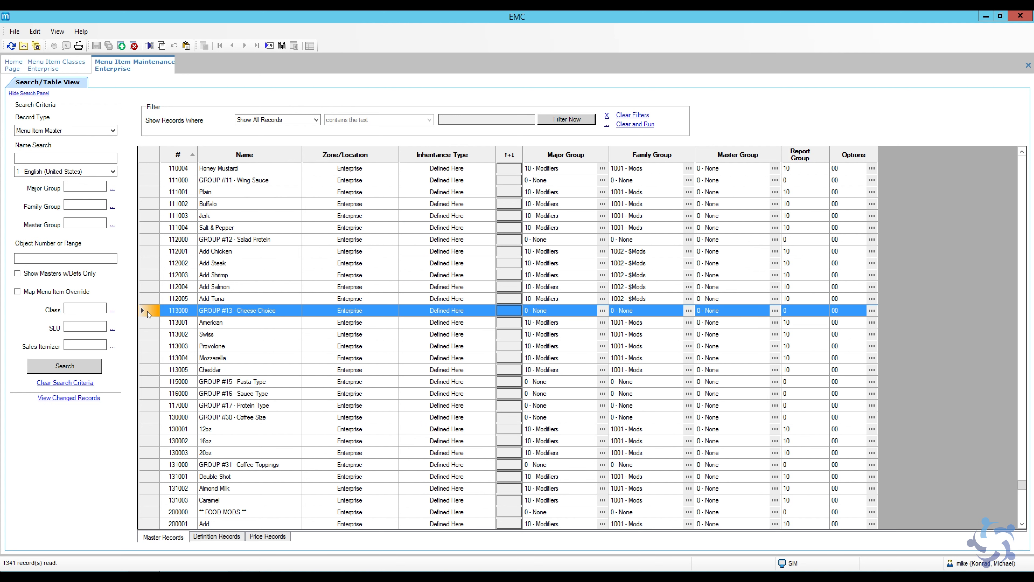
- Add master record 115001 named "Penne", using 113005 Cheddar as the template, without adding a further item
left_click(151, 371)
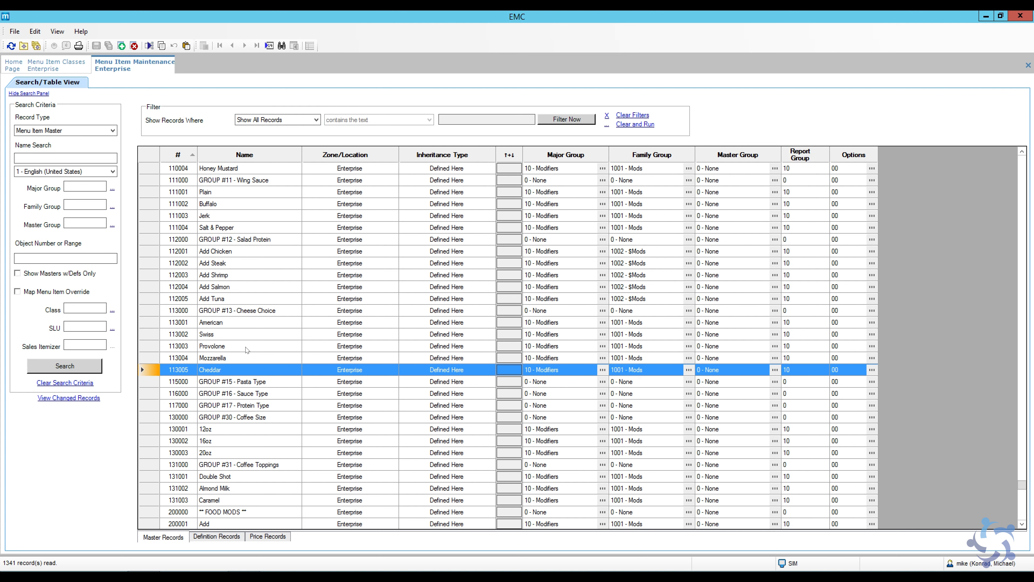
left_click(121, 46)
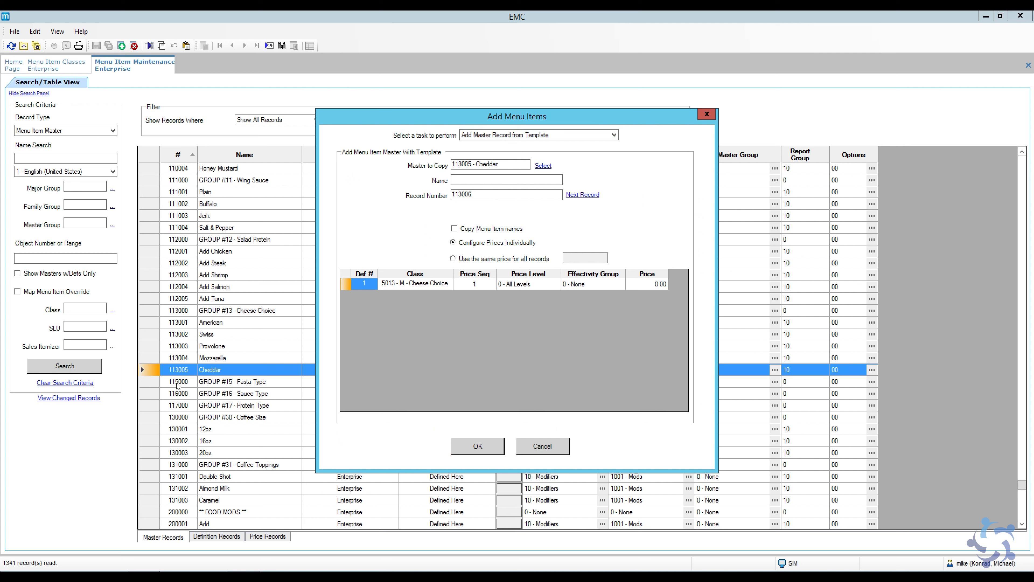
left_click(462, 195)
key("BackSpace")
type("5")
key("BackSpace")
type("1")
left_click(467, 182)
type("Penne")
left_click(473, 448)
key("n")
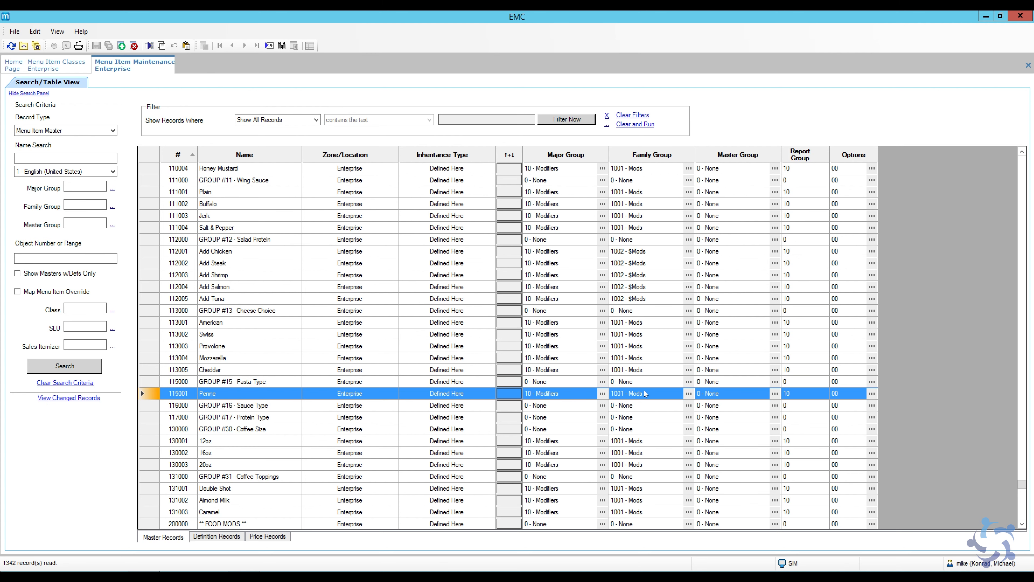
- Set the menu item class of the Penne definition record to 5015 - M - Pasta Type
left_click(216, 536)
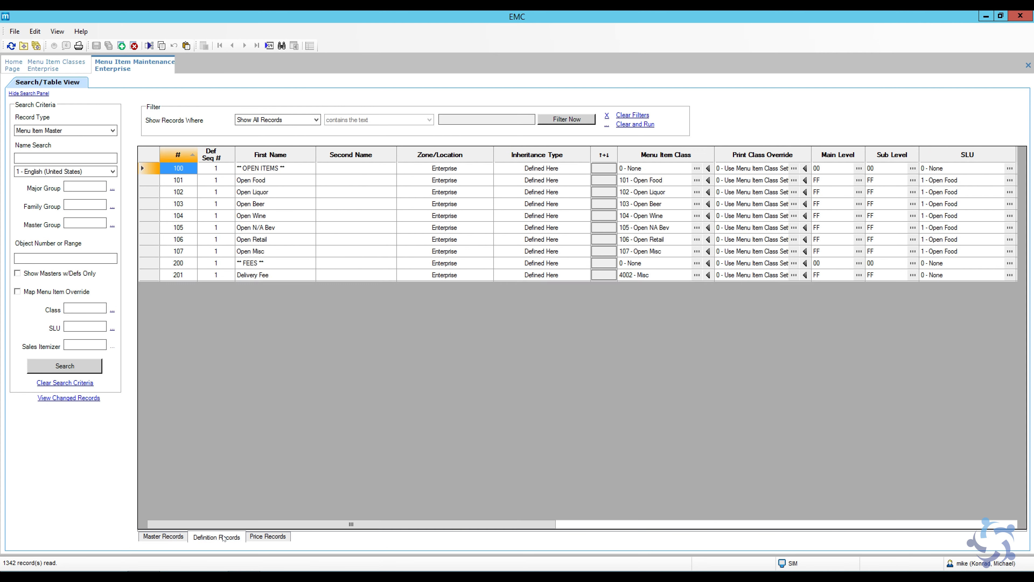
scroll(164, 182, "up", 2)
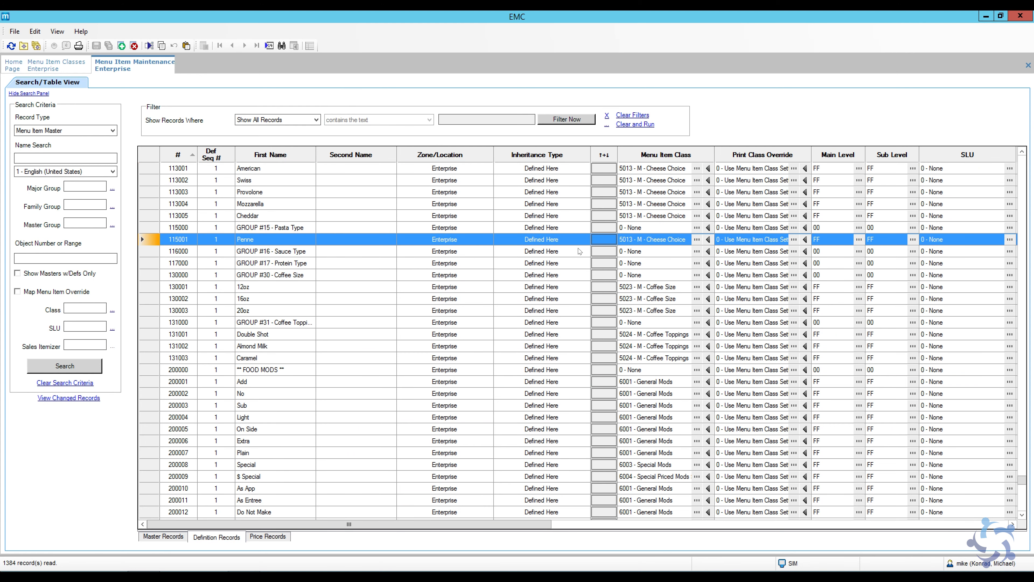
left_click(697, 239)
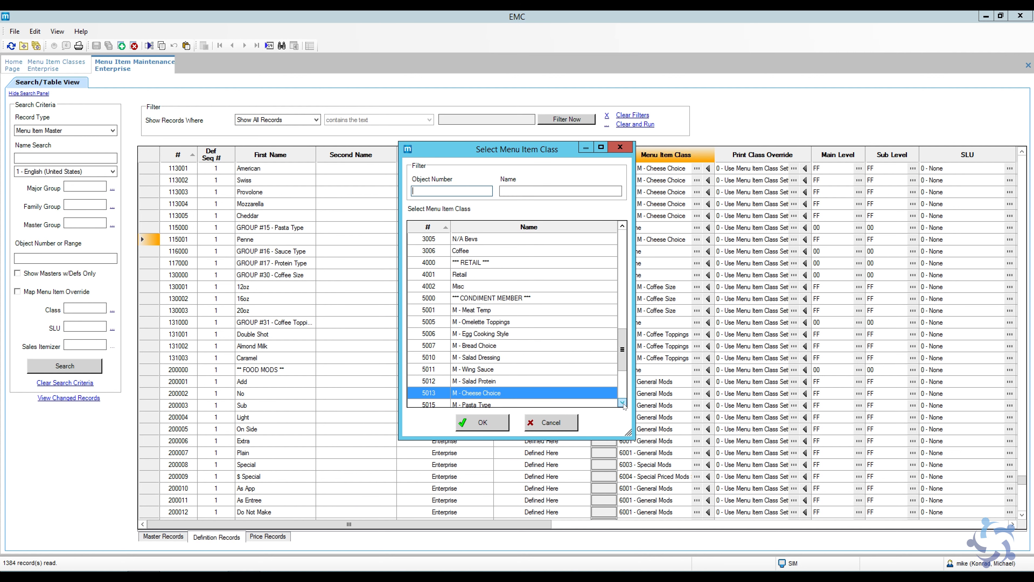
scroll(623, 403, "down", 5)
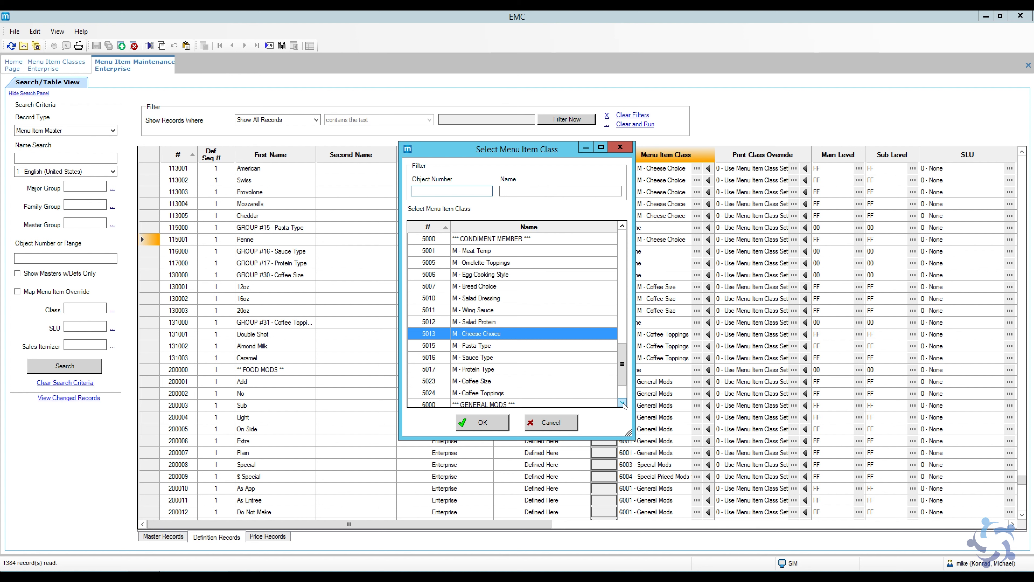
left_click(493, 346)
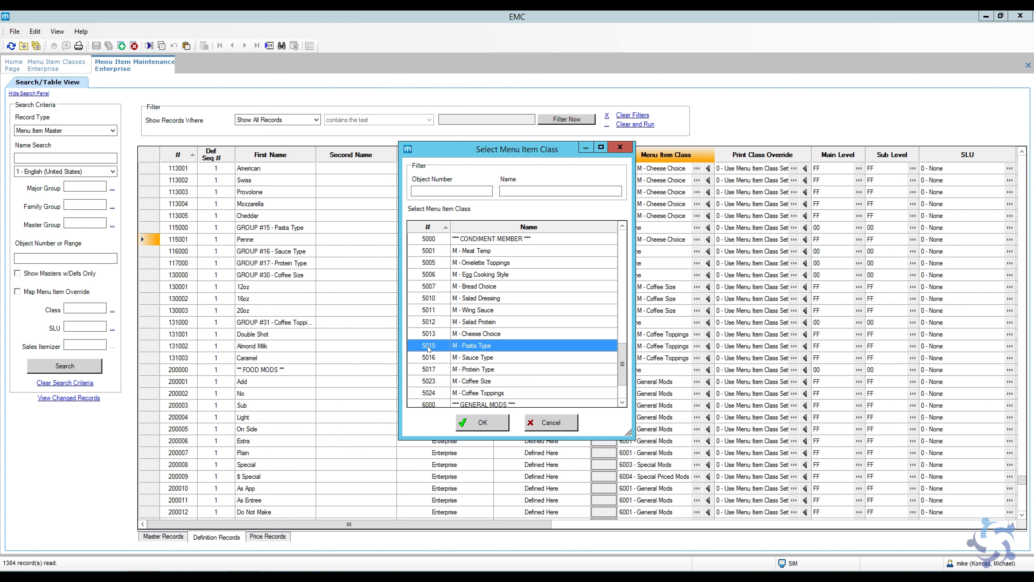
left_click(483, 423)
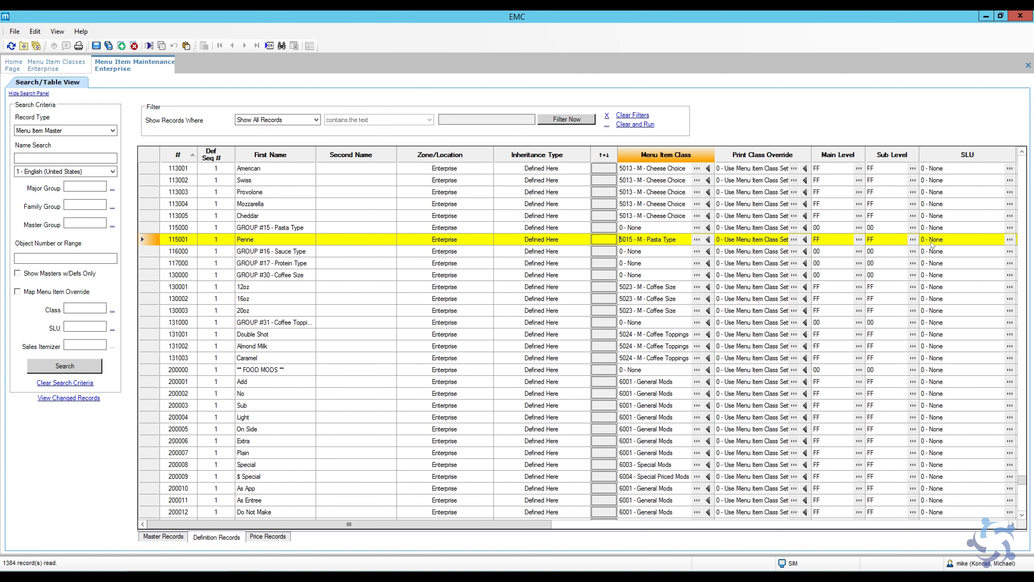
- Check the price record of Penne, return to its master record and widen the Name column
left_click(279, 540)
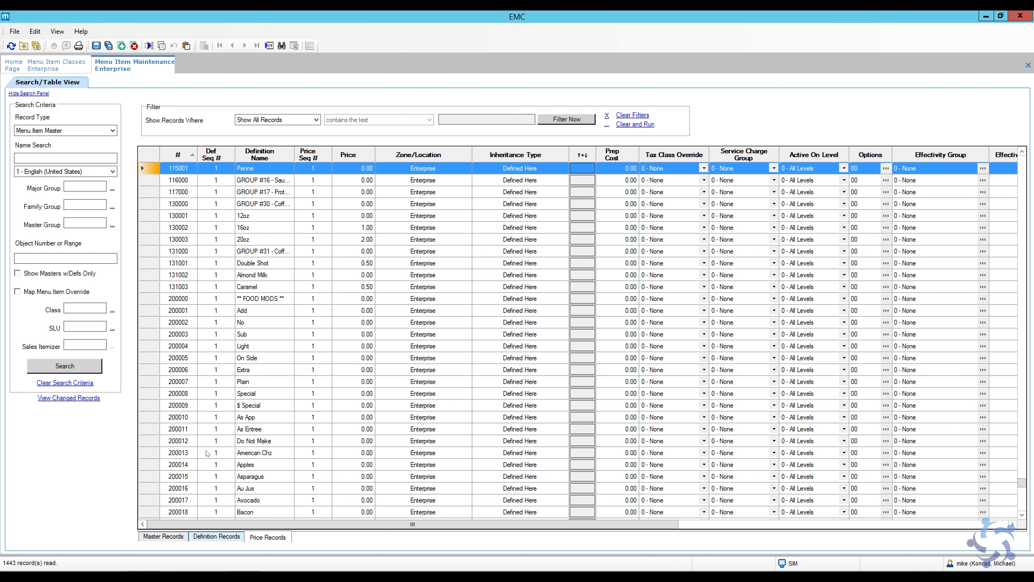
left_click(169, 537)
scroll(158, 178, "up", 3)
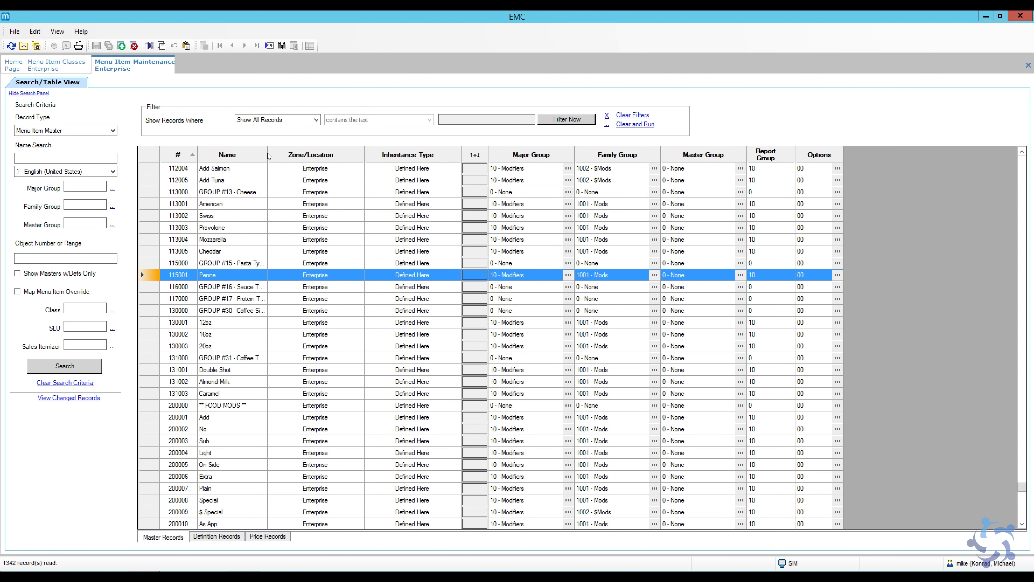
left_click_drag(267, 155, 299, 159)
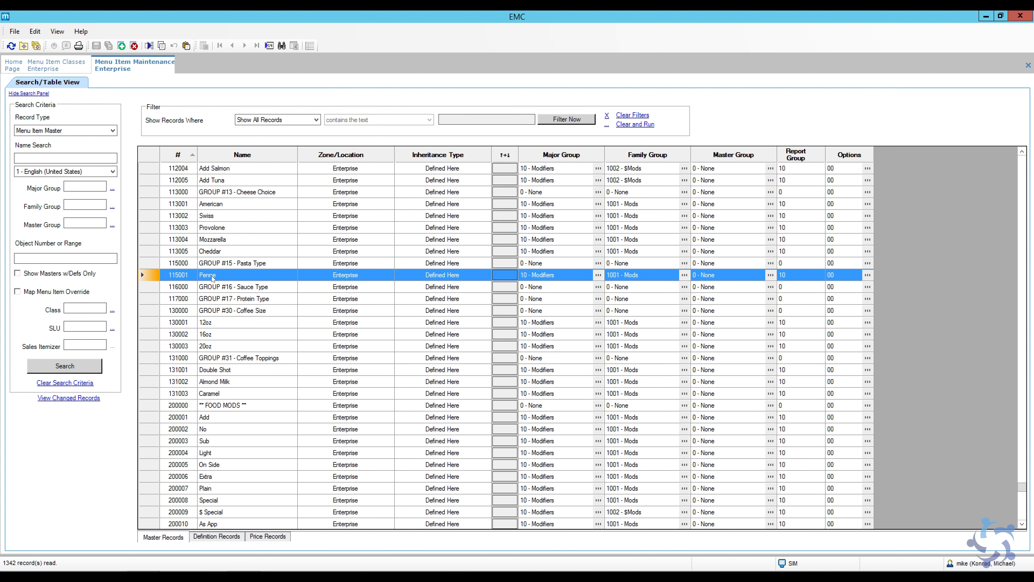
- Add master record 115002 named "Linguine" using 115001 Penne as the template, and continue with another menu item
left_click(122, 46)
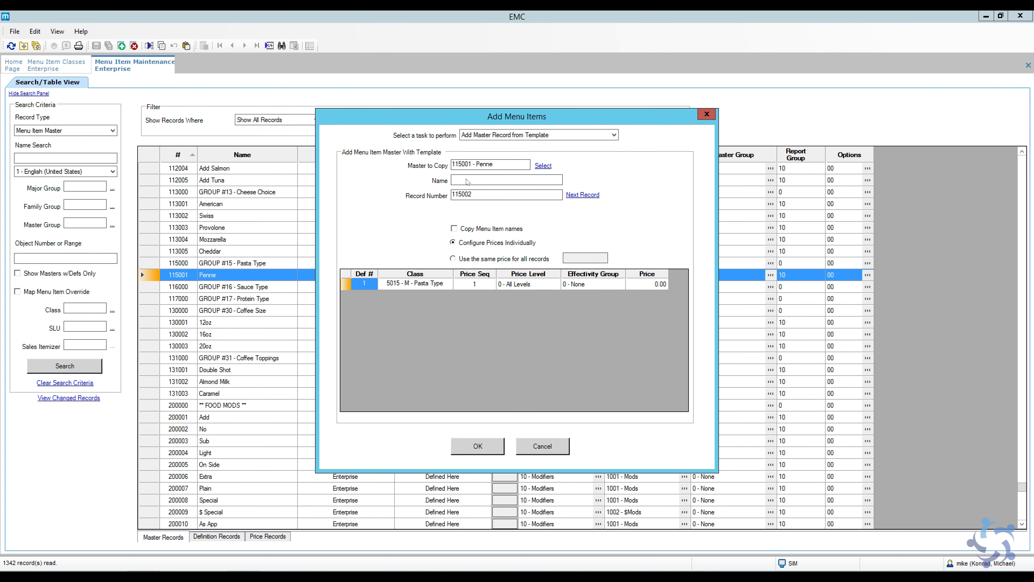
type("Linguine")
left_click(481, 446)
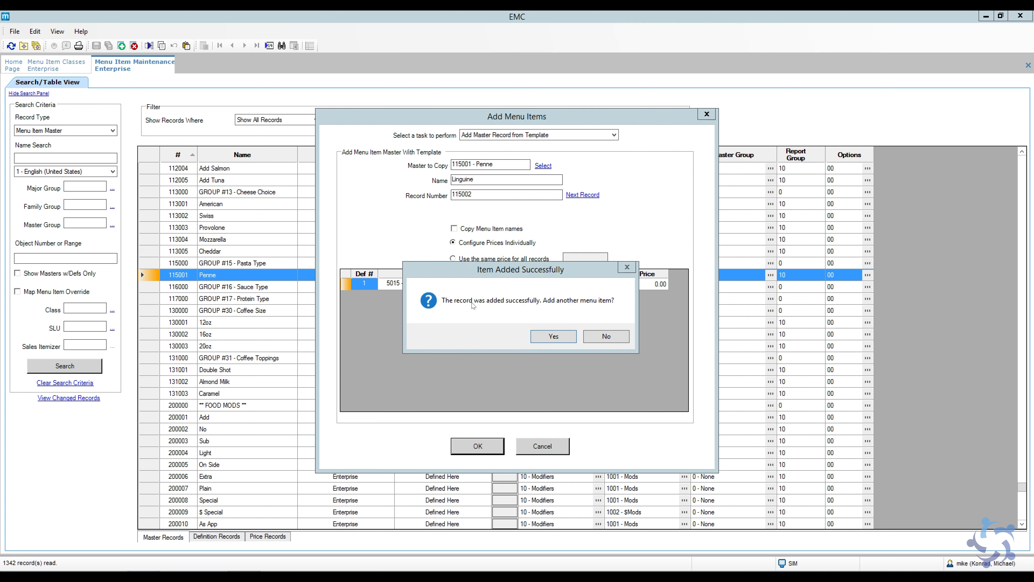
left_click(545, 340)
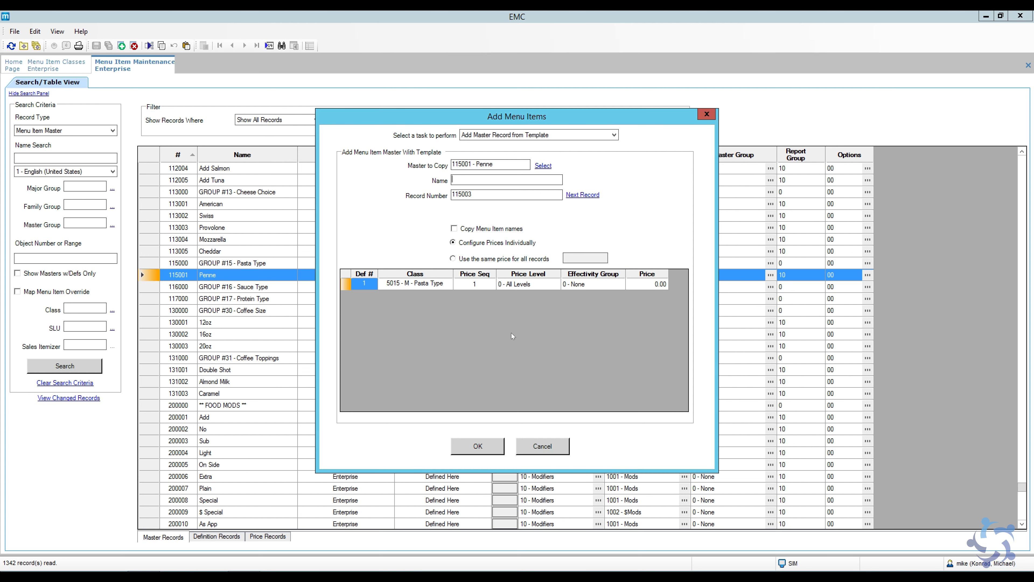
- Add master record 115003 named "Spaghetti" from the Penne template, finish adding items and select the three pasta records
type("Spaghetti")
key("Return")
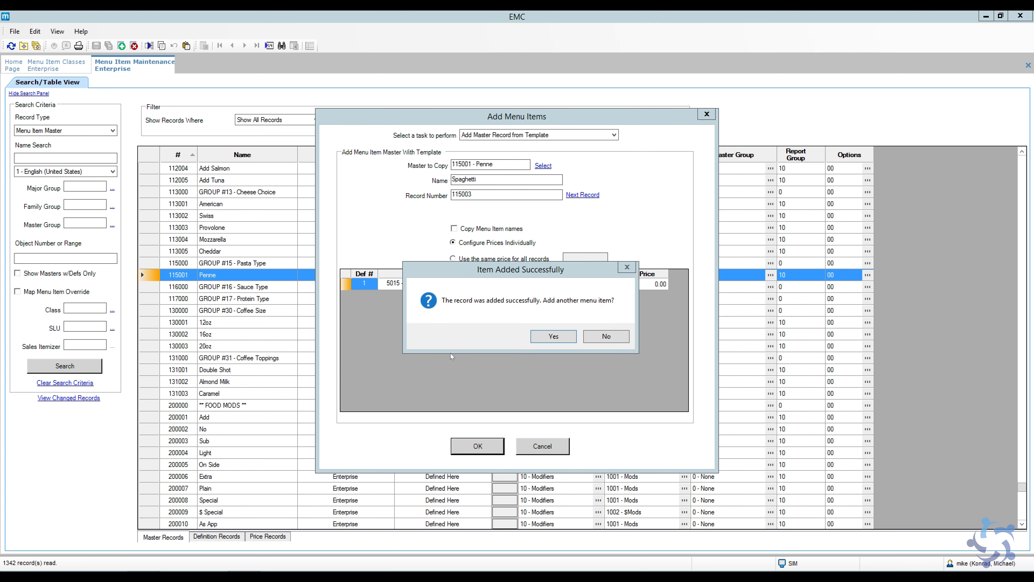
left_click(607, 336)
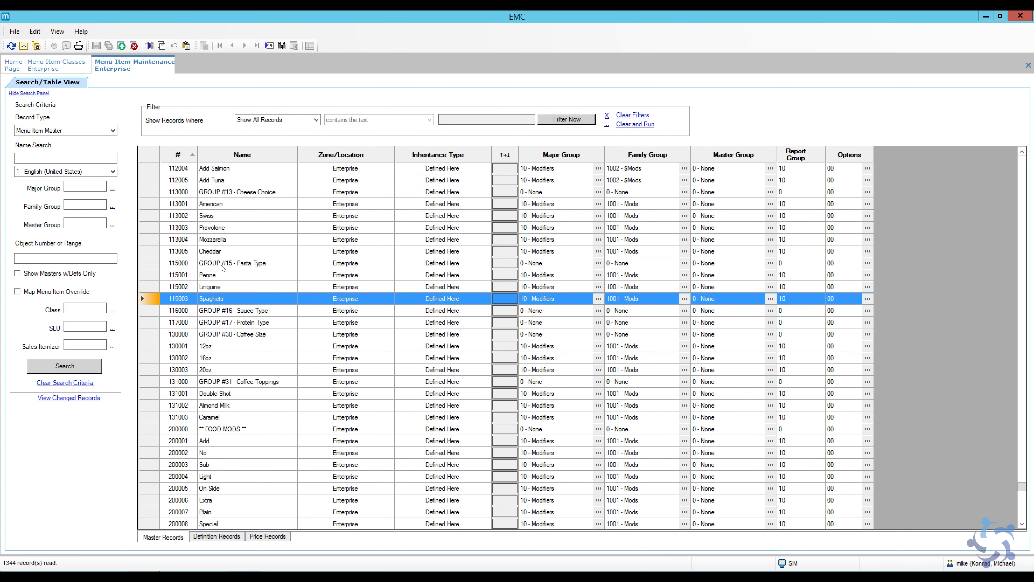
left_click_drag(147, 277, 148, 302)
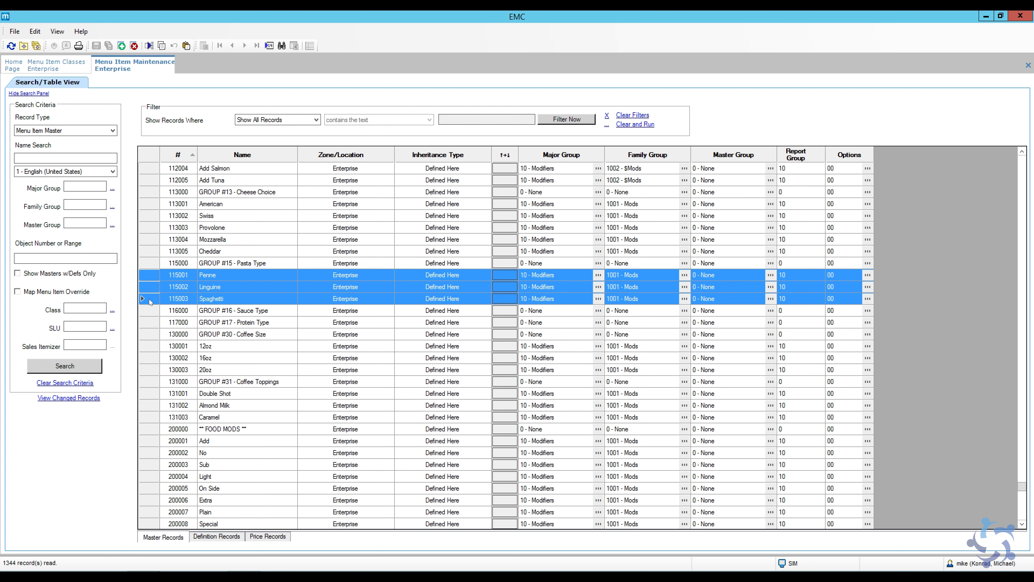
- Add master record 116001 named "Alfrado" using 115003 Spaghetti as the template, without adding a further item
left_click(150, 301)
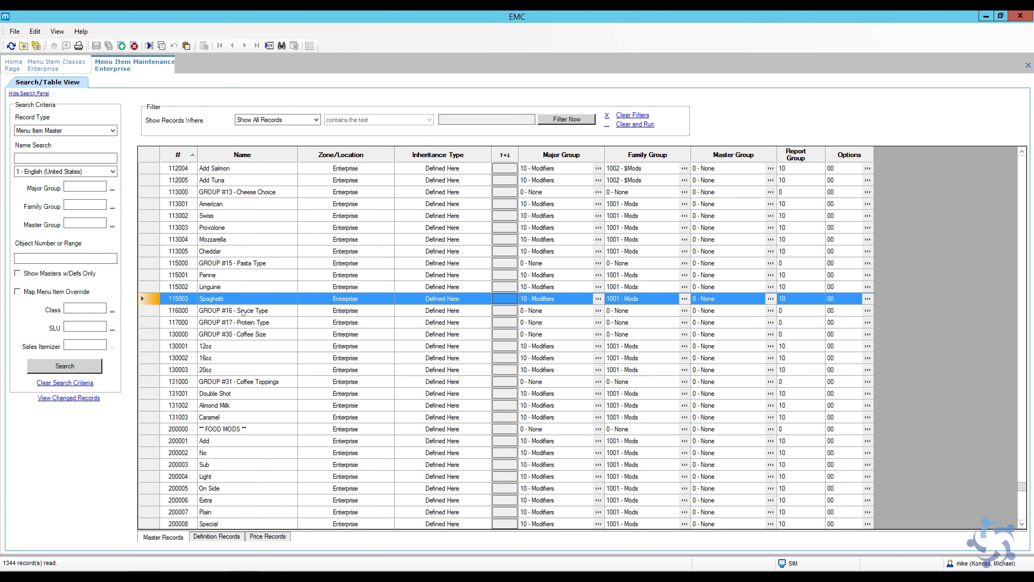
left_click(121, 46)
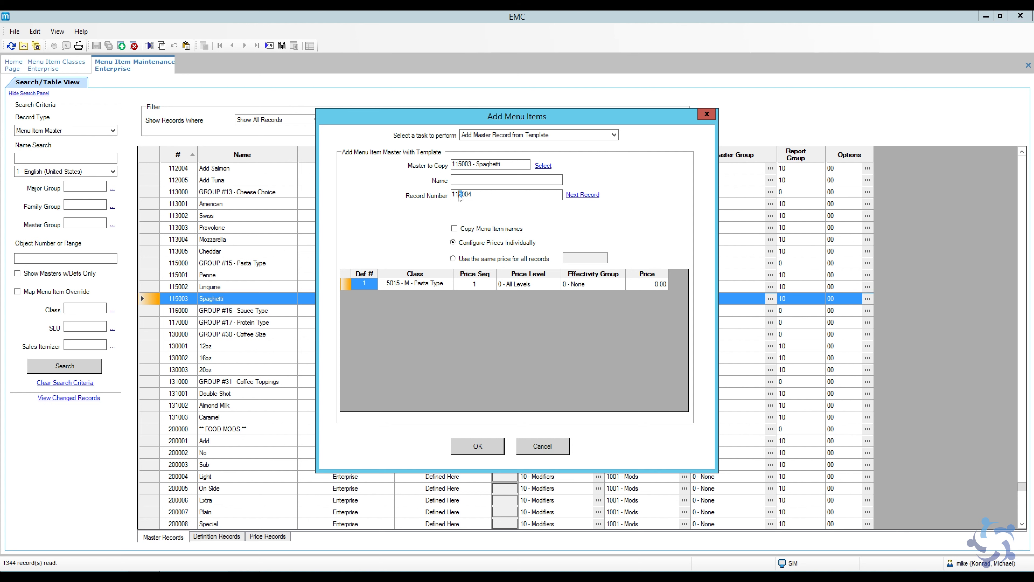
left_click(472, 196)
key("BackSpace")
type("1")
type("Al")
type("frado")
left_click(481, 447)
left_click(585, 337)
left_click(465, 194)
key("BackSpace")
type("6001")
left_click(481, 446)
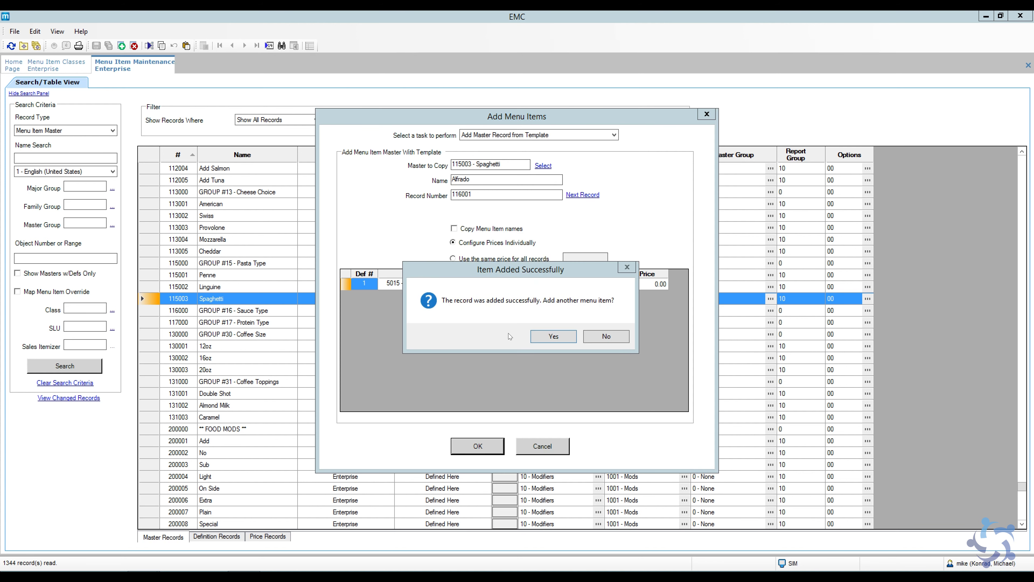
left_click(580, 342)
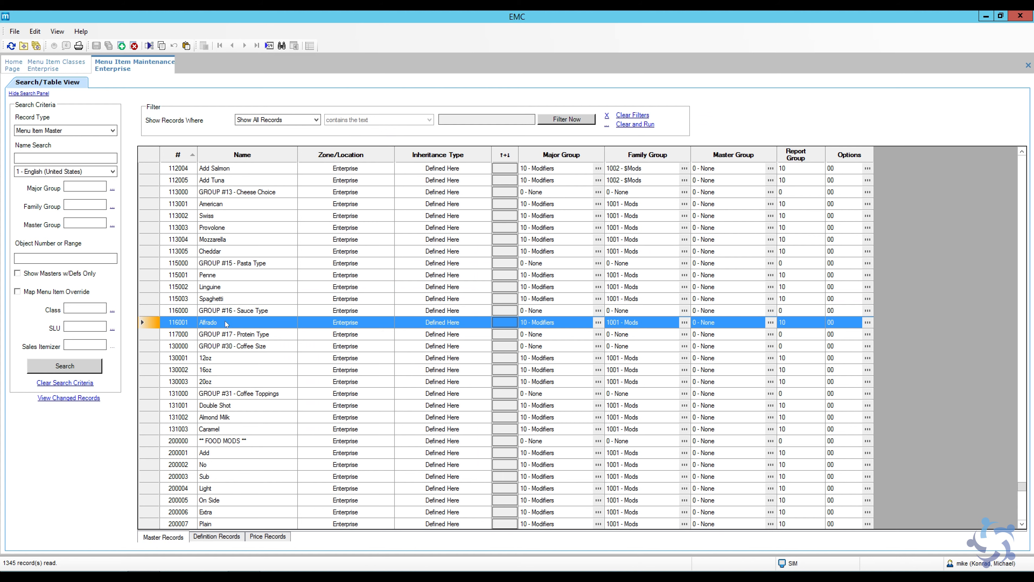
- Set the menu item class of the Alfrado definition record to 5016 - M - Sauce Type and save the change
left_click(226, 538)
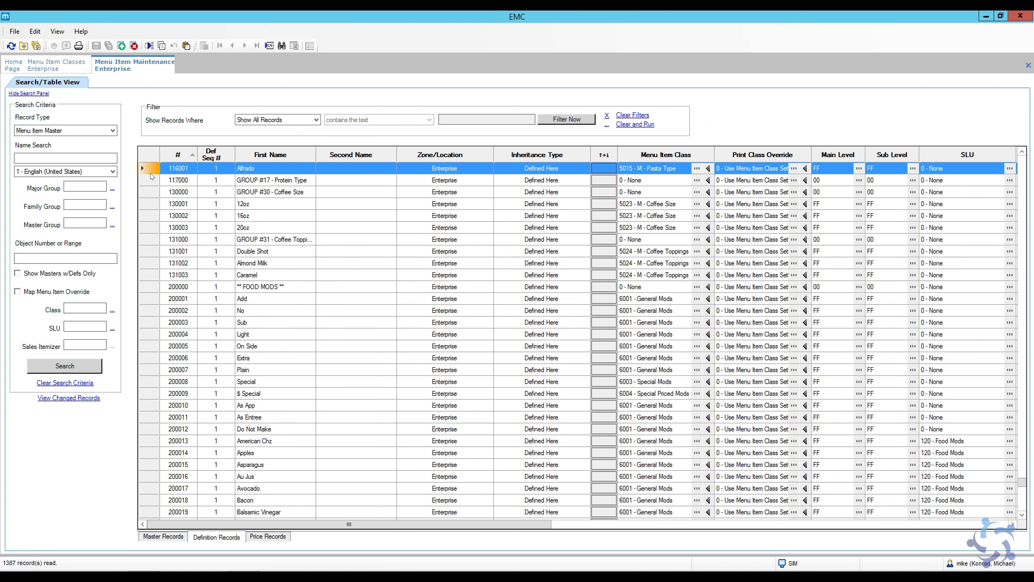
scroll(150, 173, "up", 4)
left_click(697, 310)
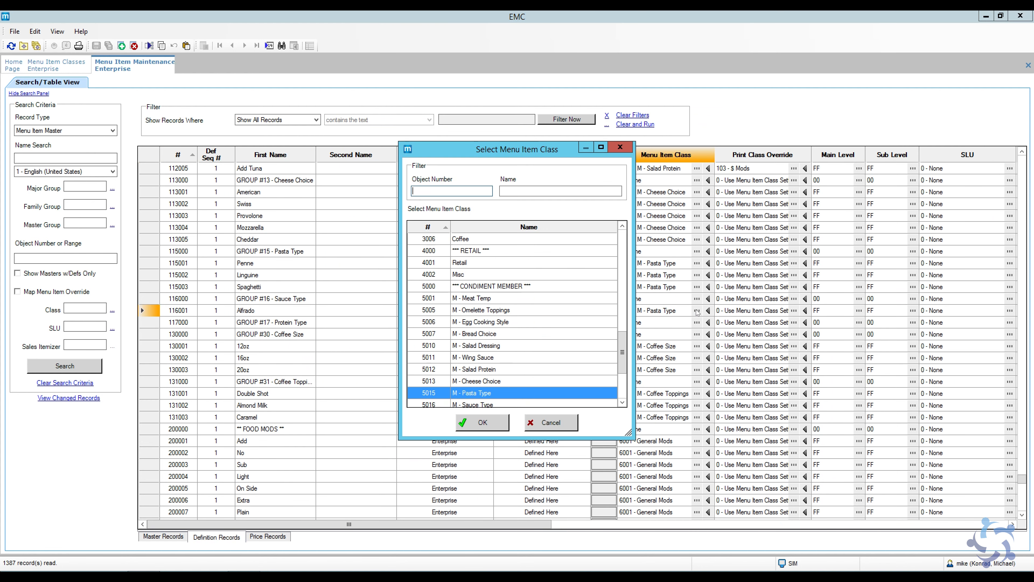
left_click(489, 405)
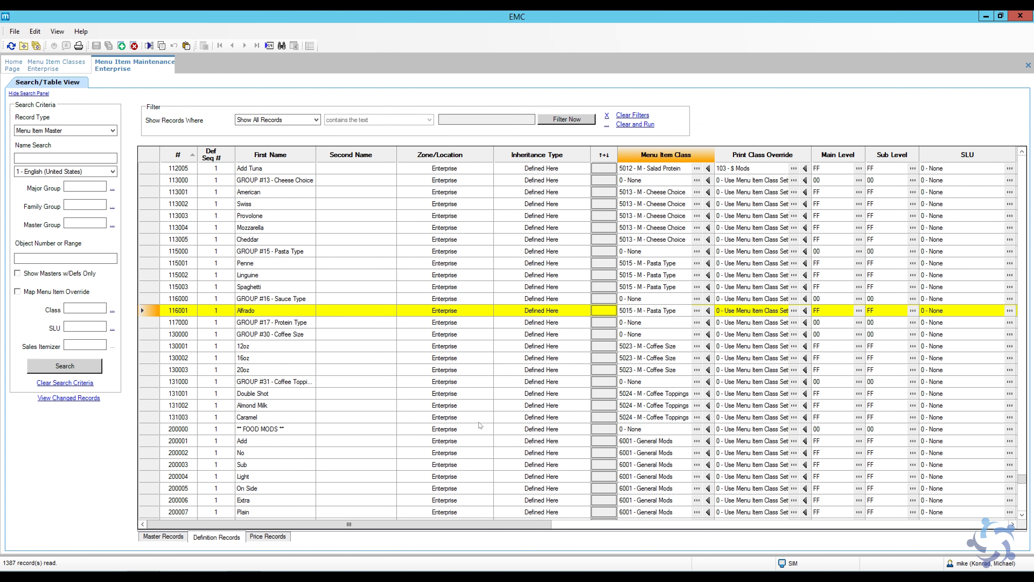
left_click(488, 423)
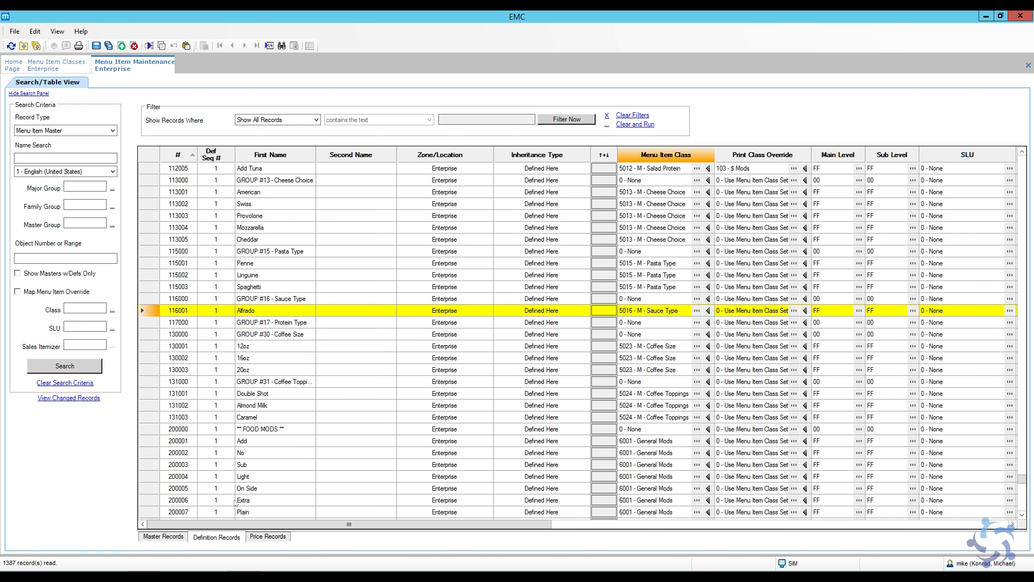
left_click(96, 46)
- Return to the master records, widen the Name column and start adding a menu item with Alfrado as the template
left_click(178, 541)
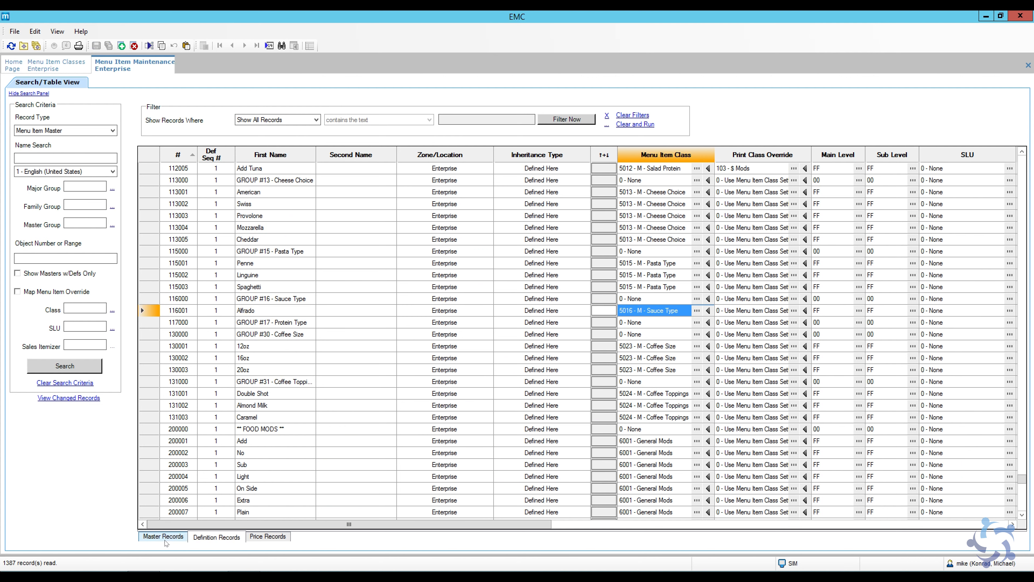
scroll(173, 220, "up", 3)
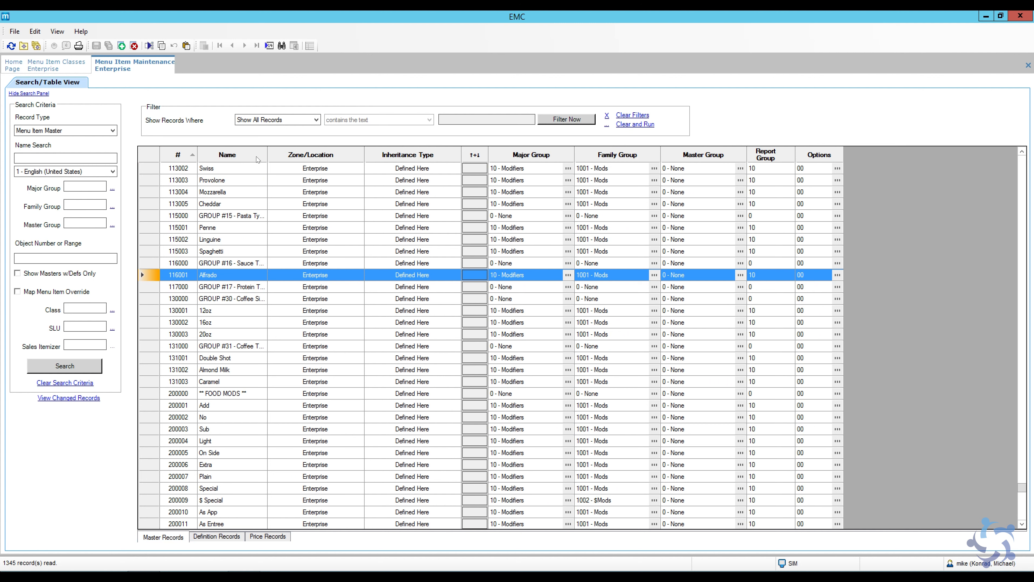
left_click_drag(267, 160, 296, 161)
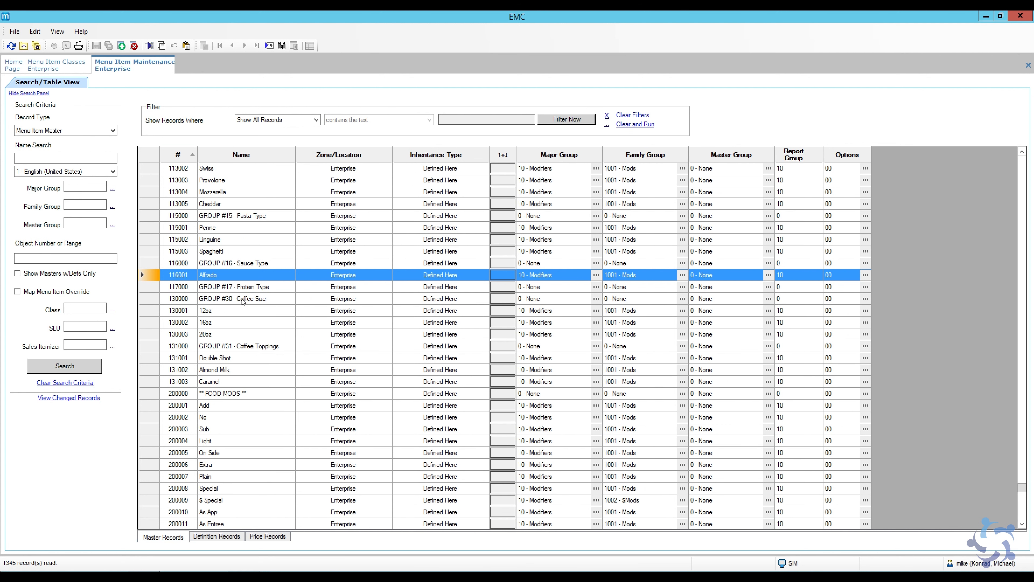
left_click(122, 45)
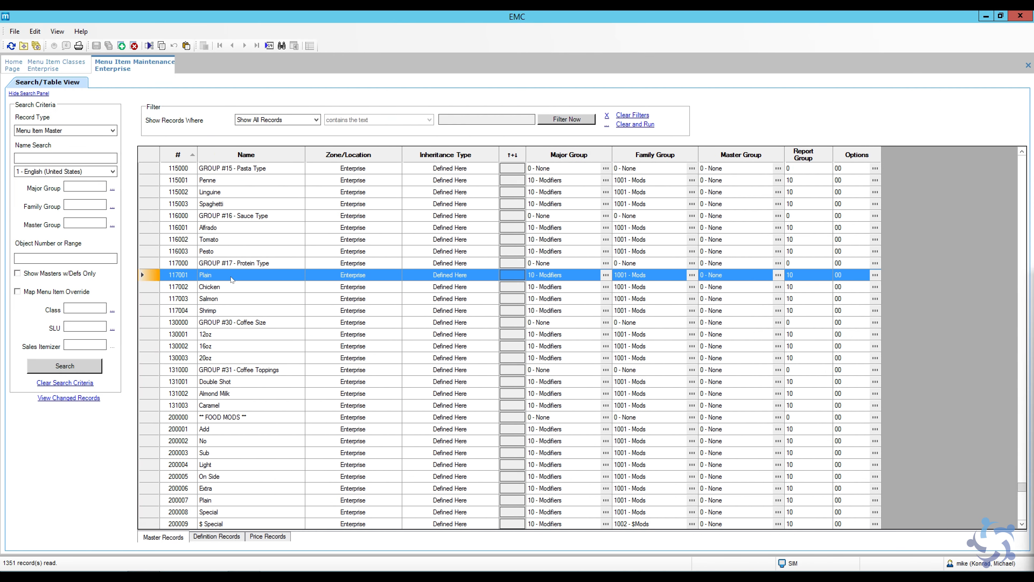
- Review the master records under the Pasta Type, Sauce Type and Protein Type group headers, including the Plain protein
left_click(155, 169)
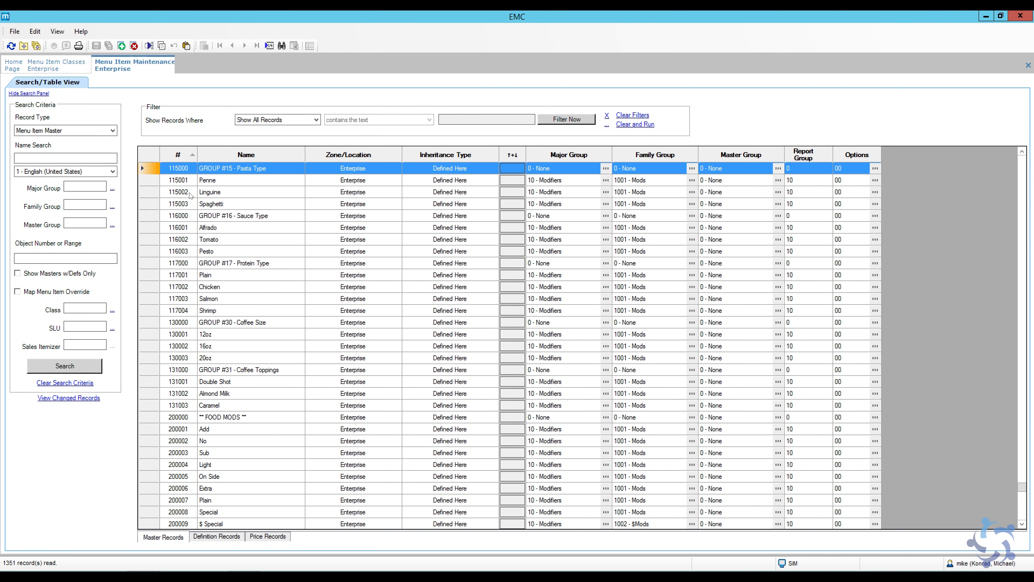
scroll(183, 192, "up", 1)
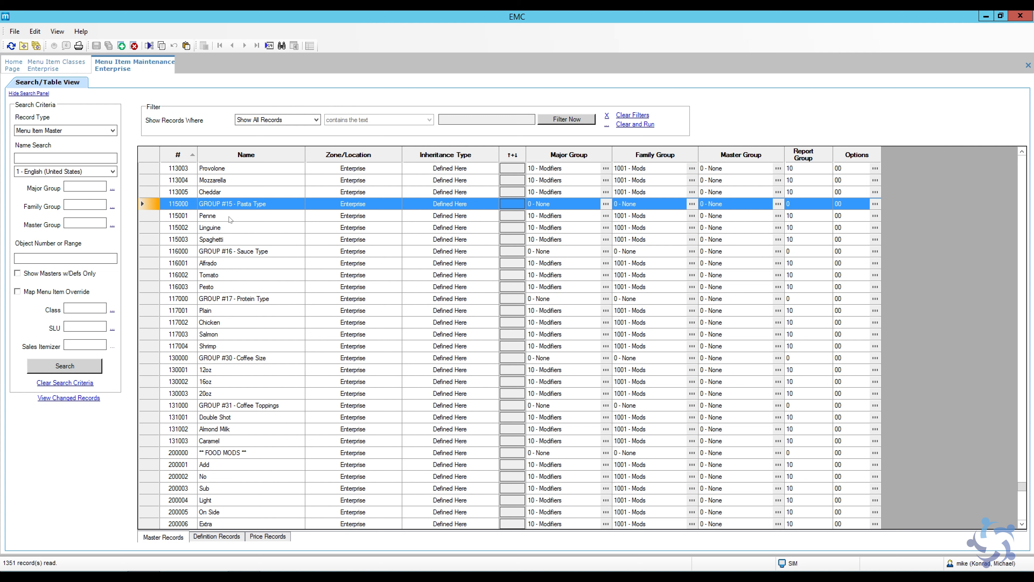
left_click_drag(147, 205, 153, 288)
left_click(151, 255)
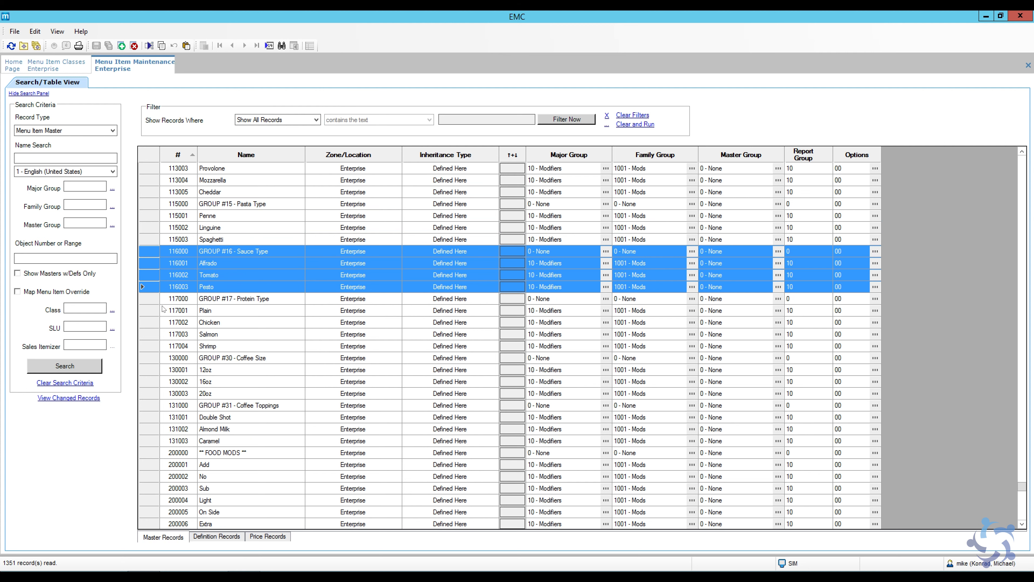
left_click_drag(152, 300, 144, 346)
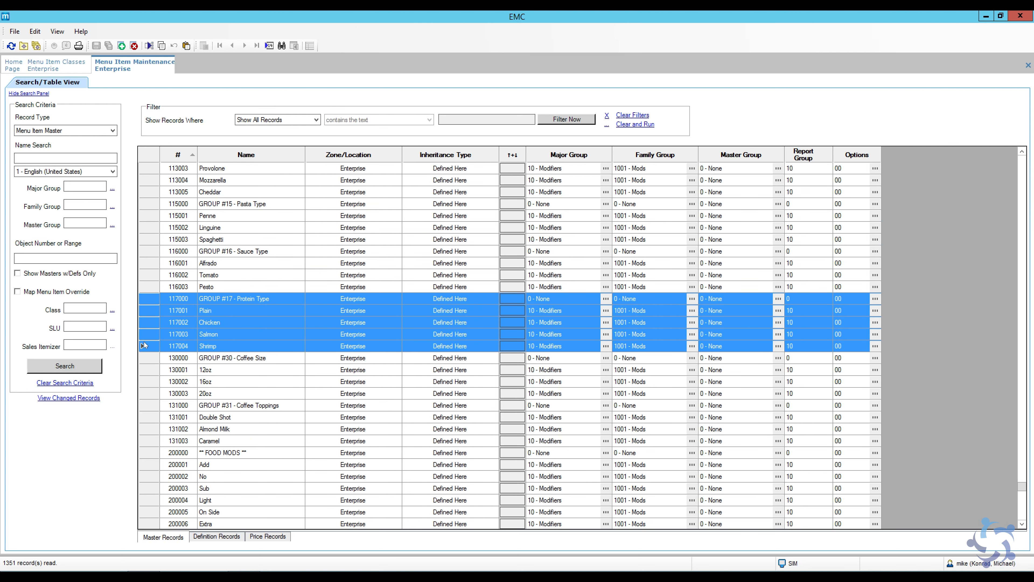
left_click(264, 318)
left_click(243, 313)
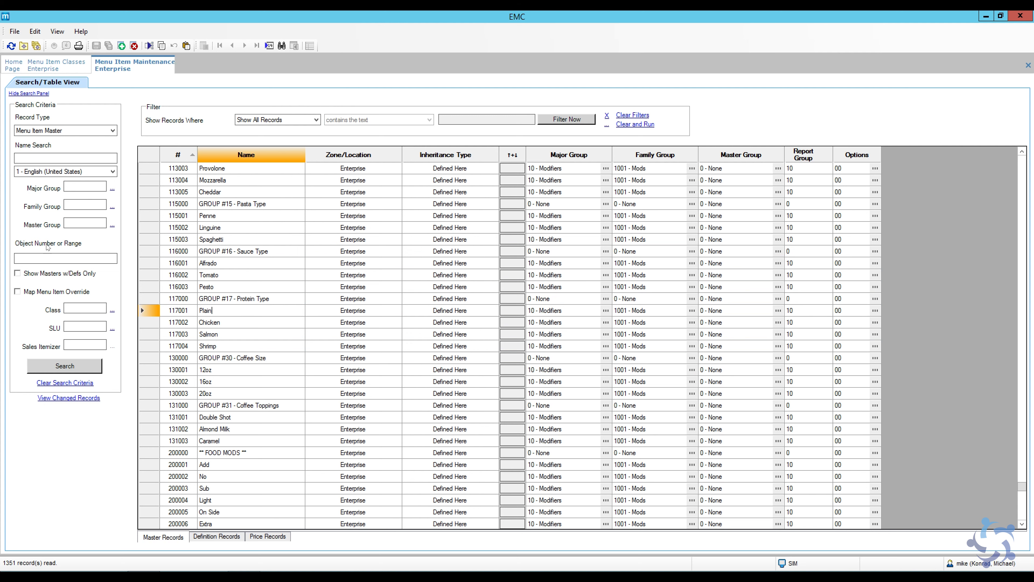
- Check the menu item classes of the pasta, sauce and protein modifiers in their definition records
left_click(148, 170)
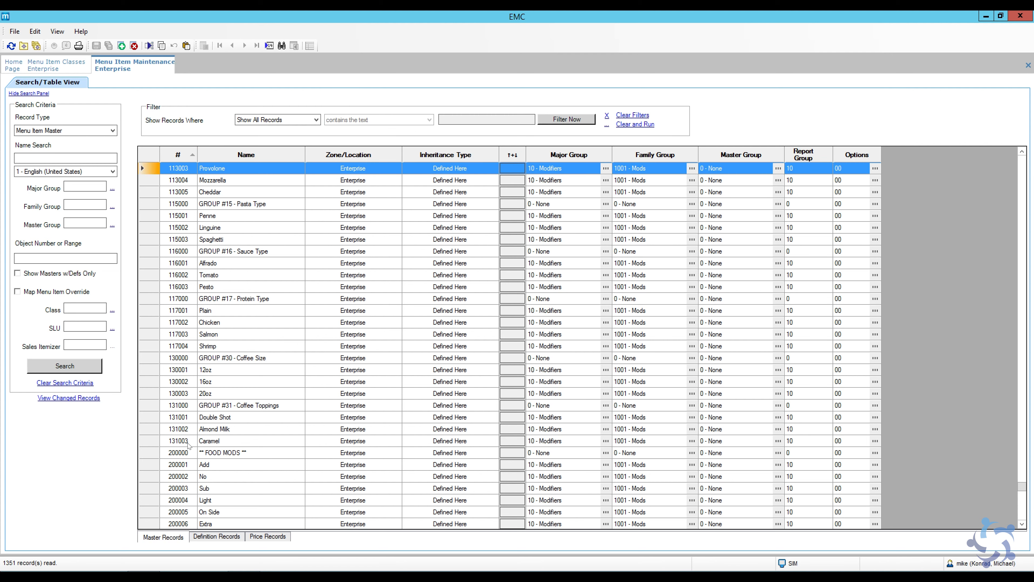
left_click(223, 538)
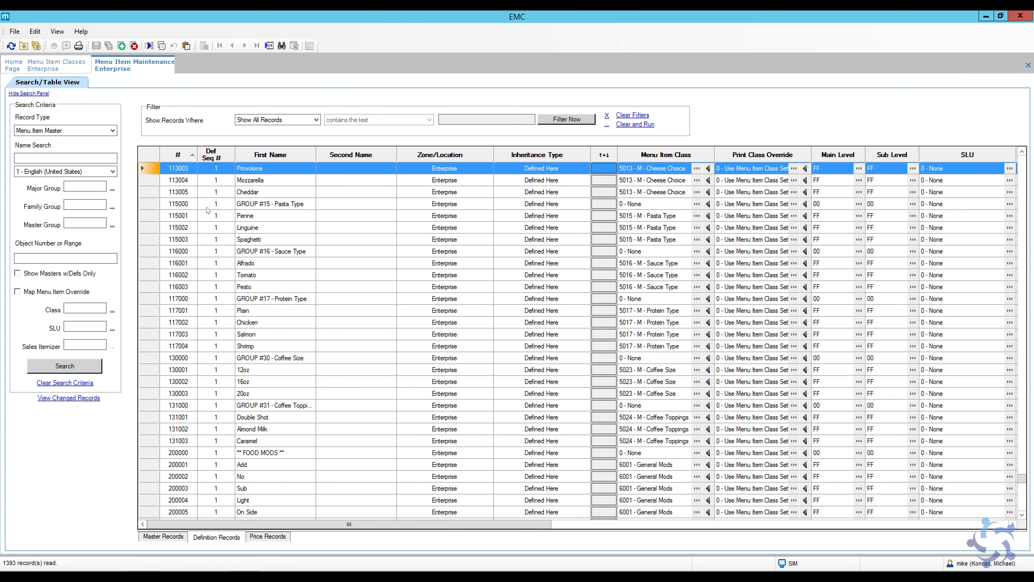
left_click(157, 205)
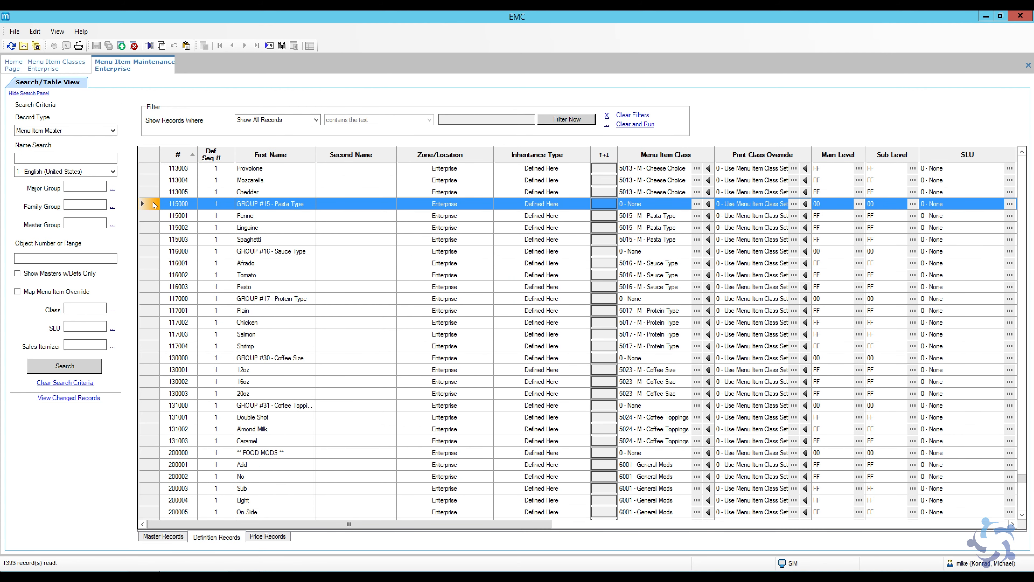
left_click(149, 217)
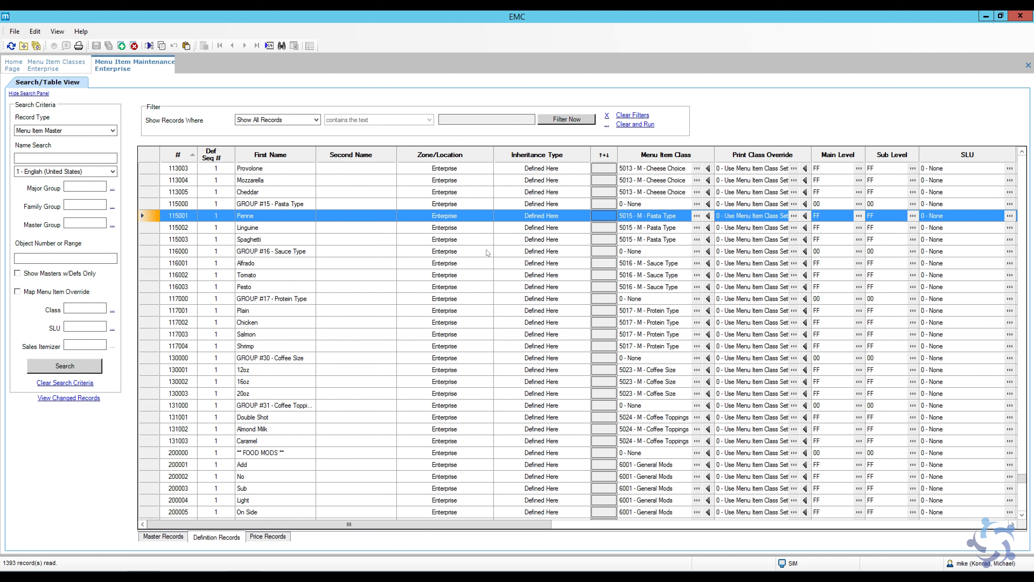
left_click(153, 266)
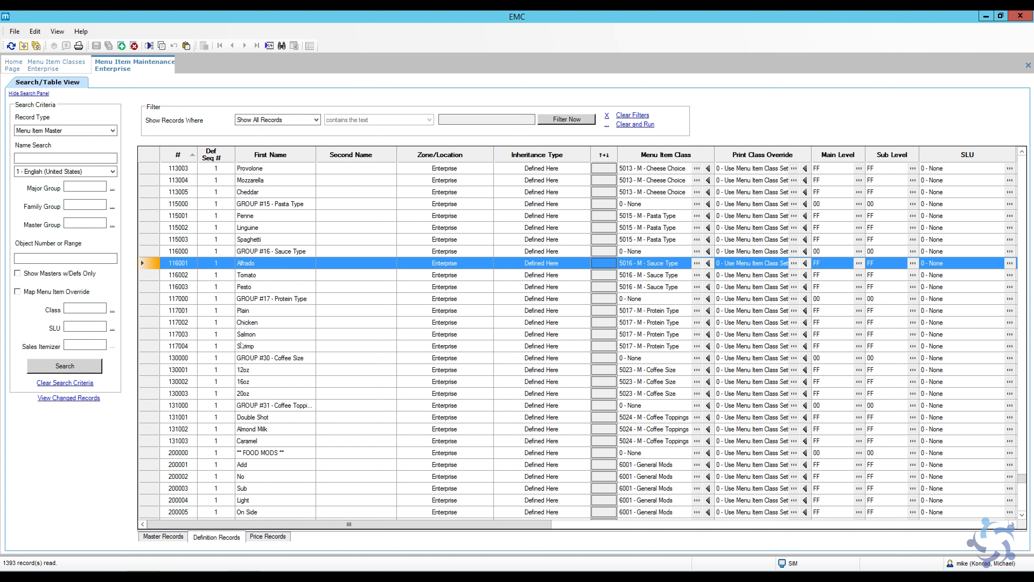
left_click(151, 314)
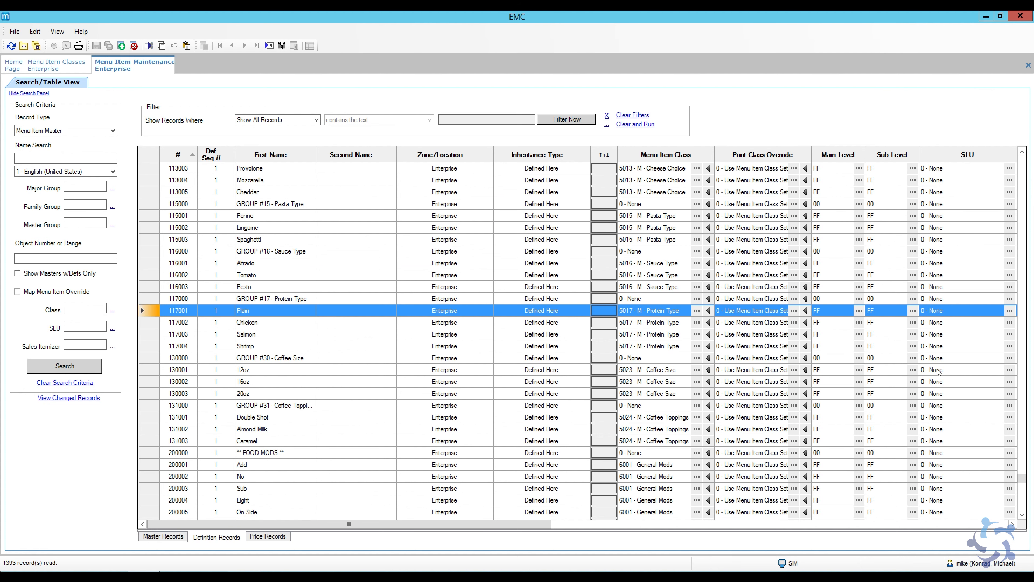
- Examine the price records of the pasta, sauce and protein modifiers from Penne through Shrimp
left_click(268, 537)
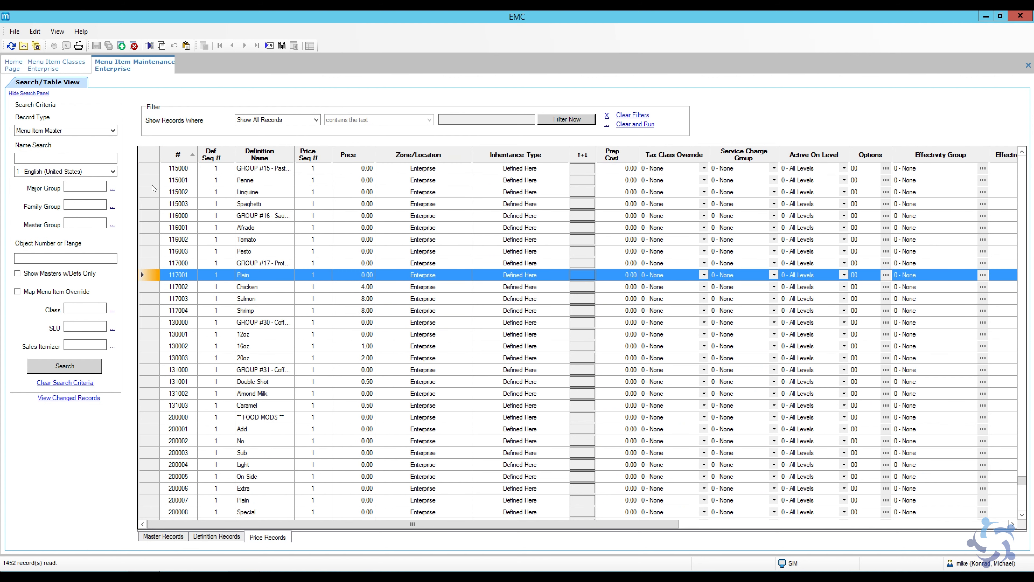
left_click_drag(152, 186, 156, 310)
left_click(299, 293)
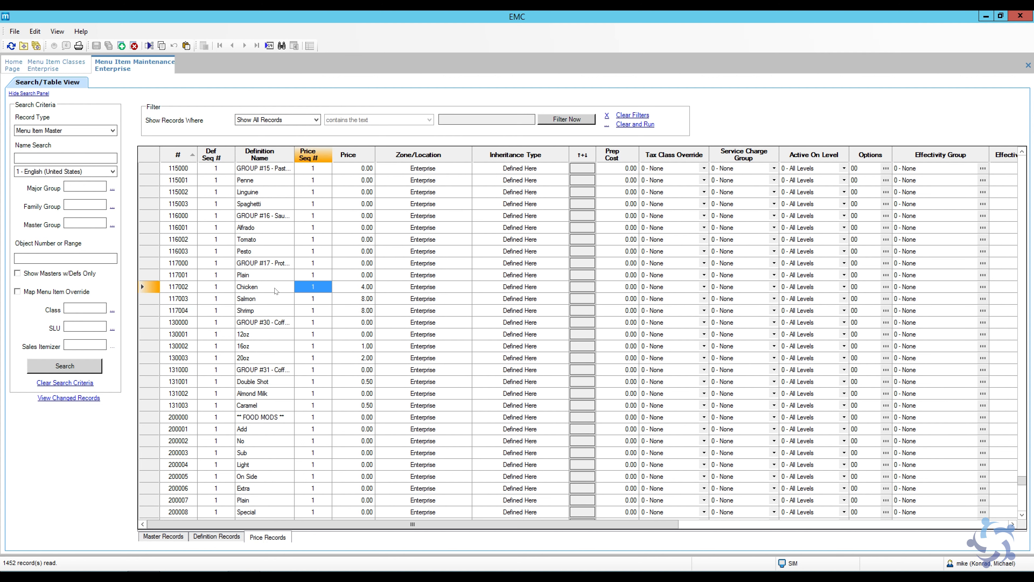
left_click(276, 290)
- Compare the Chicken, Salmon and Shrimp price records with the protein prices in the BYO Pasta - $20.txt notes in Notepad
left_click(249, 572)
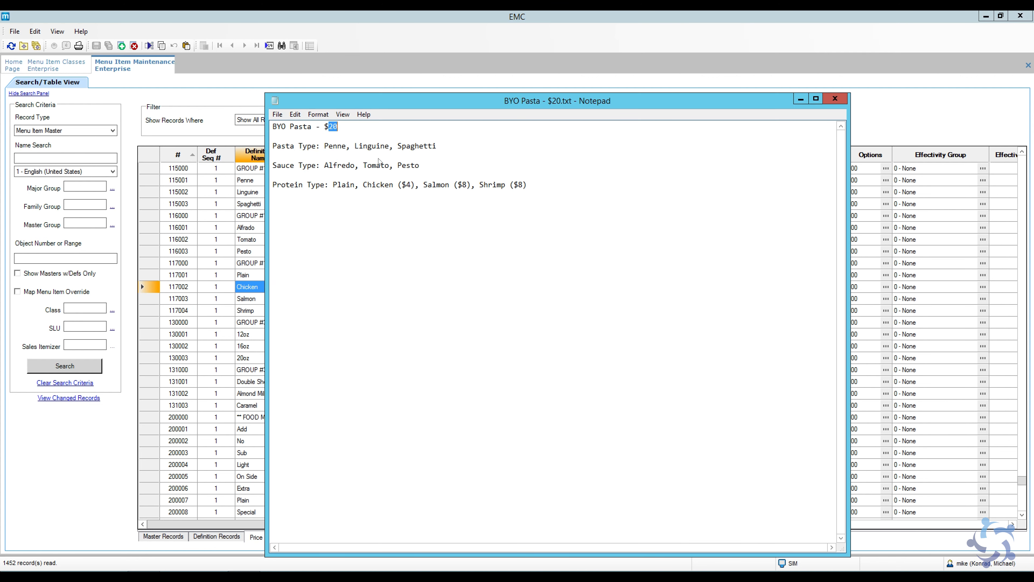
left_click(355, 188)
left_click(250, 289)
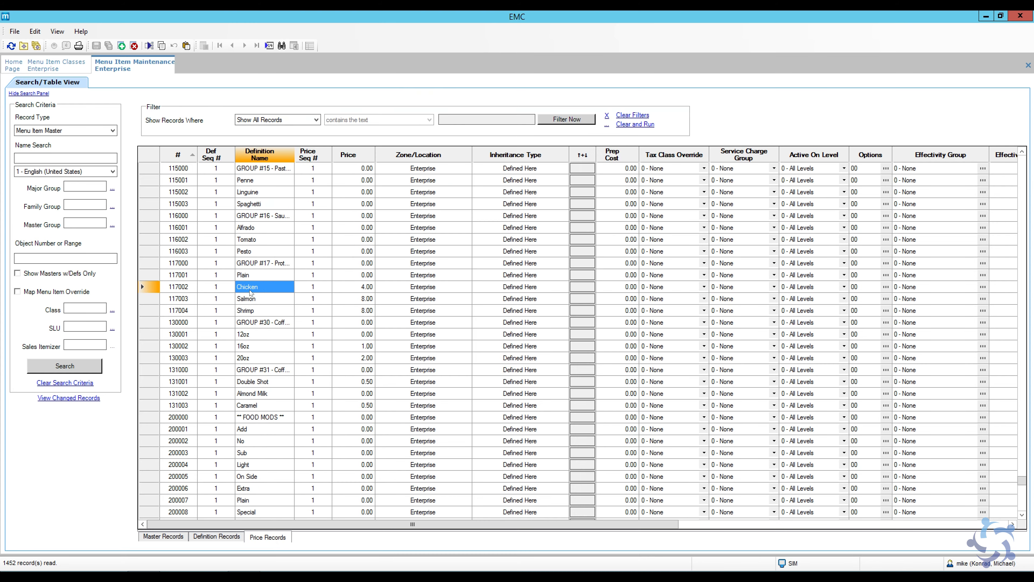
left_click(358, 287)
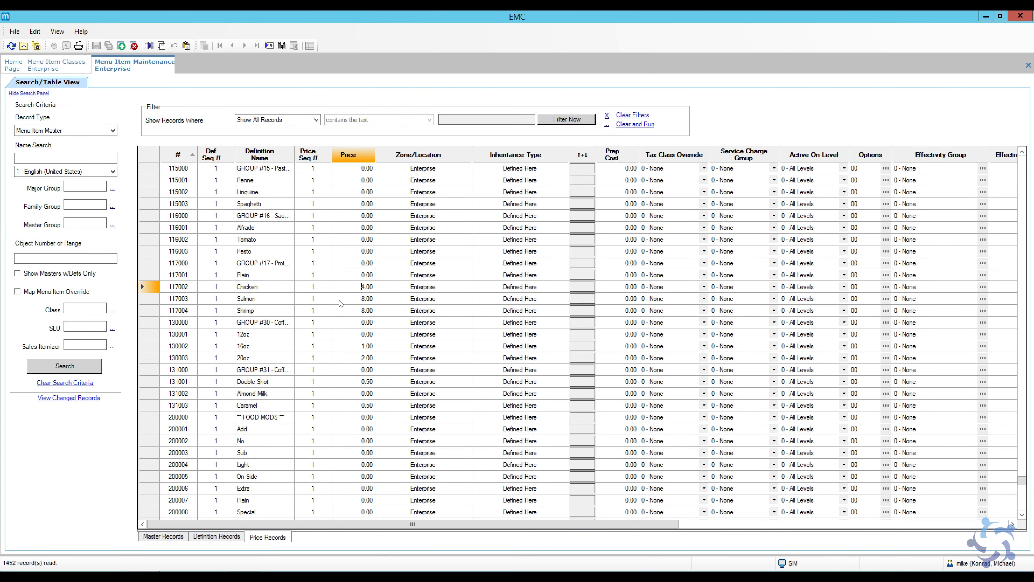
left_click(358, 300)
left_click(362, 312)
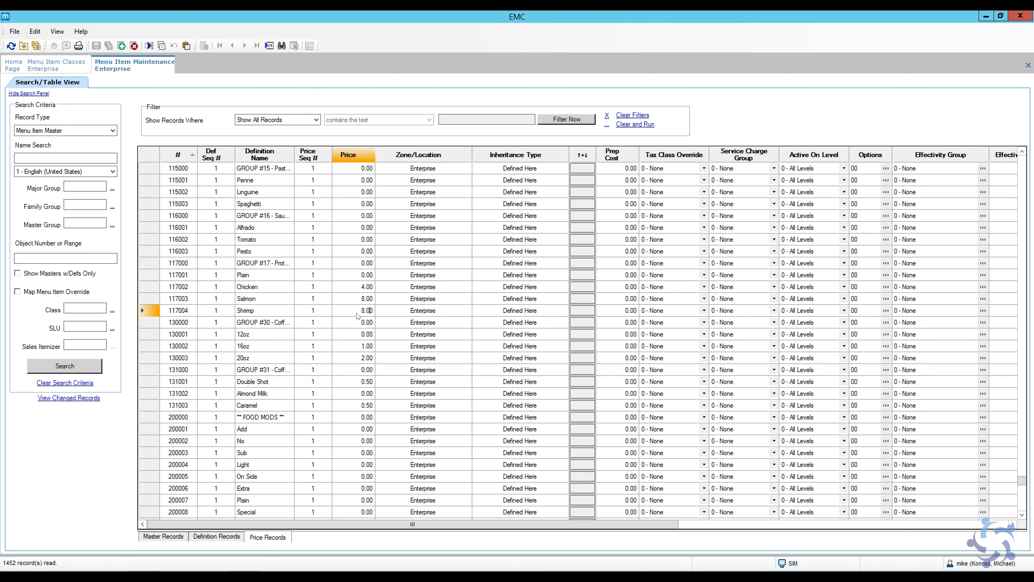
- Check the Plain protein's definition record and the general settings of the M - Protein Type class, including its print class
left_click(217, 538)
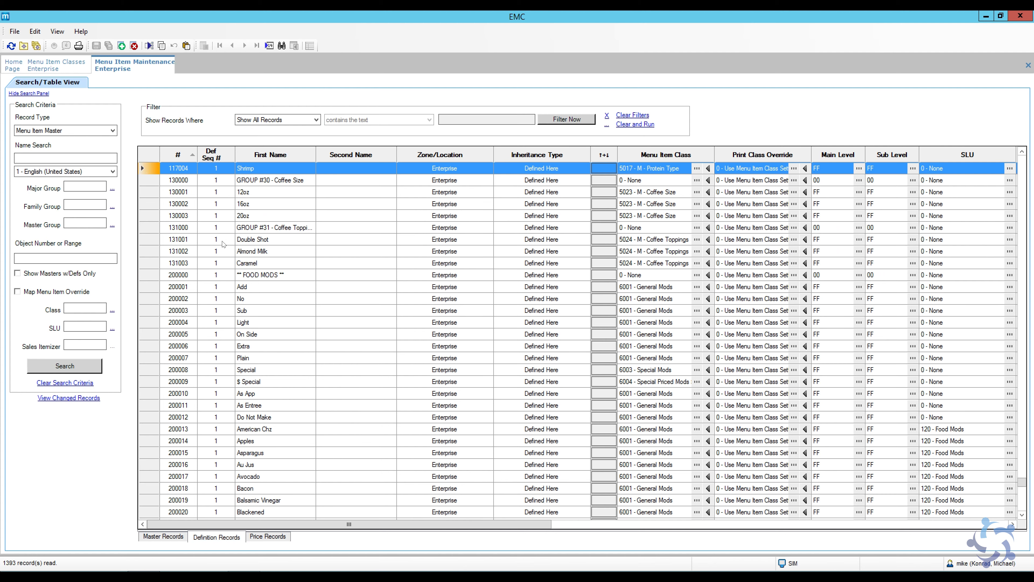
scroll(147, 236, "up", 3)
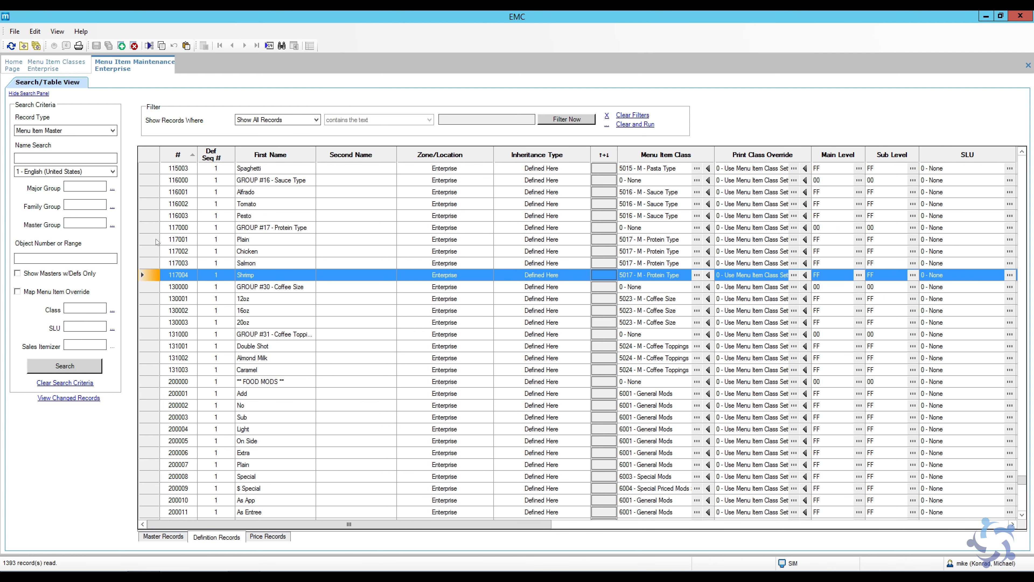
left_click(147, 238)
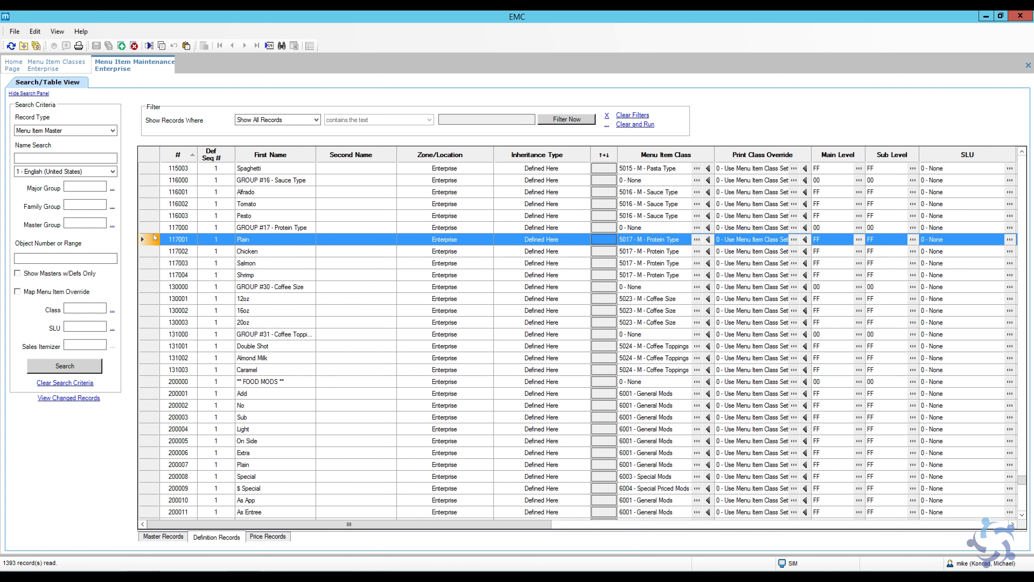
left_click(61, 66)
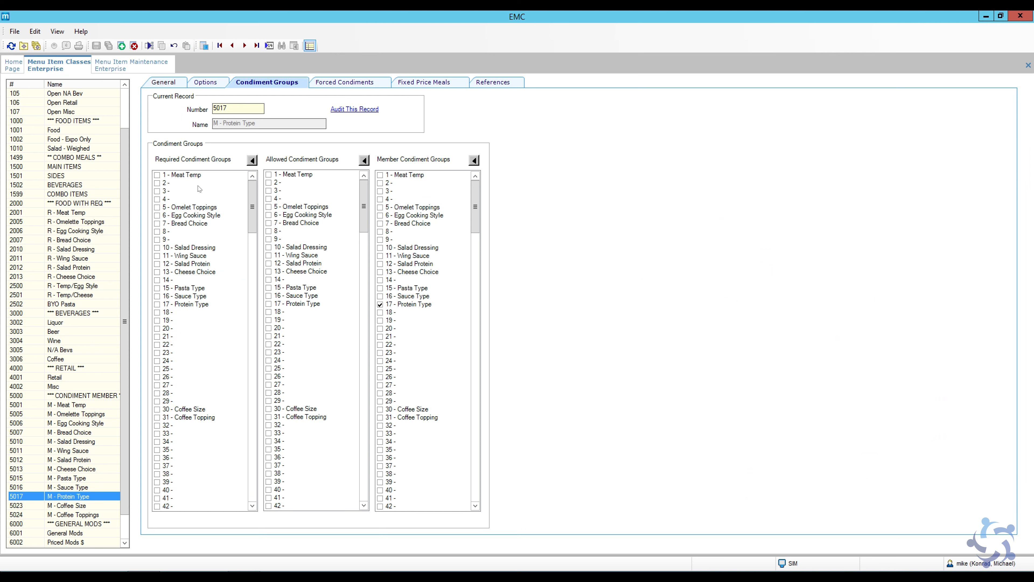
left_click(175, 83)
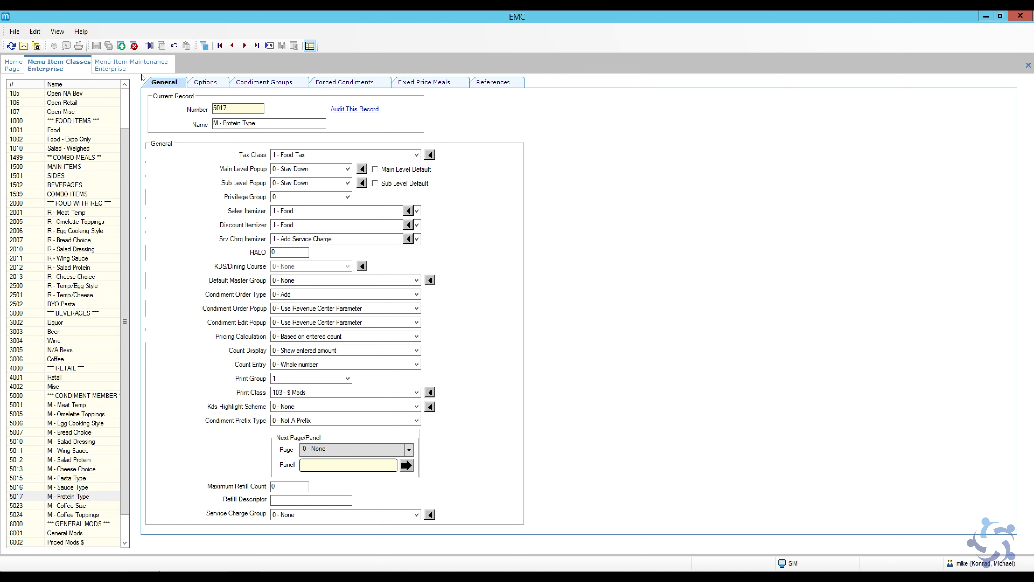
- Review the definition records of the Plain, Chicken, Salmon and Shrimp modifiers
left_click(138, 66)
left_click(259, 238)
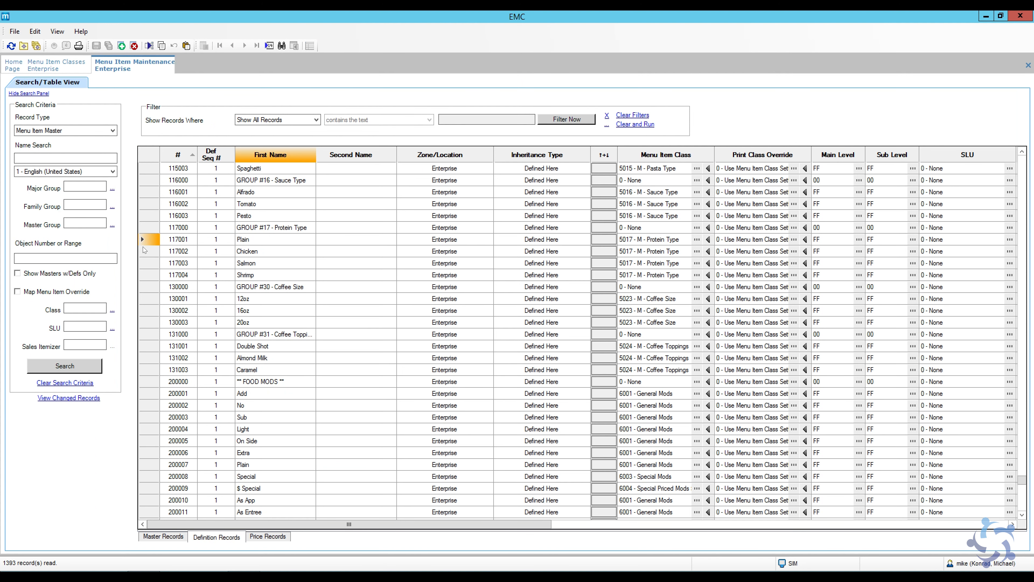
left_click(150, 240)
scroll(195, 224, "up", 2)
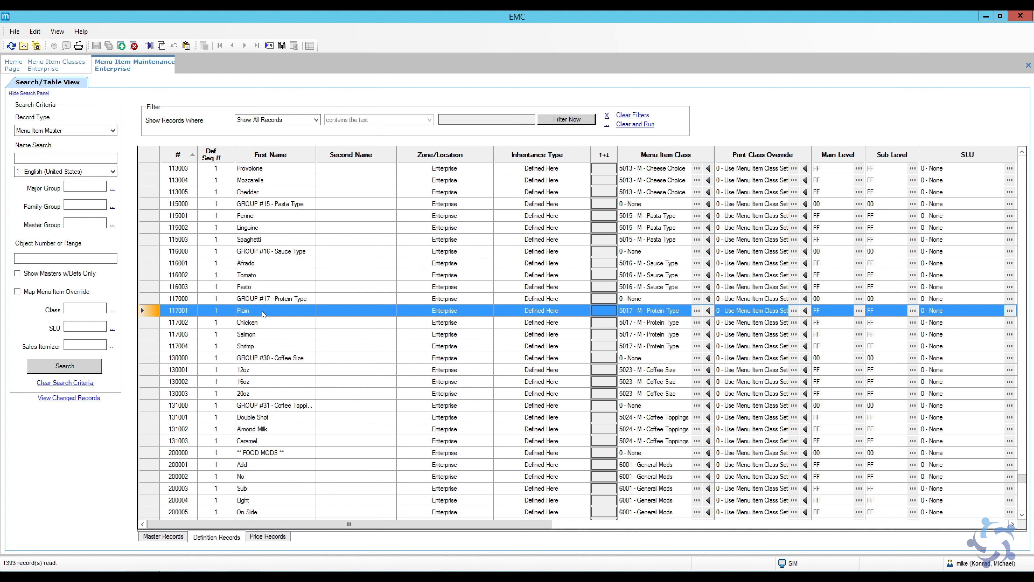
left_click(154, 323)
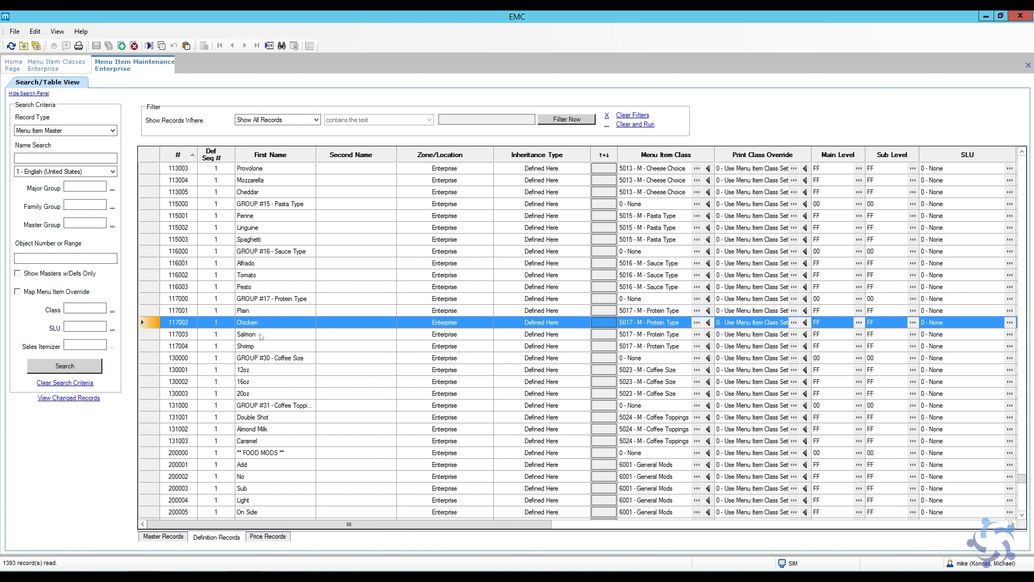
left_click(156, 312)
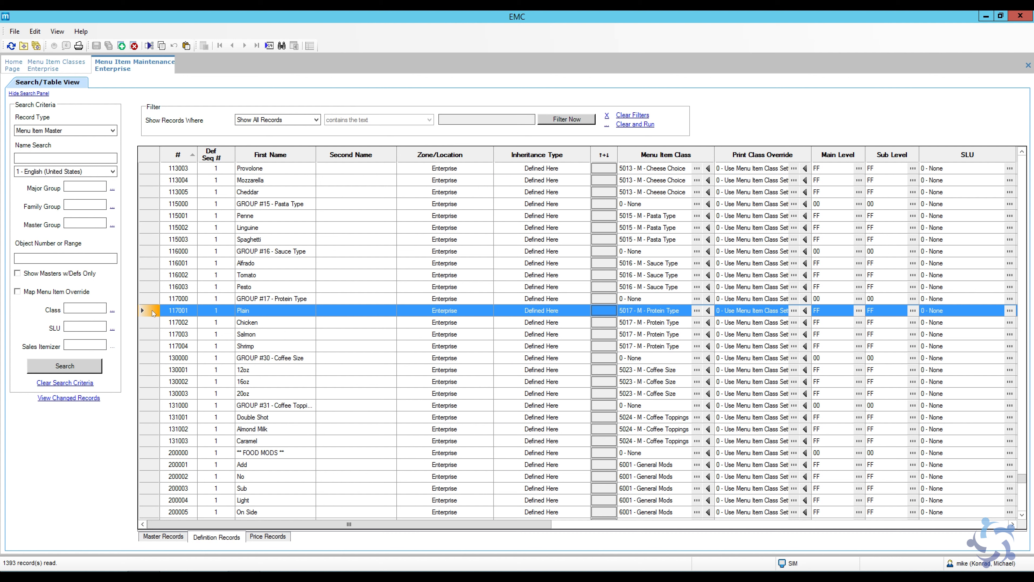
- Set the print class of the M - Protein Type menu item class to 102 - Mods and save it
left_click(71, 66)
left_click(329, 394)
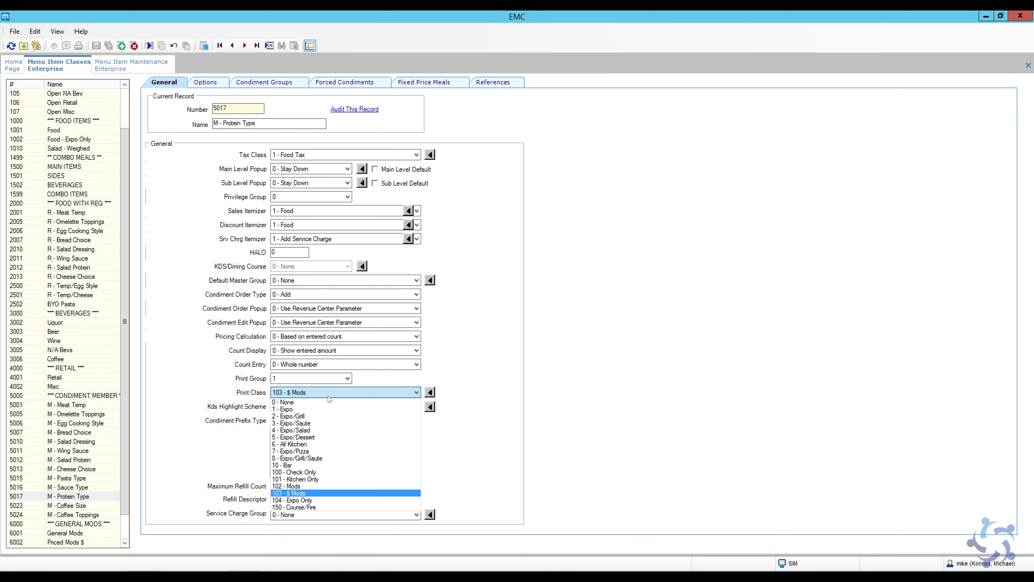
left_click(308, 486)
left_click(97, 45)
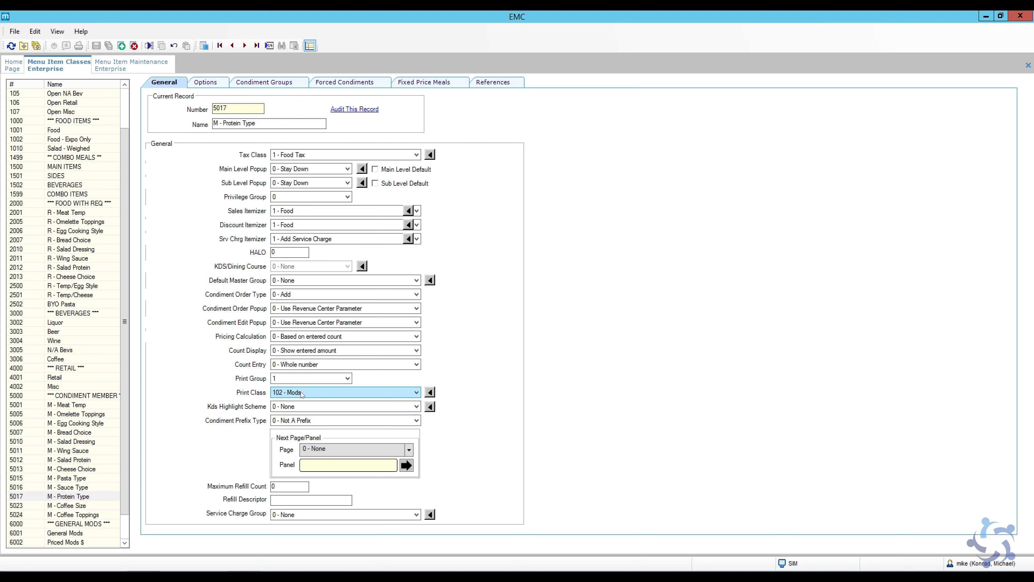
- Set the print class override of the Chicken, Salmon and Shrimp definition records to 103 - $ Mods
left_click(118, 70)
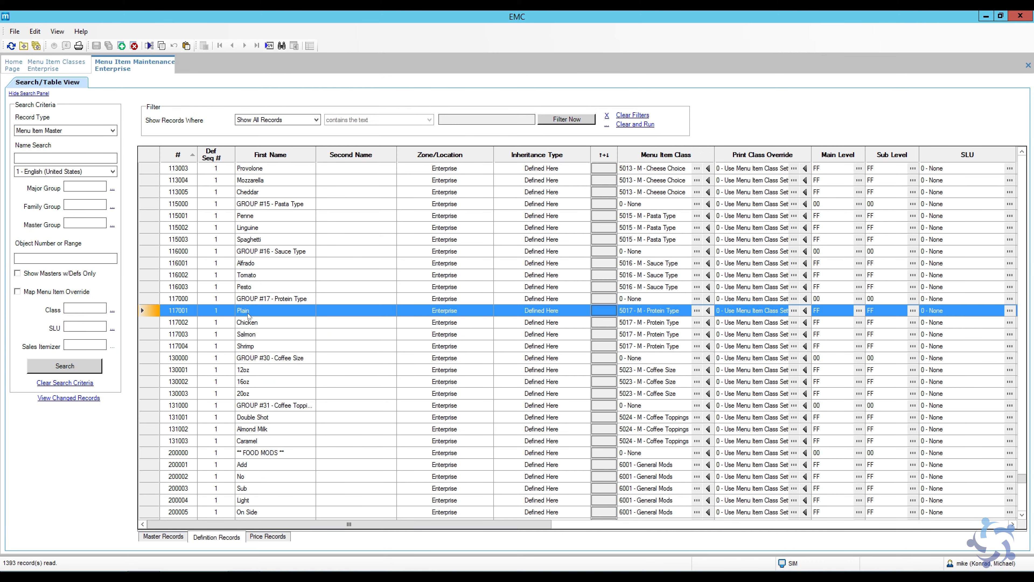
left_click_drag(157, 323, 158, 347)
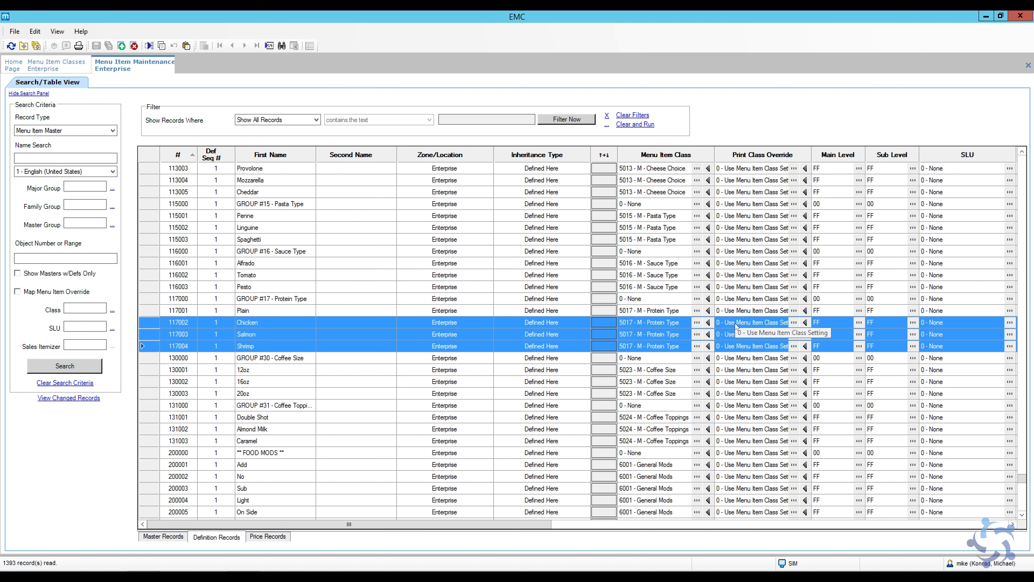
left_click(794, 323)
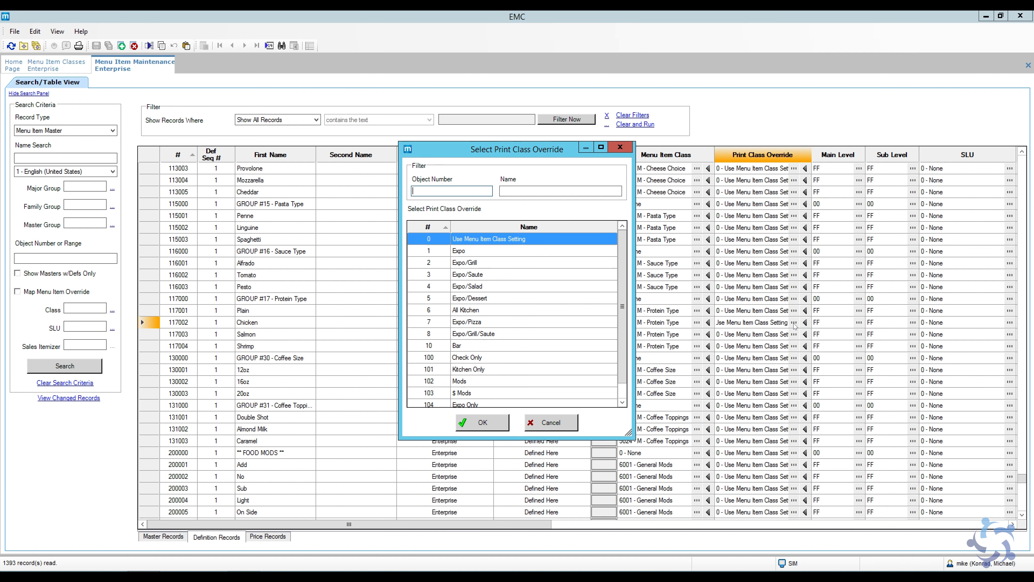
left_click(471, 394)
left_click(480, 425)
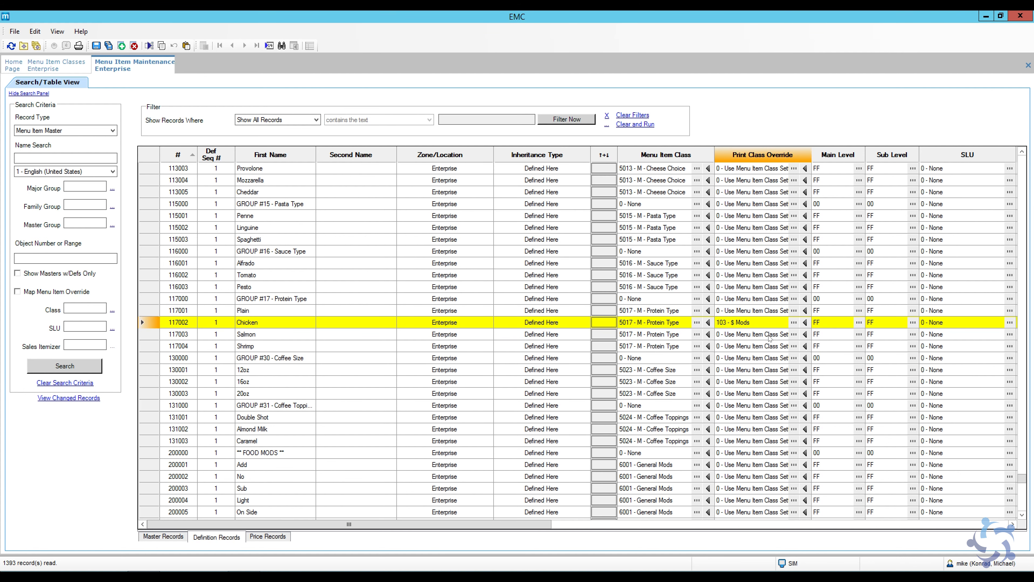
left_click(794, 335)
left_click(477, 394)
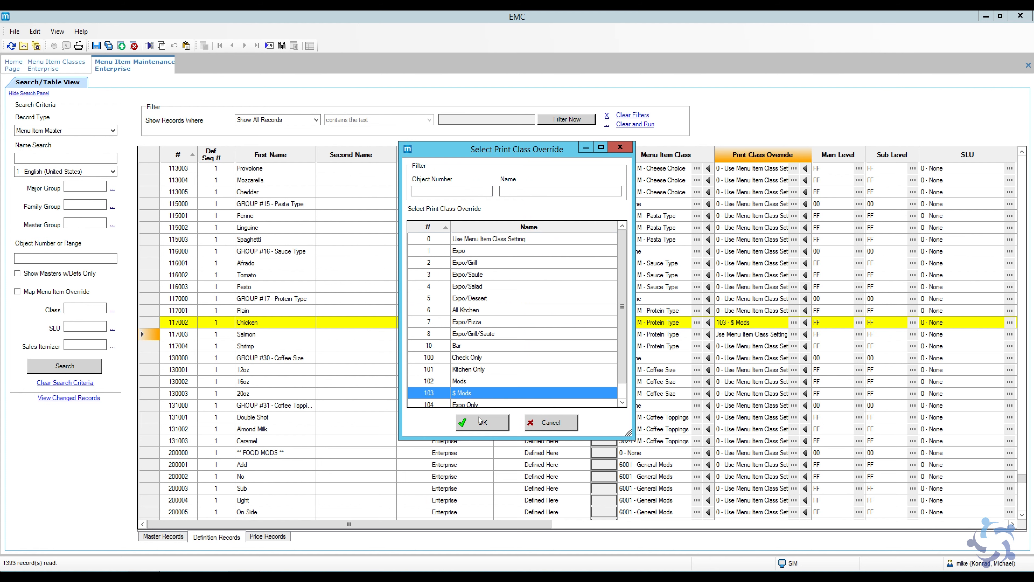
left_click(482, 422)
left_click(795, 346)
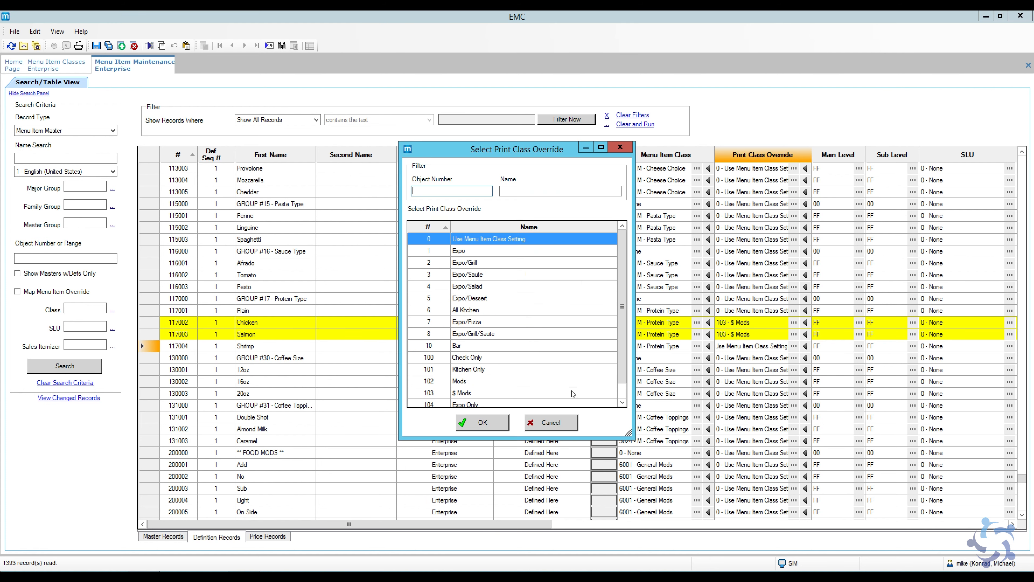
left_click(477, 393)
left_click(481, 422)
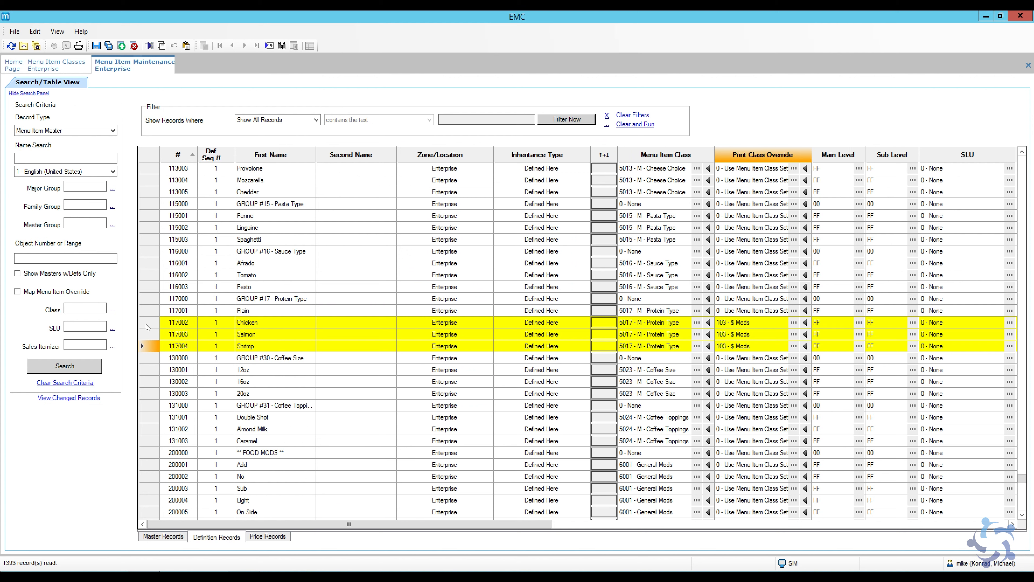
- Save the changed protein definition records, leaving the Plain protein on its menu item class setting
left_click_drag(148, 324, 149, 346)
left_click(280, 350)
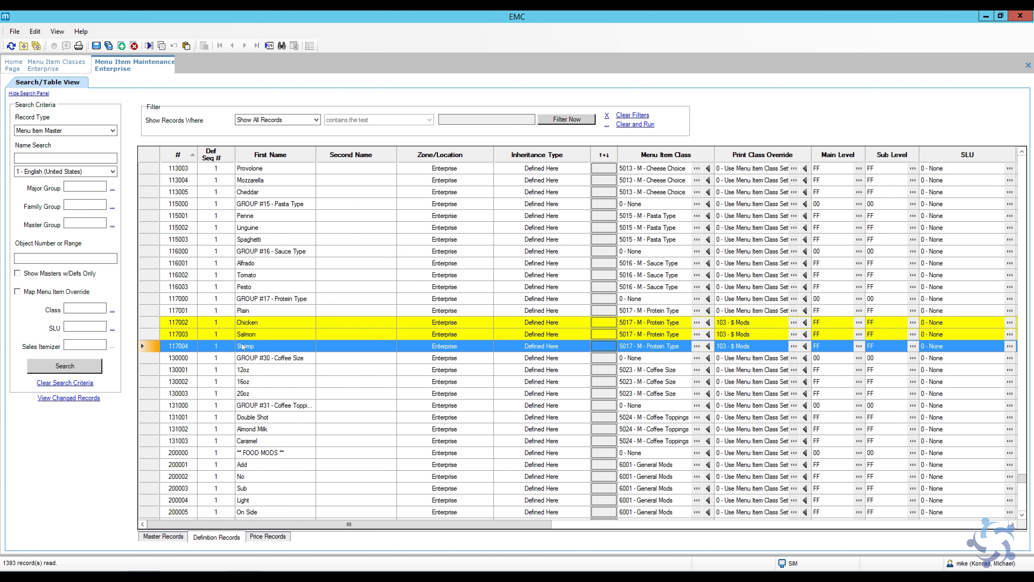
left_click(267, 313)
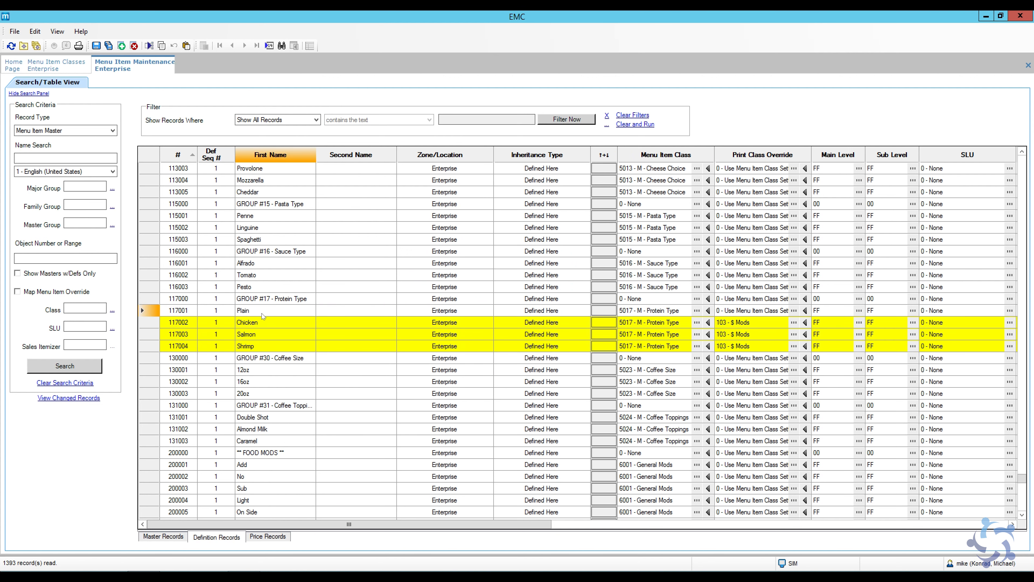
left_click(96, 49)
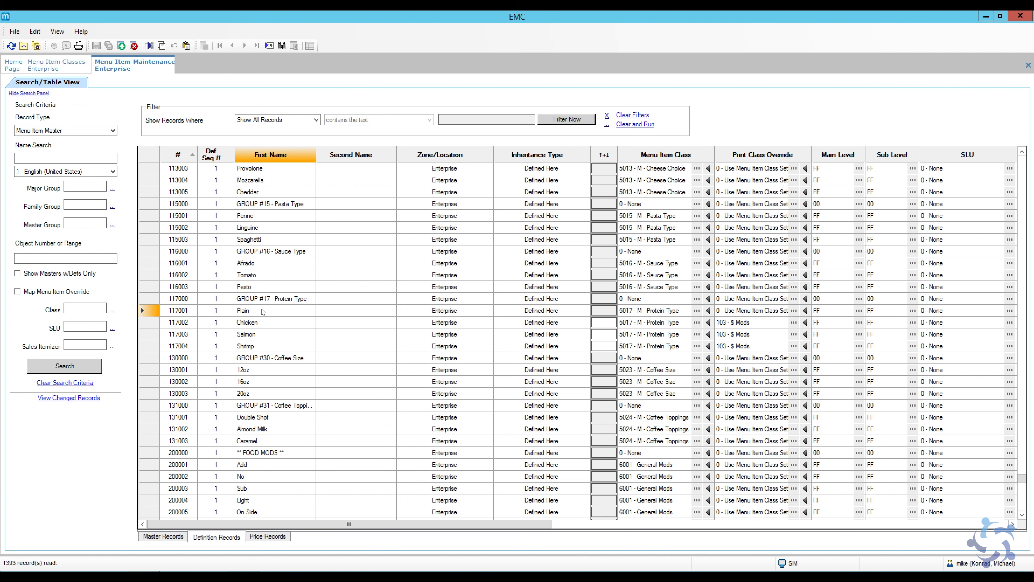
left_click(261, 309)
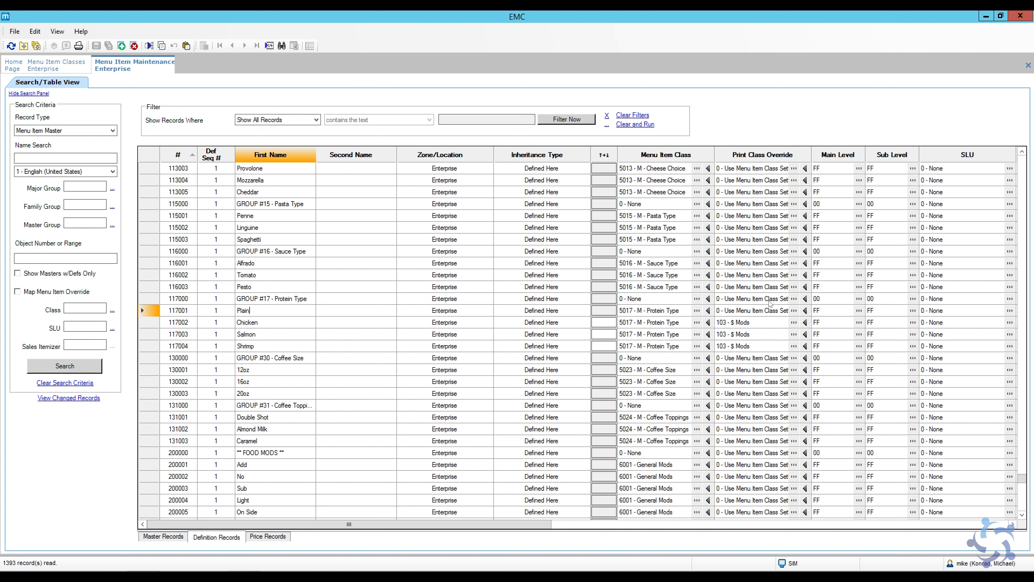
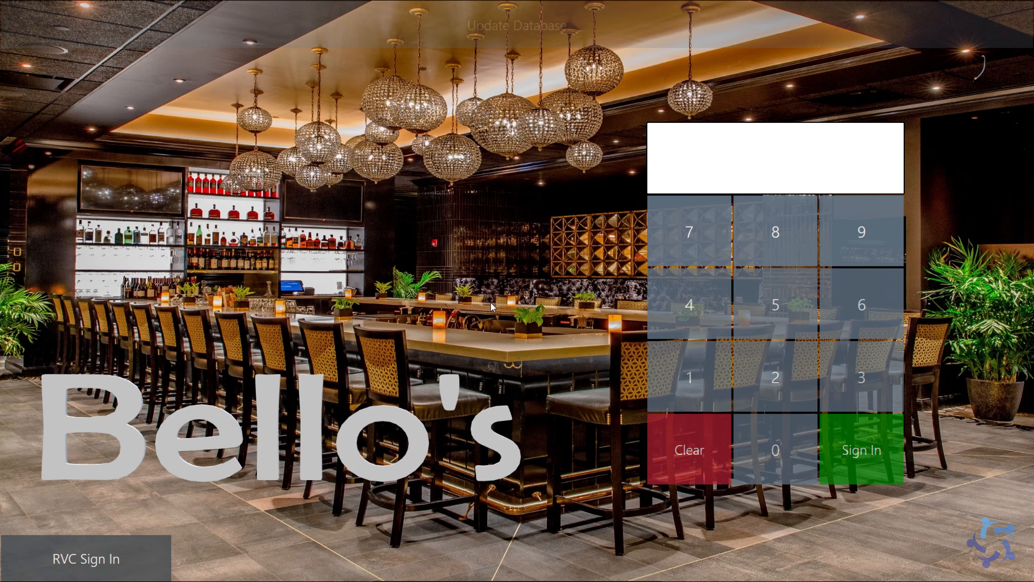
- Switch to the POS workstation, update its database and sign in with the employee sign-in number
left_click(512, 41)
left_click(673, 366)
left_click(831, 440)
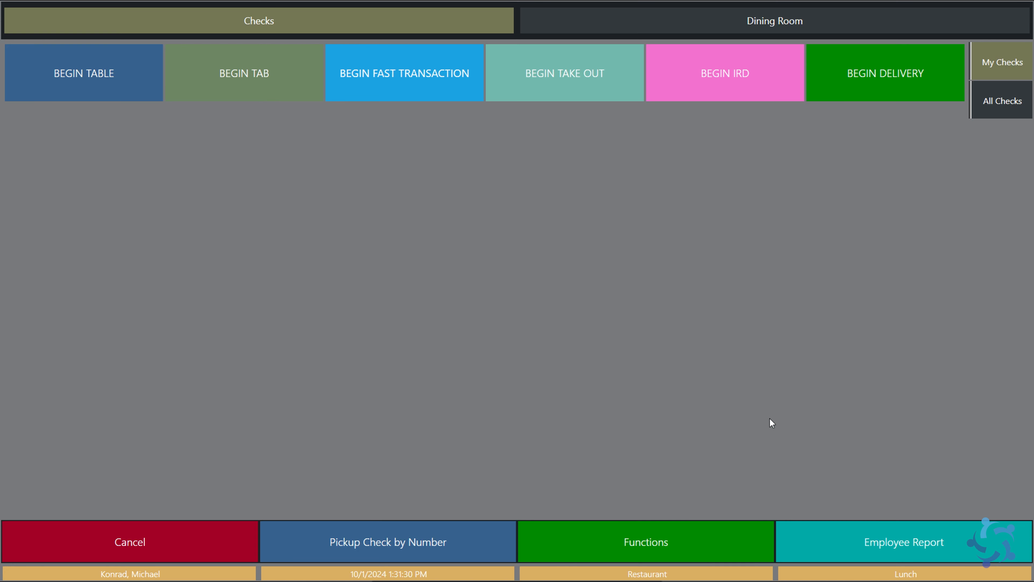
- Begin a new tab with the check name test
left_click(270, 99)
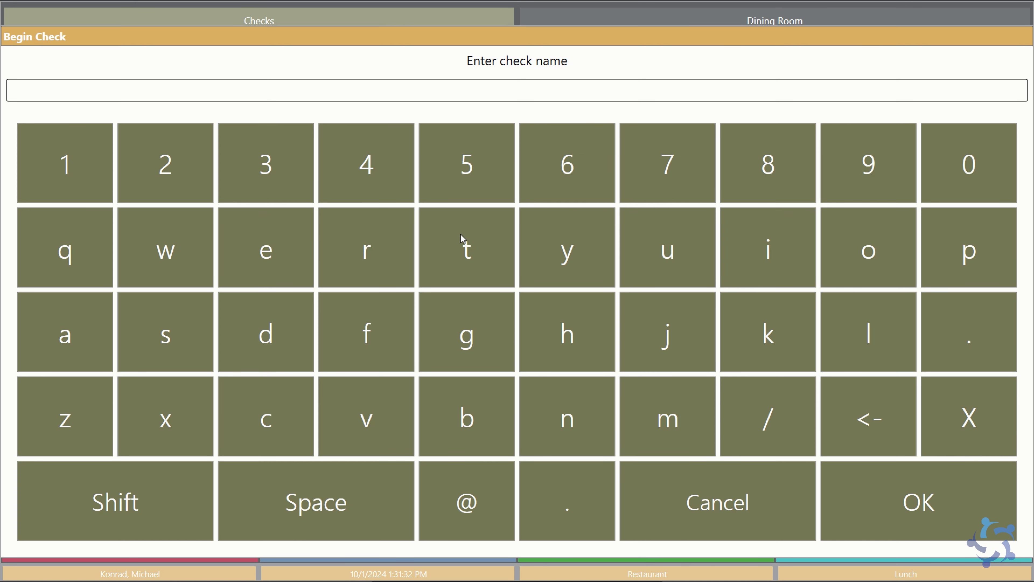
left_click(456, 242)
left_click(233, 285)
left_click(178, 337)
left_click(474, 256)
left_click(919, 498)
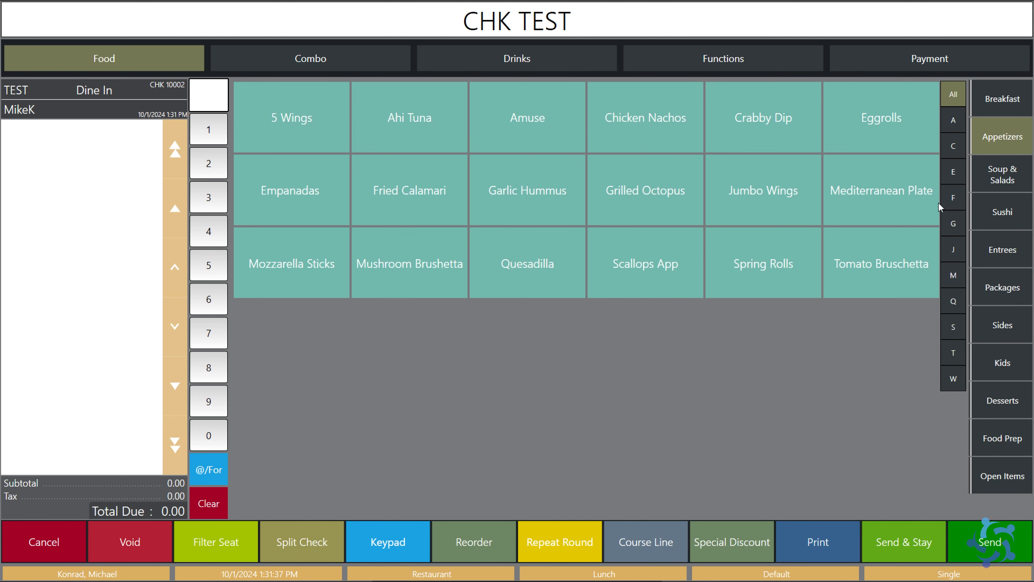
- Order a BYO Pasta from the entrees for seat 1
left_click(1002, 253)
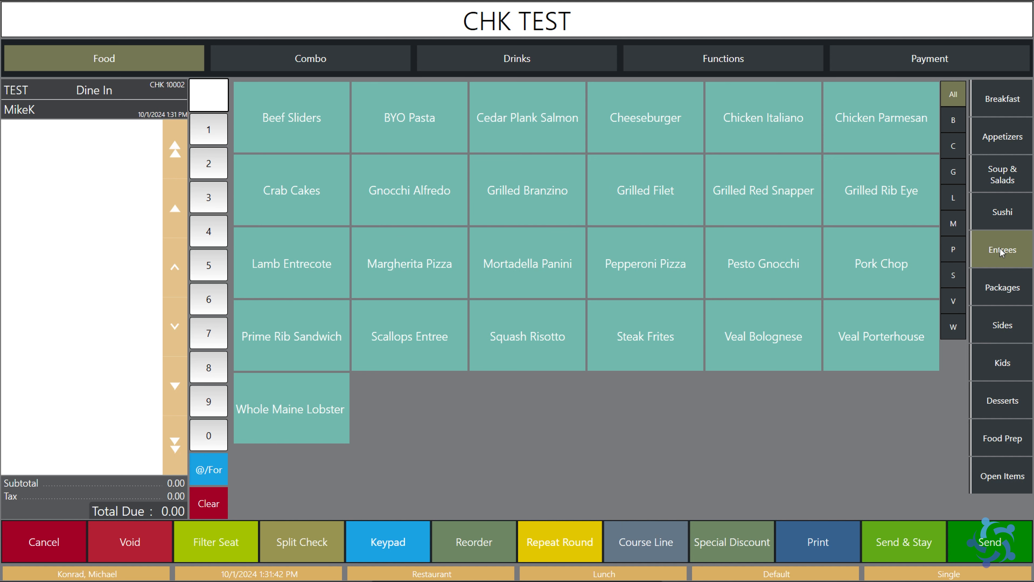
left_click(397, 137)
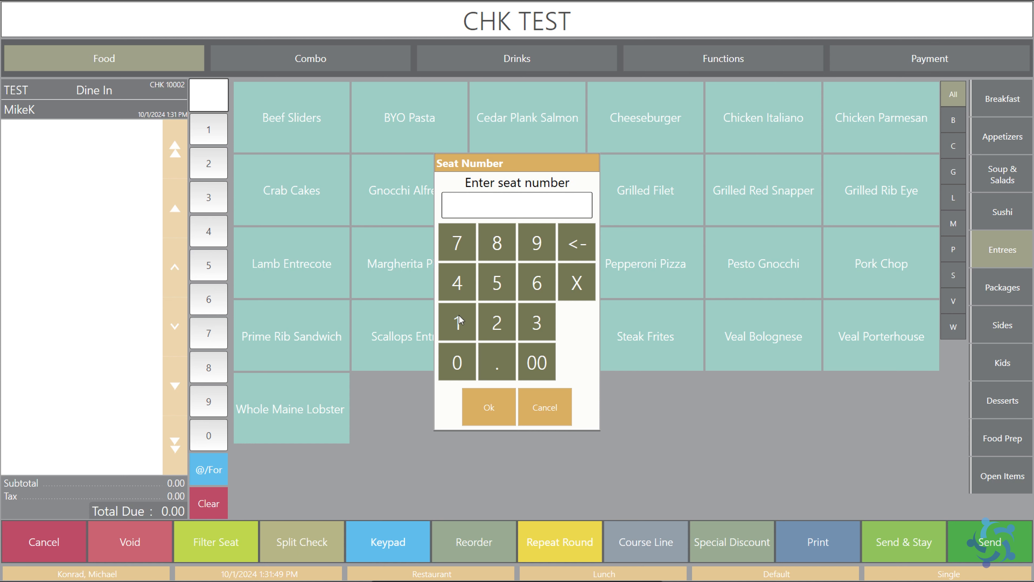
left_click(459, 315)
left_click(492, 416)
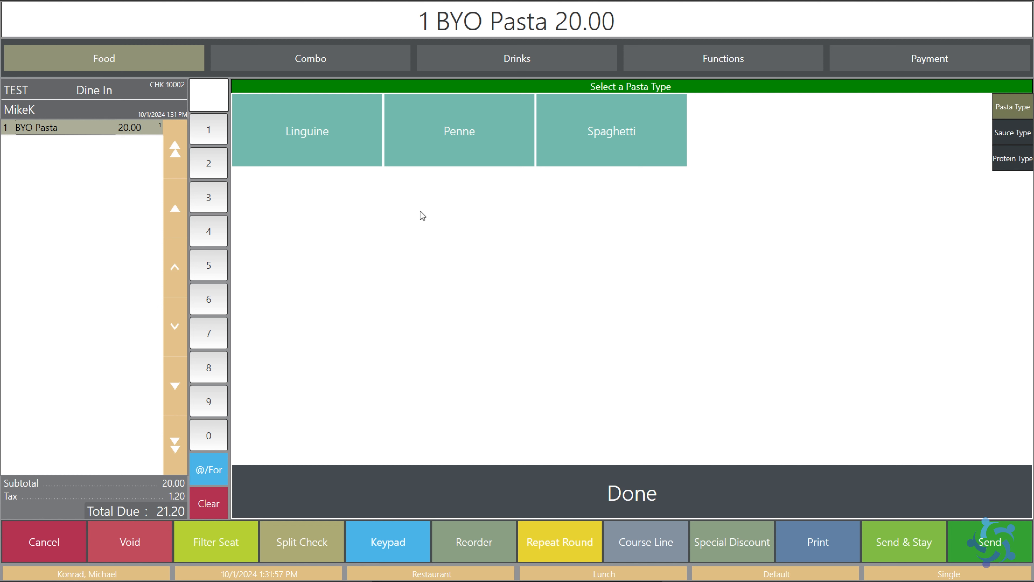
- Choose Linguine as the pasta type, Alfrado as the sauce type and Chicken as the protein type
left_click(357, 155)
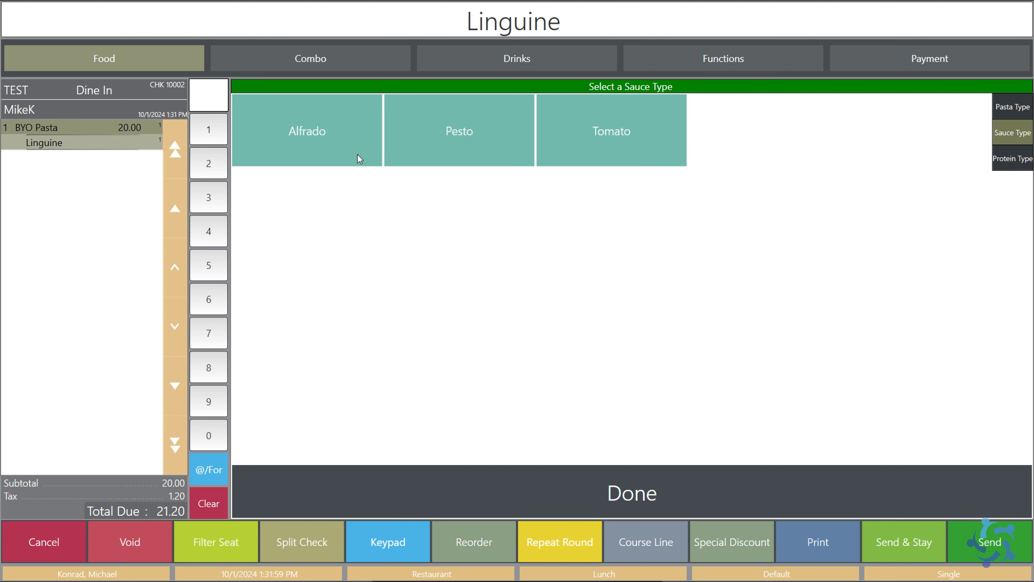
left_click(333, 159)
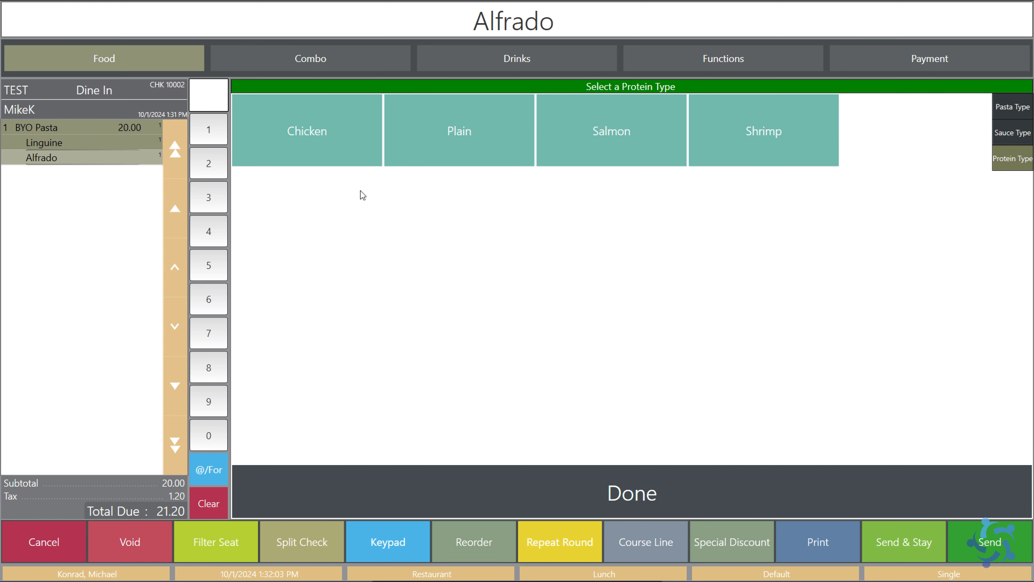
left_click(349, 157)
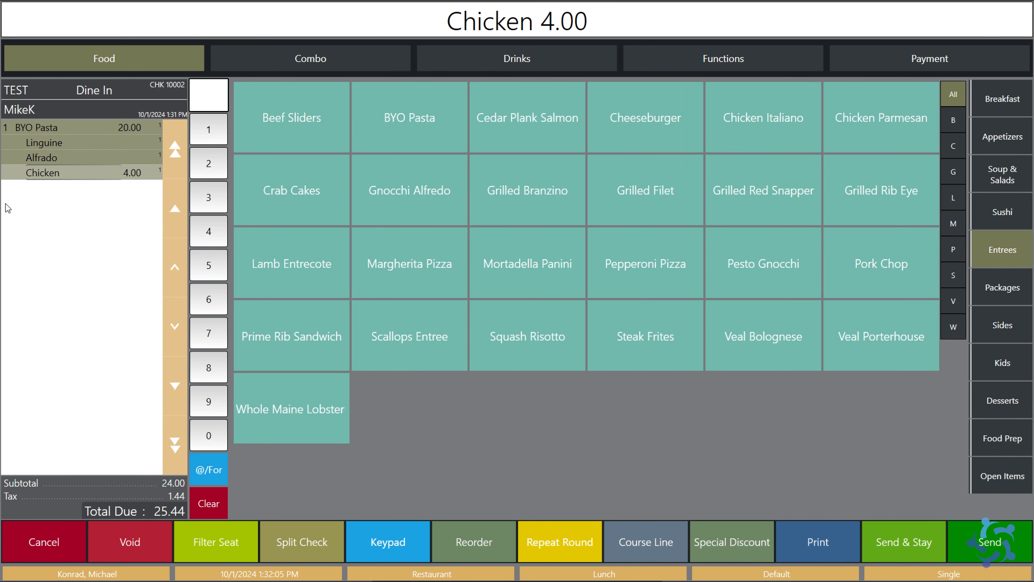